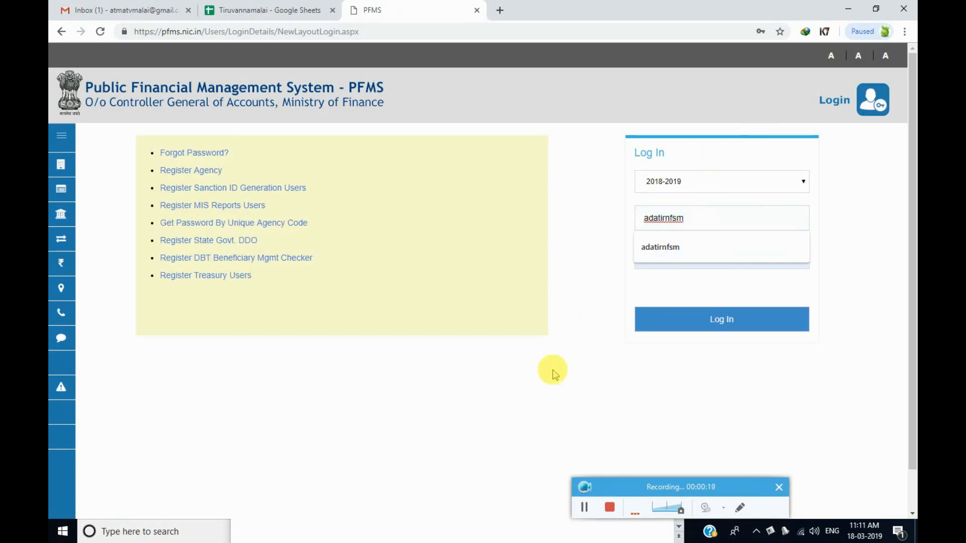
Dismiss the saved-username suggestion on the filled PFMS login and bring up the Word notes.
{"action": "left_click", "coordinate": [564, 373]}
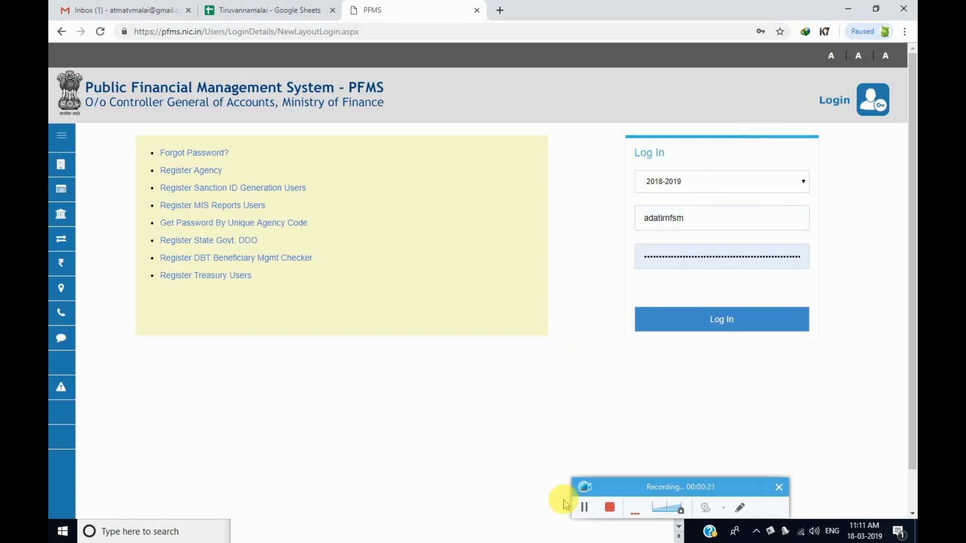
{"action": "key", "text": "super"}
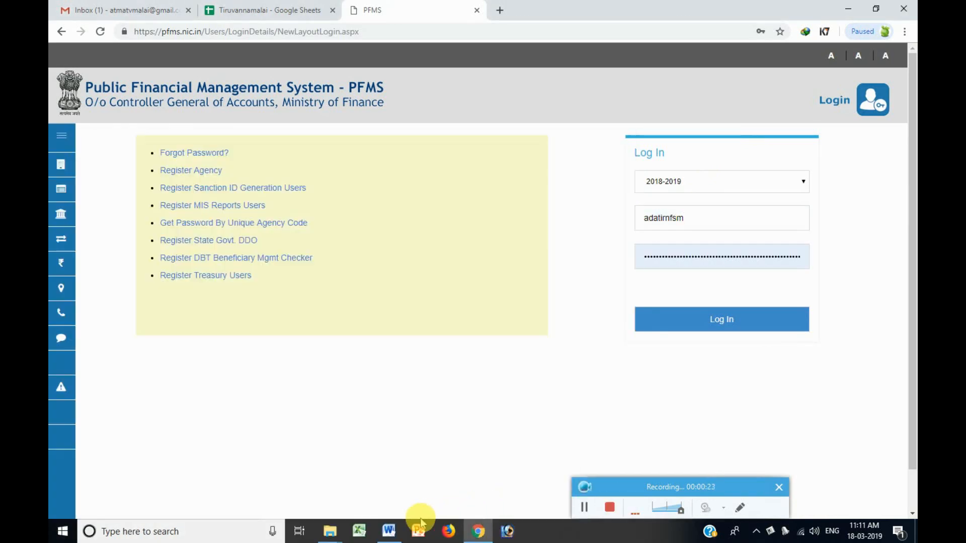
{"action": "left_click", "coordinate": [389, 529]}
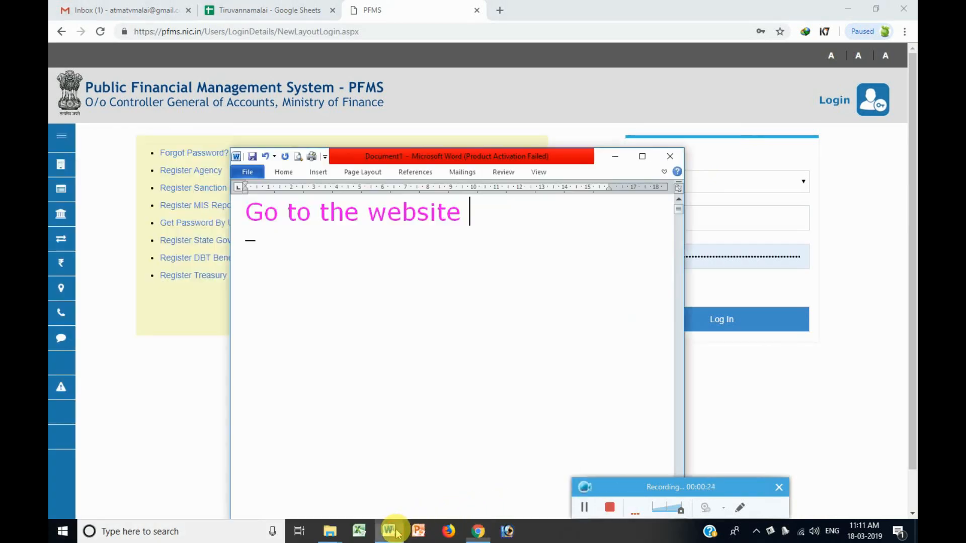
Add note lines 'Login your Block Admin', 'User id and Password' and 'I.e i login Tiruvannamalai Account'.
{"action": "left_click_drag", "start_coordinate": [482, 155], "coordinate": [301, 84]}
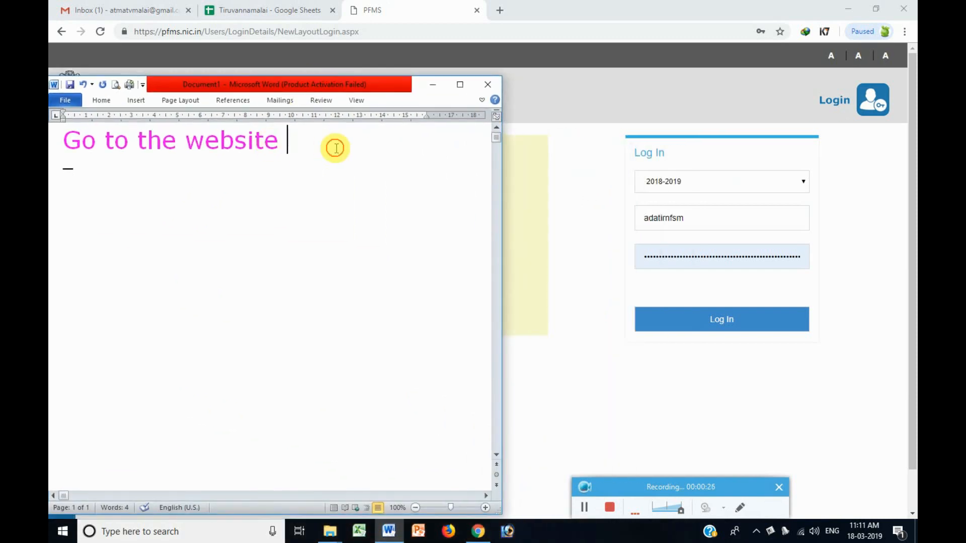
{"action": "key", "text": "Return"}
{"action": "type", "text": "Login "}
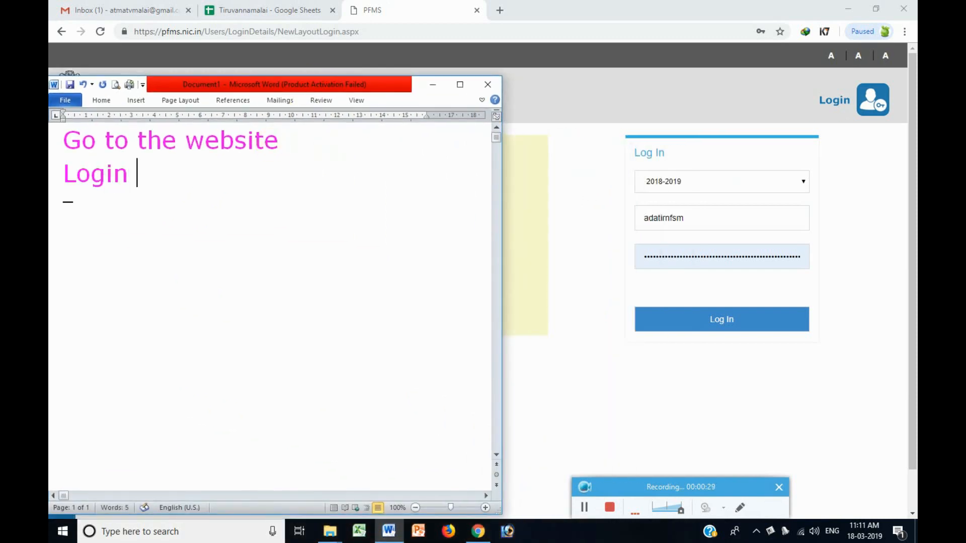
{"action": "type", "text": "your "}
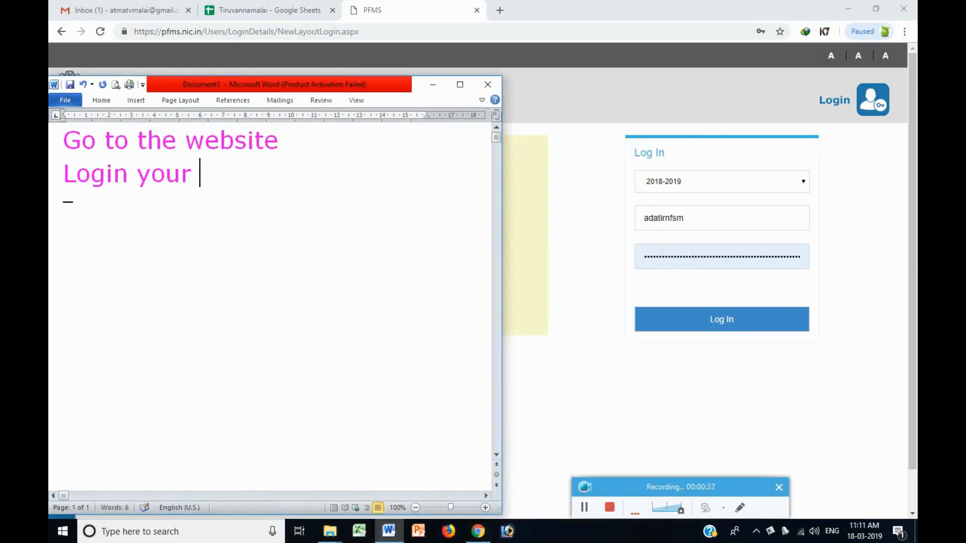
{"action": "type", "text": "Block Admin"}
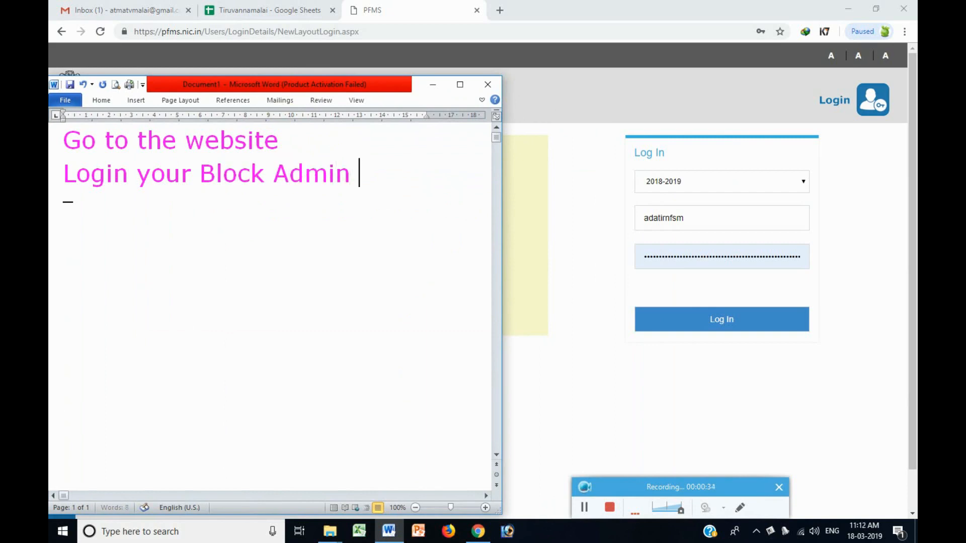
{"action": "key", "text": "Return"}
{"action": "type", "text": "User id a"}
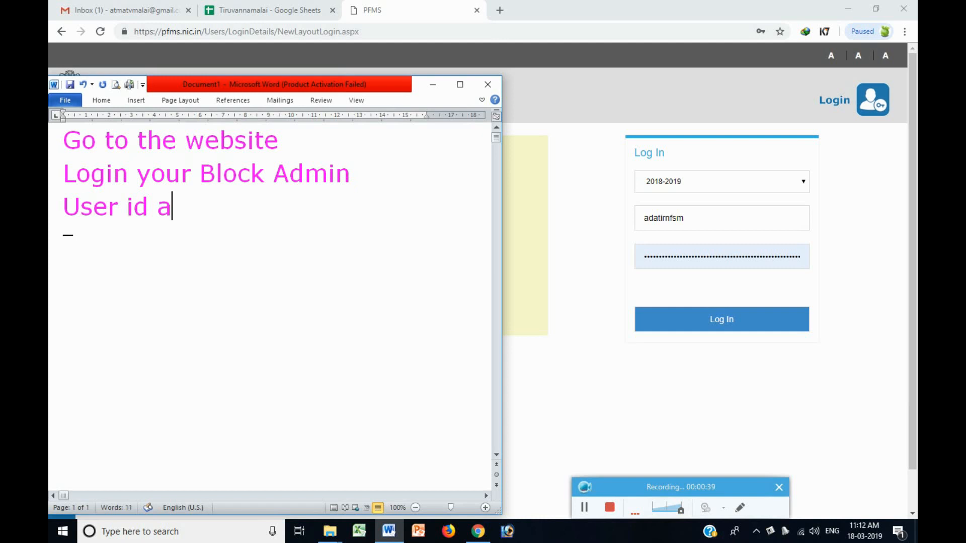
{"action": "type", "text": "nd Password"}
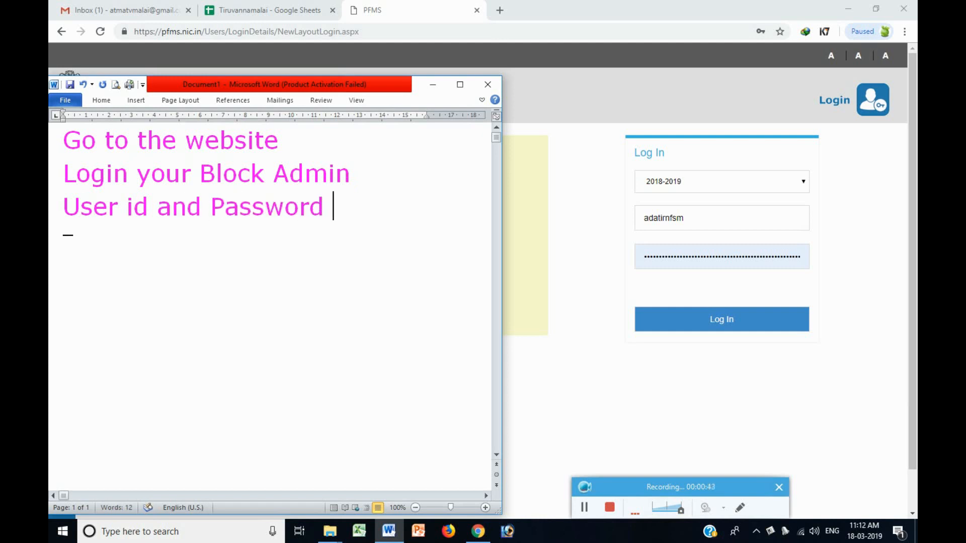
{"action": "key", "text": "Return"}
{"action": "type", "text": "I.e i"}
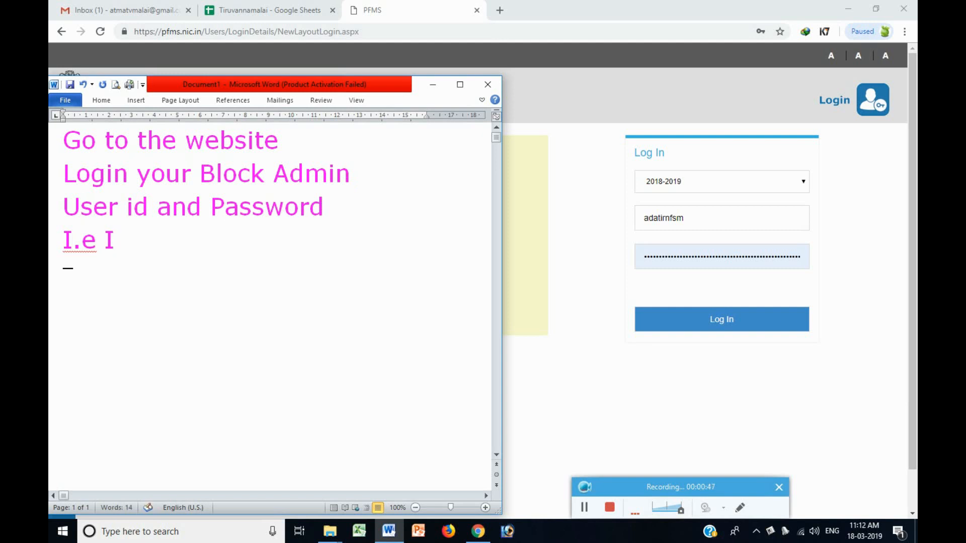
{"action": "type", "text": " login"}
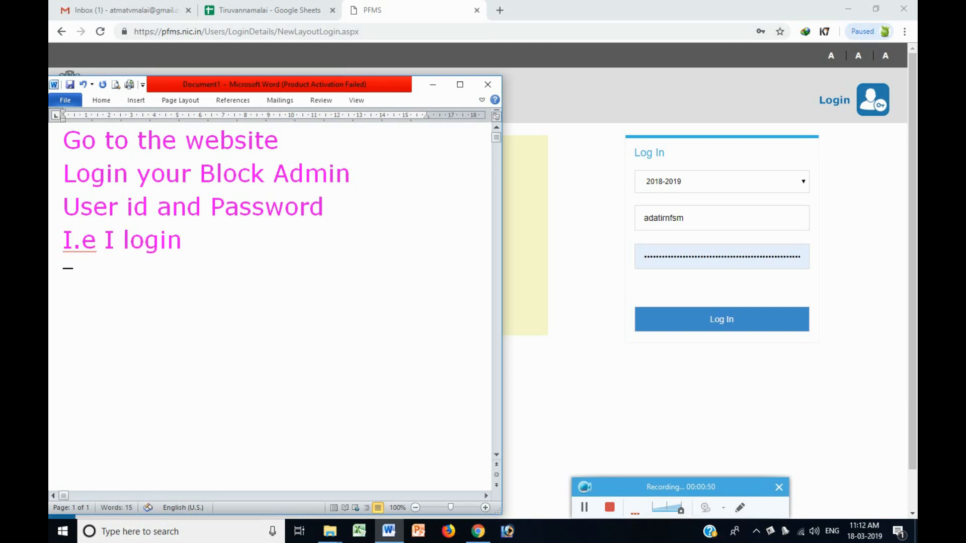
{"action": "type", "text": " Tiruvann"}
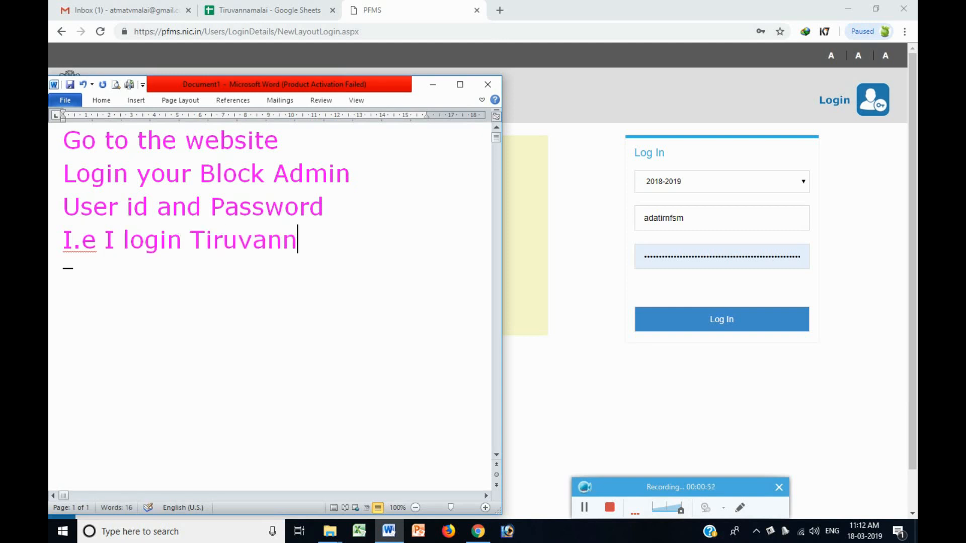
{"action": "type", "text": "amalai Account"}
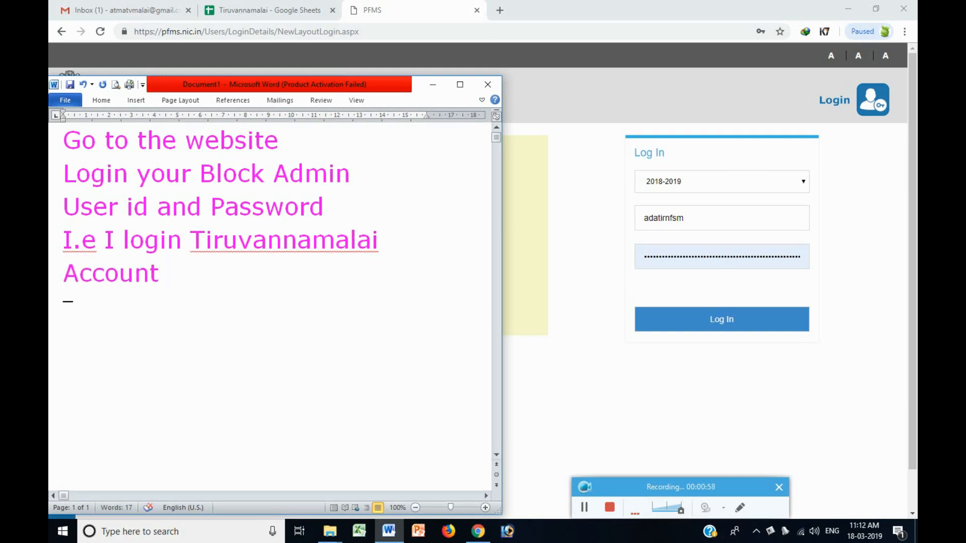
Re-enter the password on the PFMS form and log in to the Tiruvannamalai block admin account.
{"action": "left_click", "coordinate": [698, 221]}
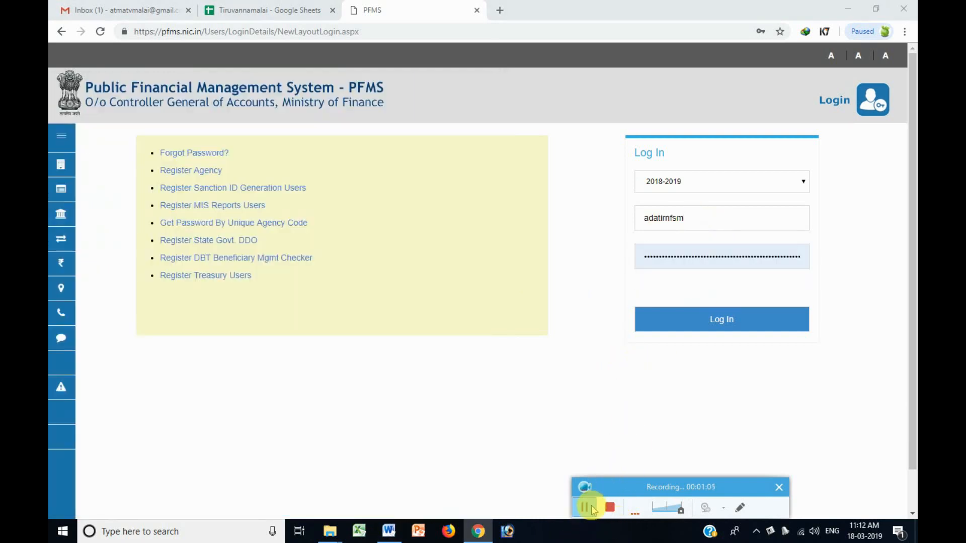
{"action": "double_click", "coordinate": [698, 256]}
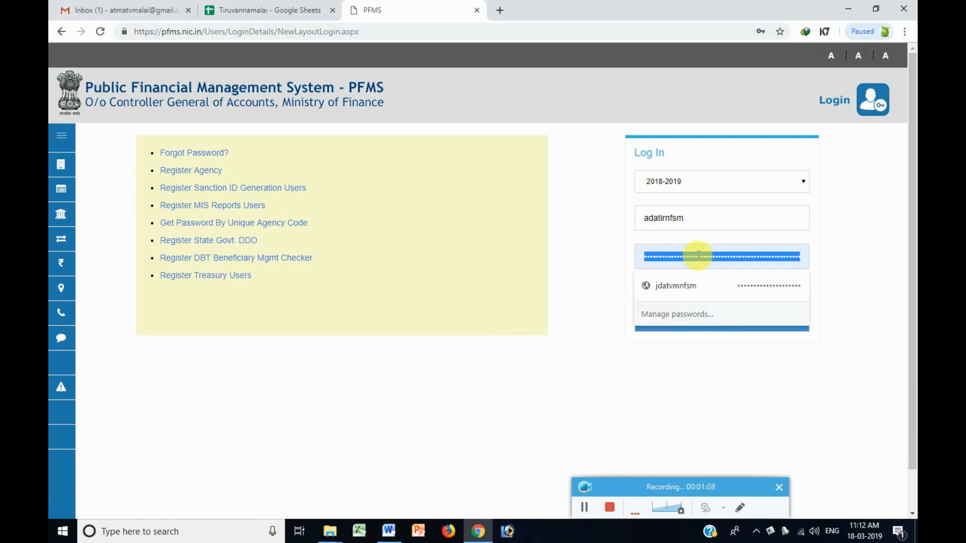
{"action": "type", "text": "••"}
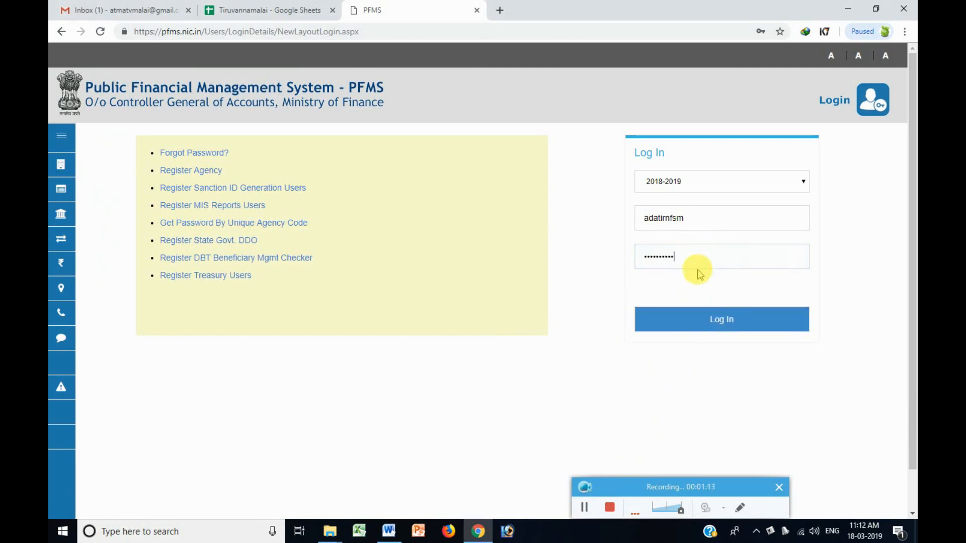
{"action": "left_click", "coordinate": [691, 322]}
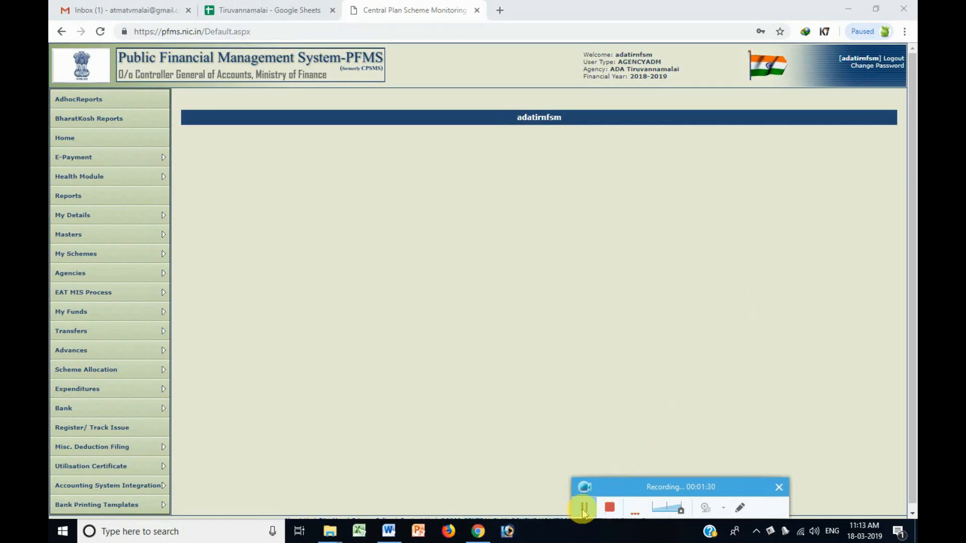
Replace the notes text with the lines 'Now Go to Master' and 'User add New'.
{"action": "left_click", "coordinate": [389, 531]}
{"action": "left_click_drag", "start_coordinate": [363, 94], "coordinate": [869, 97]}
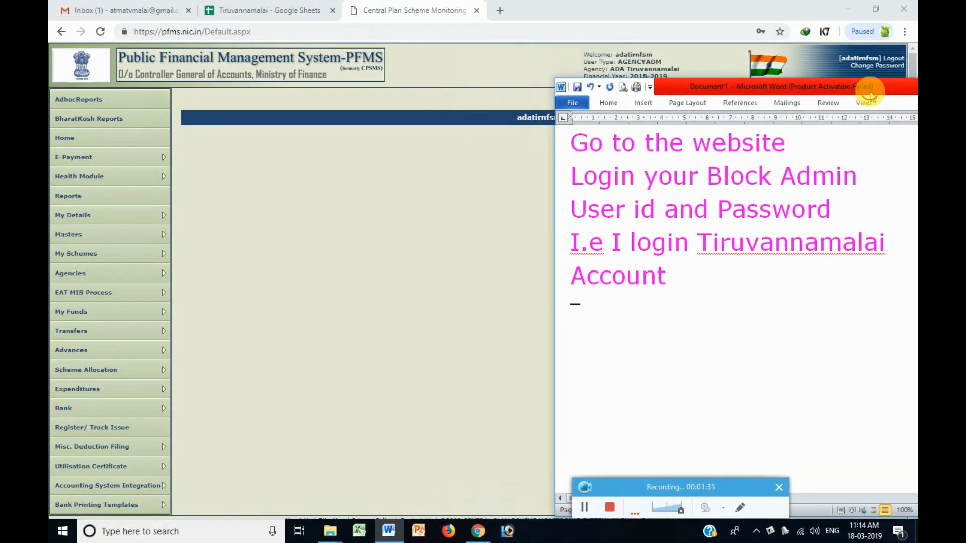
{"action": "left_click_drag", "start_coordinate": [712, 265], "coordinate": [530, 112]}
{"action": "type", "text": "Now "}
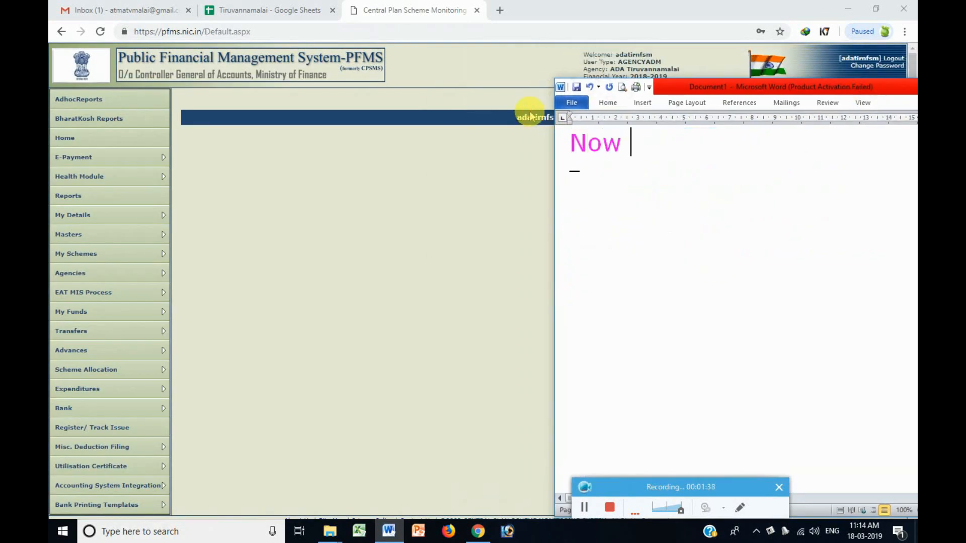
{"action": "type", "text": "Go to M"}
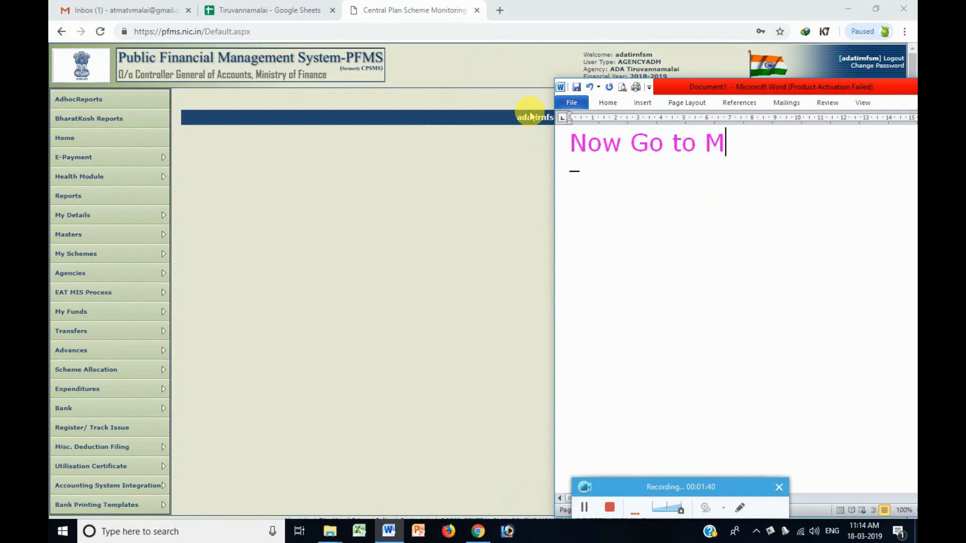
{"action": "type", "text": "aster"}
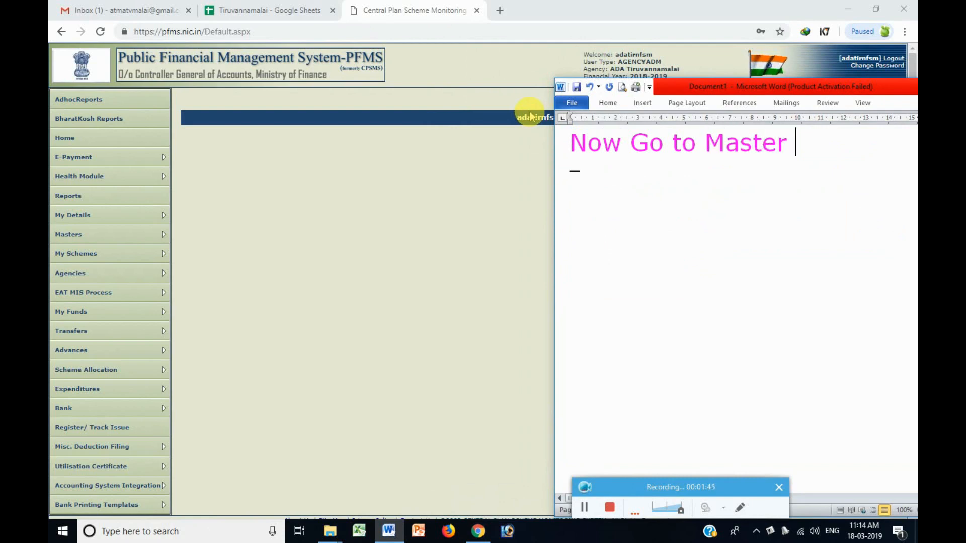
{"action": "mouse_move", "coordinate": [135, 236]}
{"action": "mouse_move", "coordinate": [184, 237]}
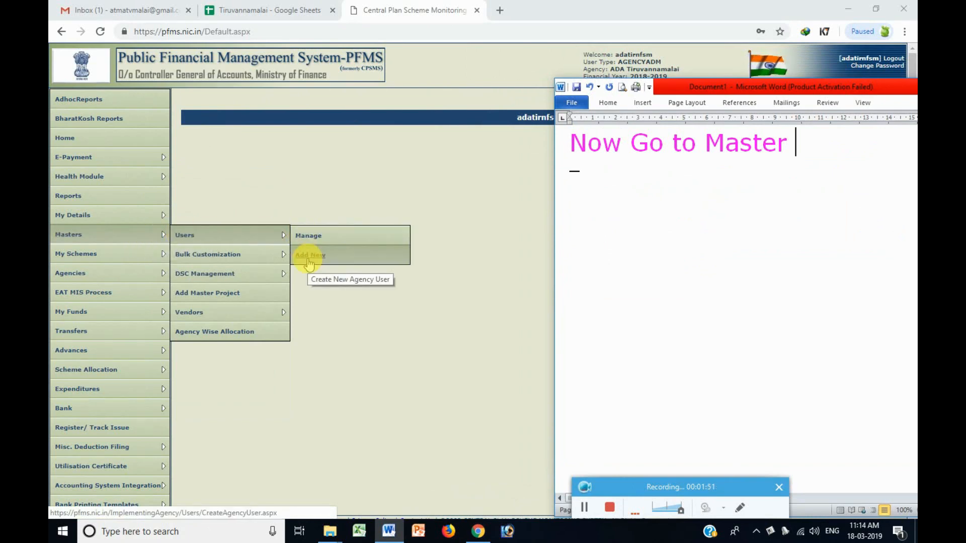
{"action": "key", "text": "Return"}
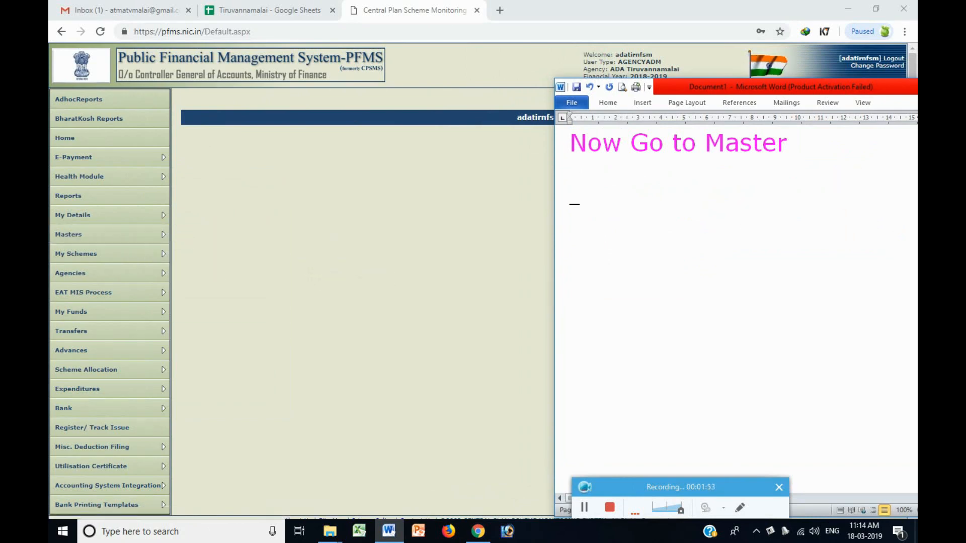
{"action": "type", "text": "User add New"}
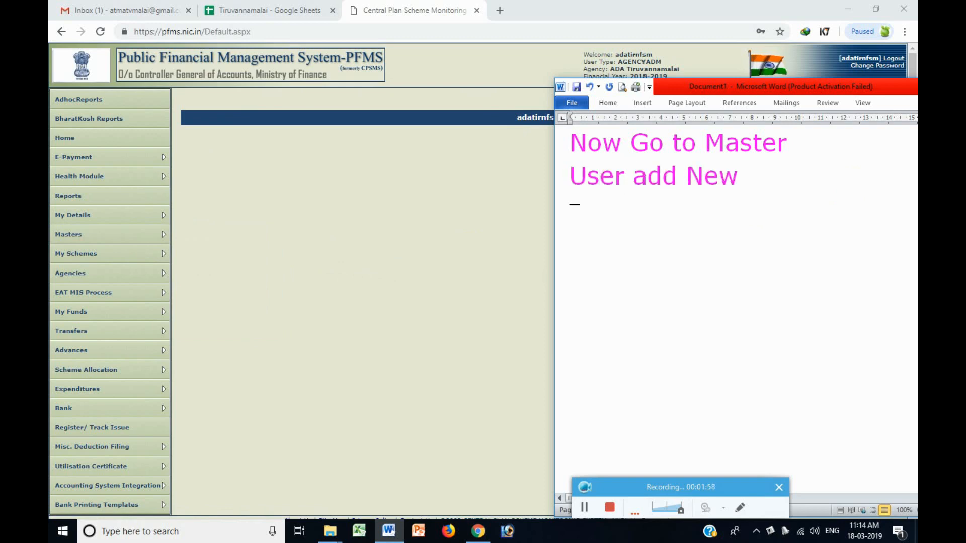
Insert '->' before 'add New' and add the line 'For Create the Data Operato and Approval'.
{"action": "key", "text": "Left"}
{"action": "key", "text": "Left"}
{"action": "key", "text": "Left"}
{"action": "key", "text": "Left"}
{"action": "key", "text": "Left"}
{"action": "key", "text": "Left"}
{"action": "key", "text": "Left"}
{"action": "type", "text": "->"}
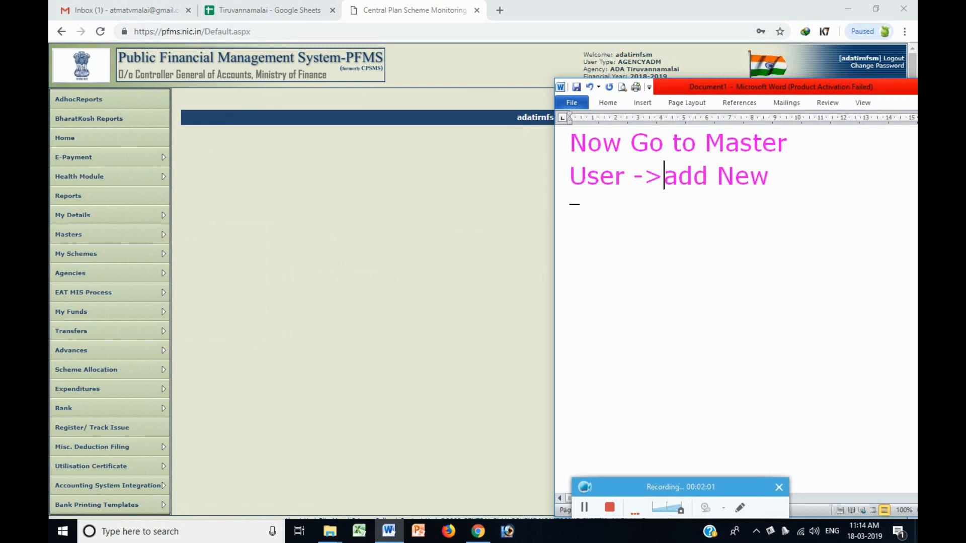
{"action": "key", "text": "End"}
{"action": "key", "text": "Return"}
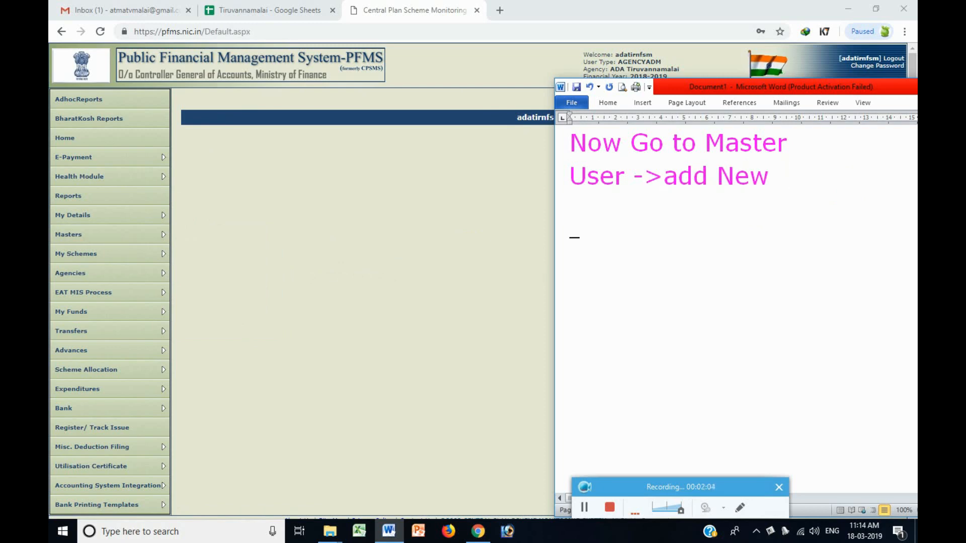
{"action": "type", "text": "For C"}
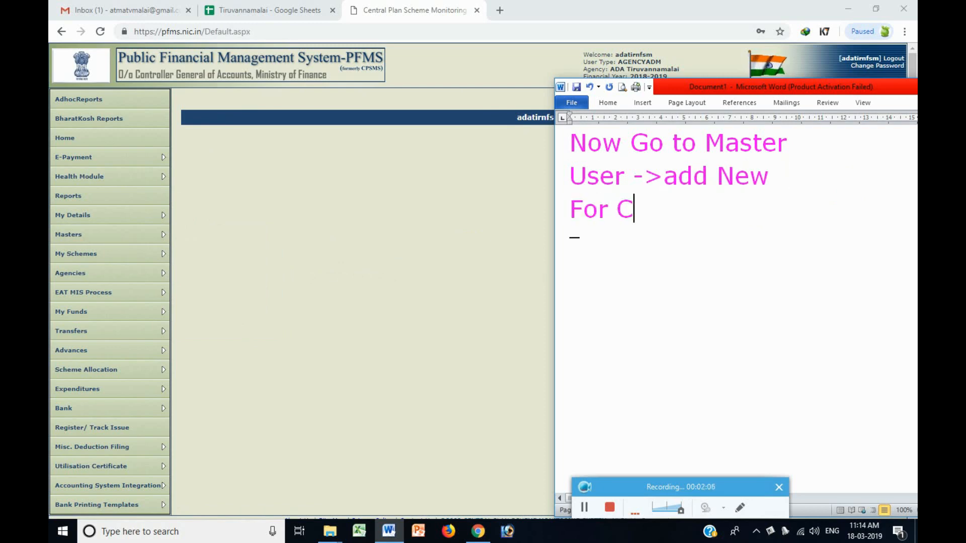
{"action": "type", "text": "reate the "}
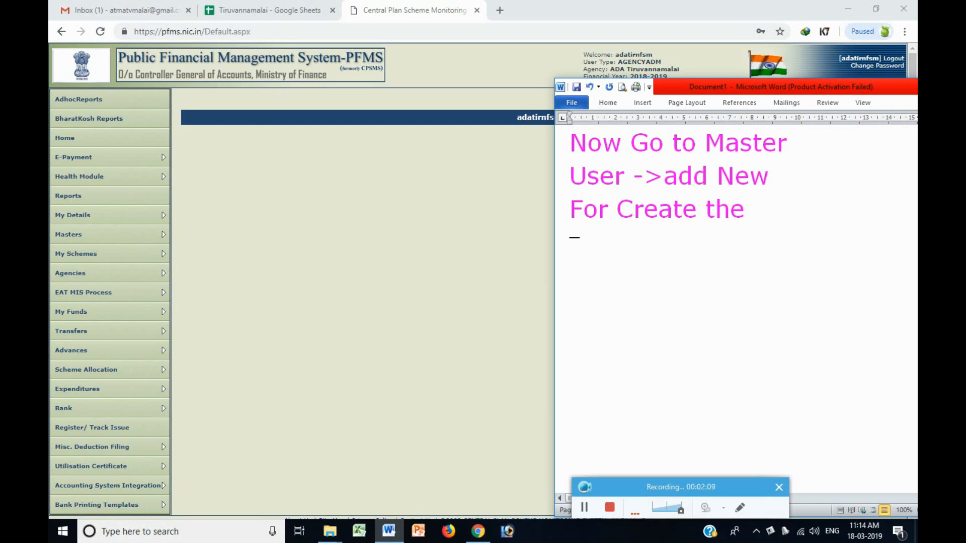
{"action": "type", "text": "Data Op"}
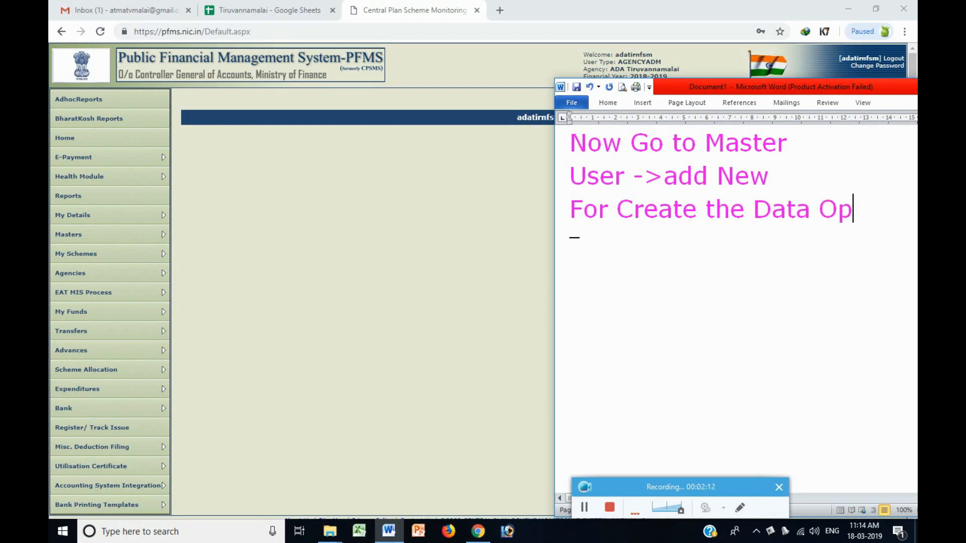
{"action": "type", "text": "erato "}
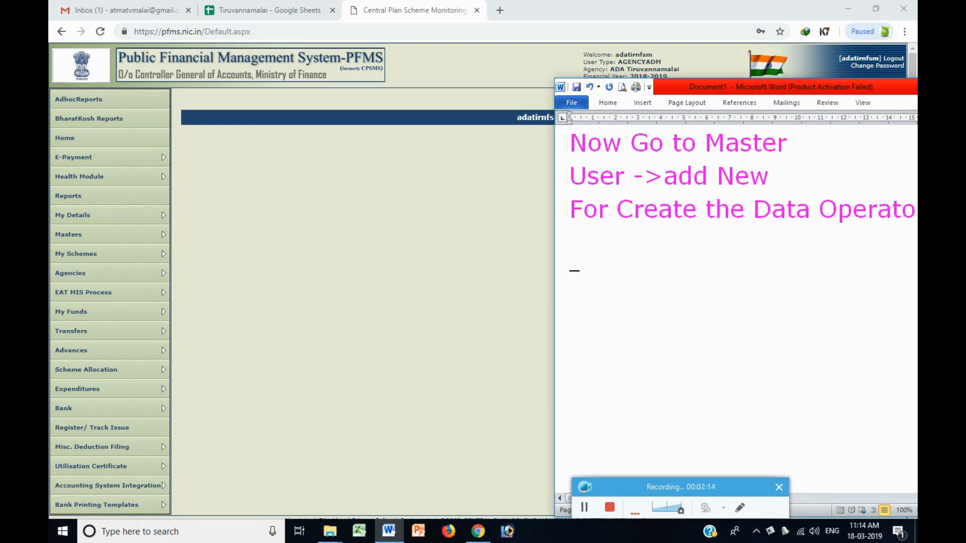
{"action": "type", "text": "and"}
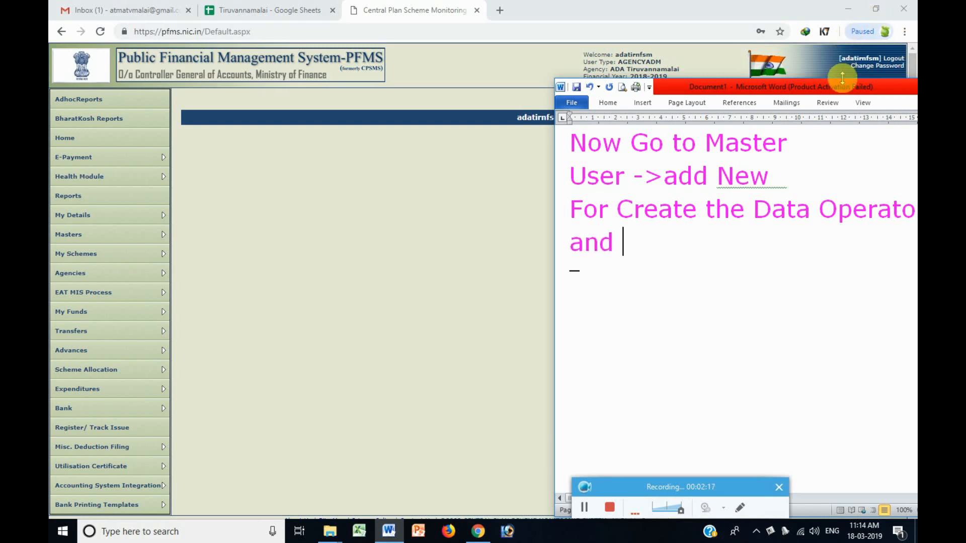
{"action": "left_click_drag", "start_coordinate": [845, 90], "coordinate": [806, 90]}
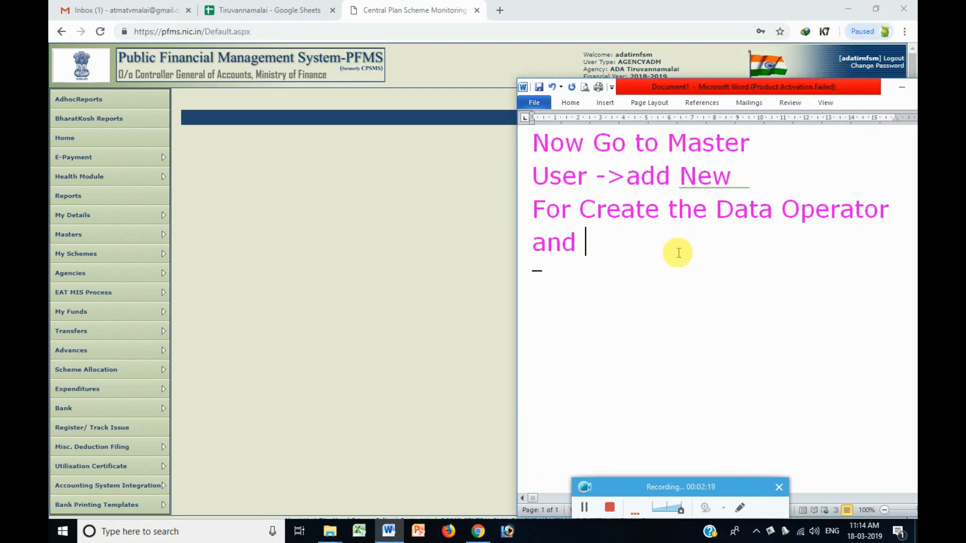
{"action": "type", "text": "Approval"}
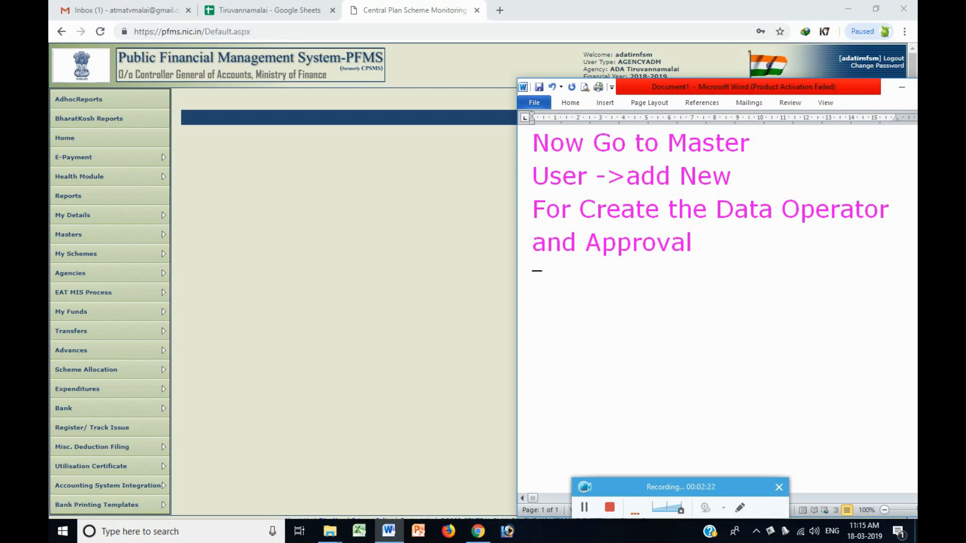
Open Masters > Users > Add New and submit the empty Create Agency User form to reveal required fields.
{"action": "mouse_move", "coordinate": [93, 242]}
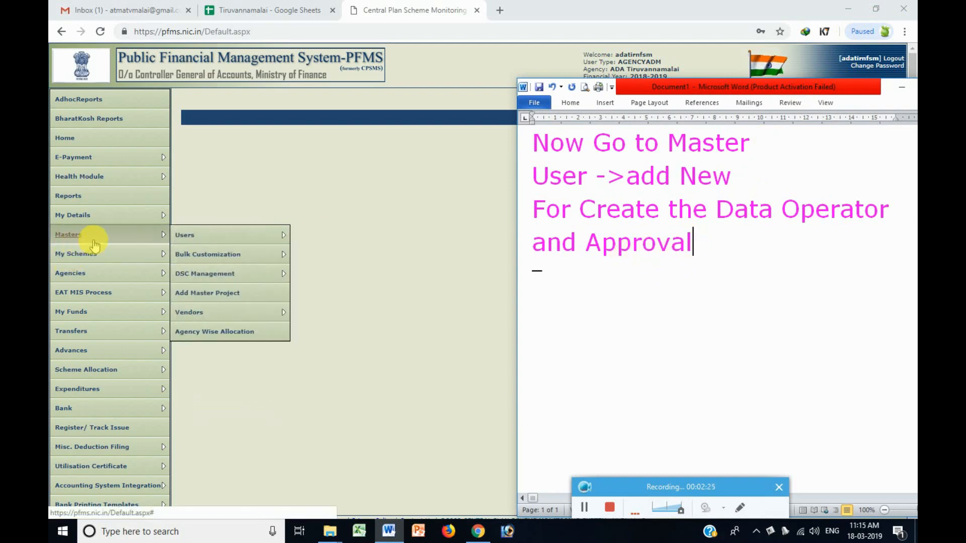
{"action": "left_click", "coordinate": [328, 255]}
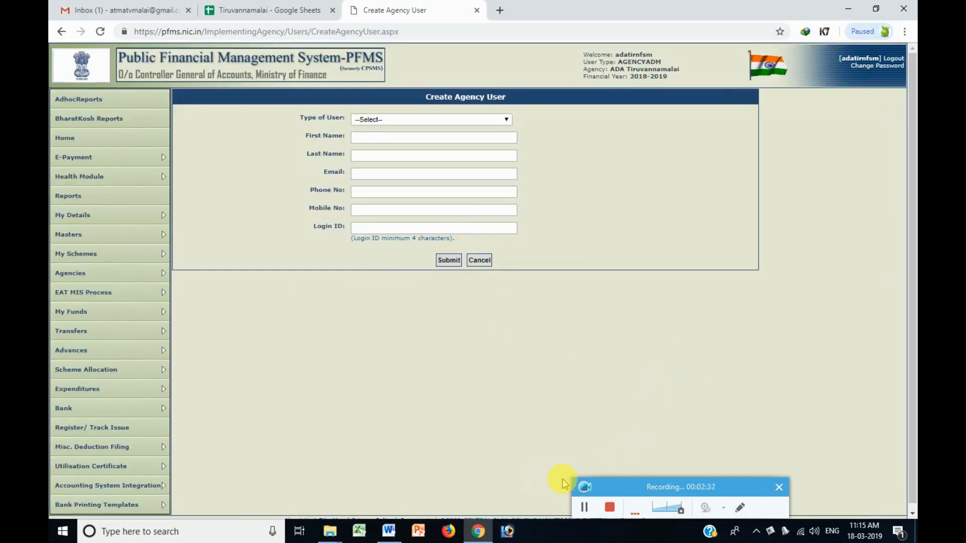
{"action": "left_click", "coordinate": [449, 260]}
{"action": "left_click", "coordinate": [389, 529]}
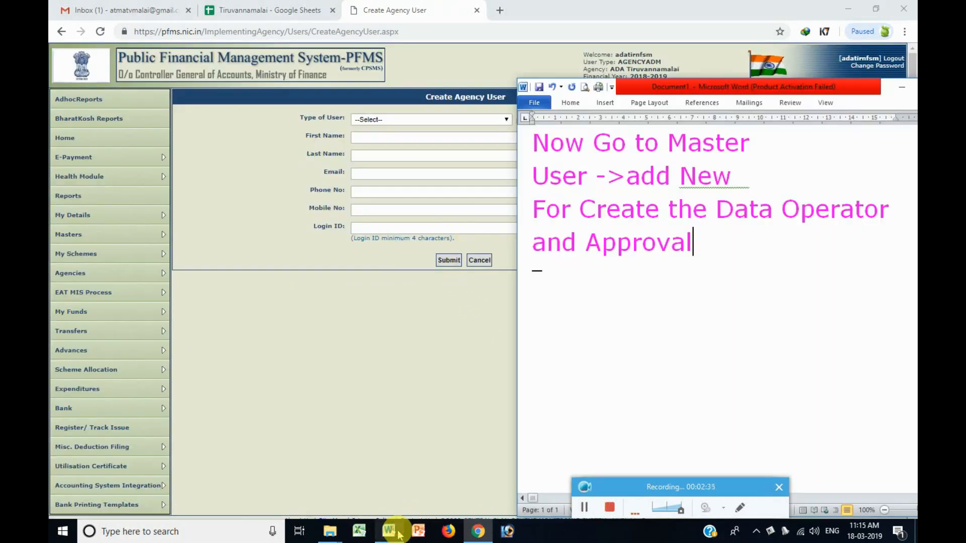
Overwrite the notes with 'Type the Required Data to create the Data Operator and Data Approval same'.
{"action": "left_click_drag", "start_coordinate": [750, 93], "coordinate": [829, 103]}
{"action": "left_click_drag", "start_coordinate": [793, 250], "coordinate": [604, 129]}
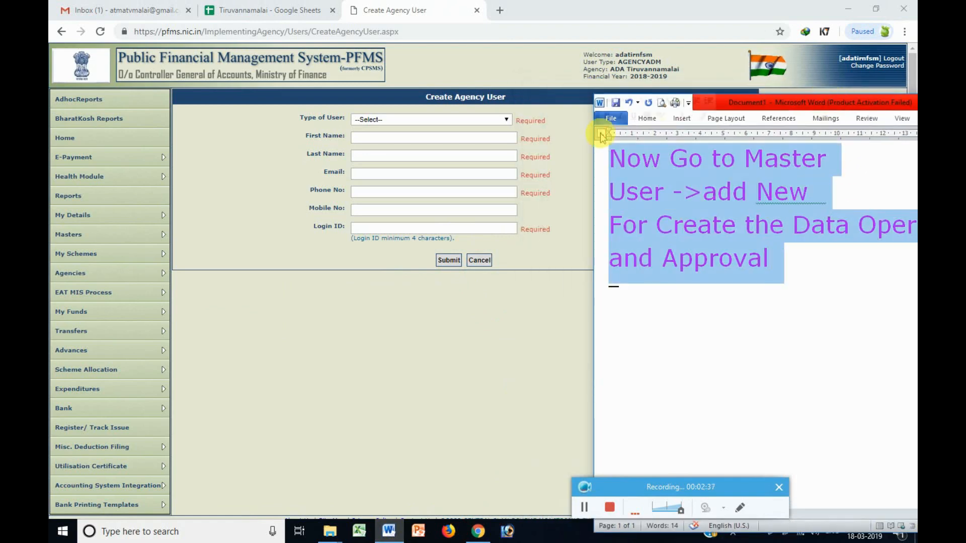
{"action": "type", "text": "Ty"}
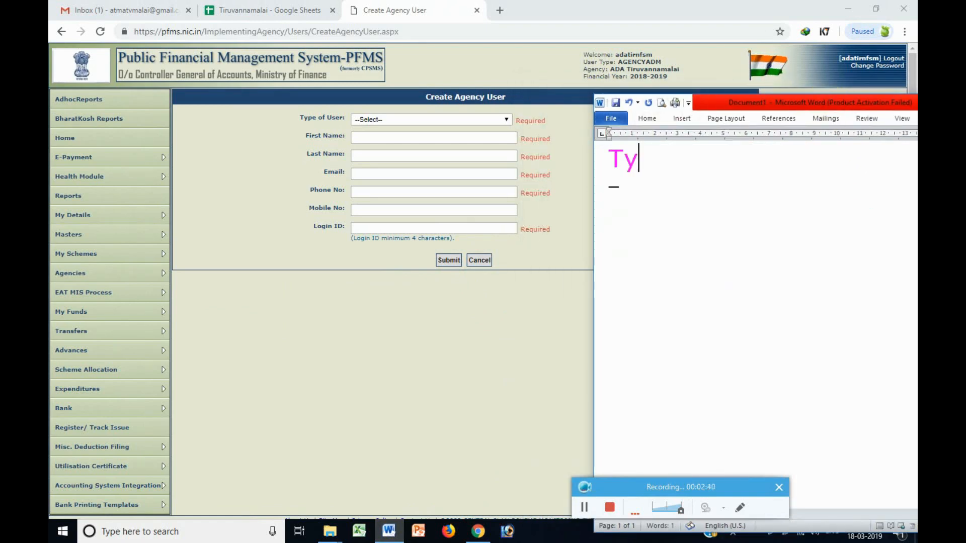
{"action": "type", "text": "pe the R"}
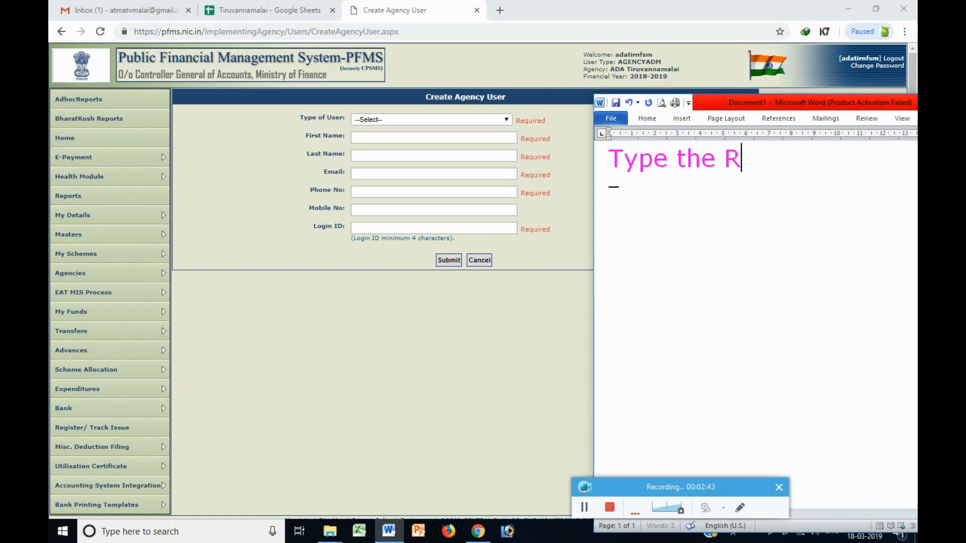
{"action": "type", "text": "equires"}
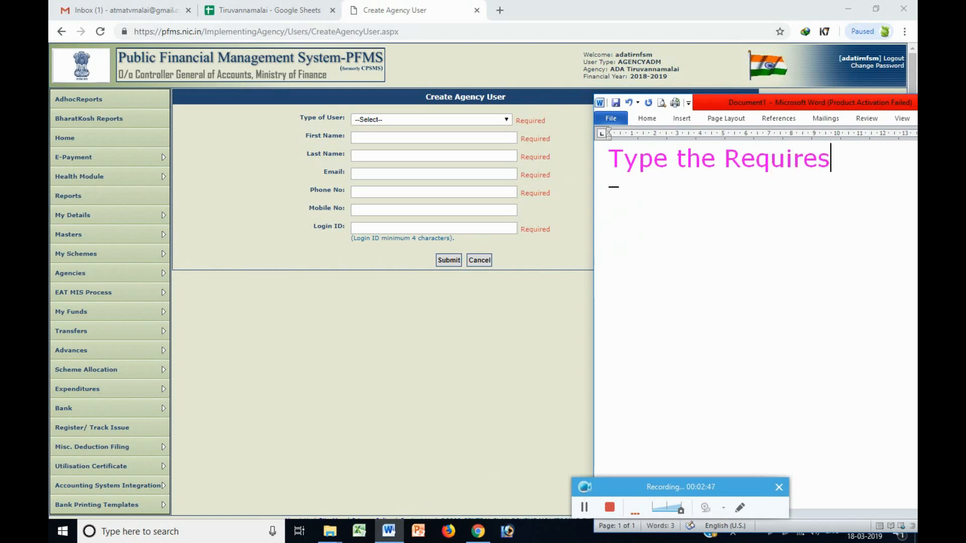
{"action": "key", "text": "BackSpace"}
{"action": "type", "text": "d"}
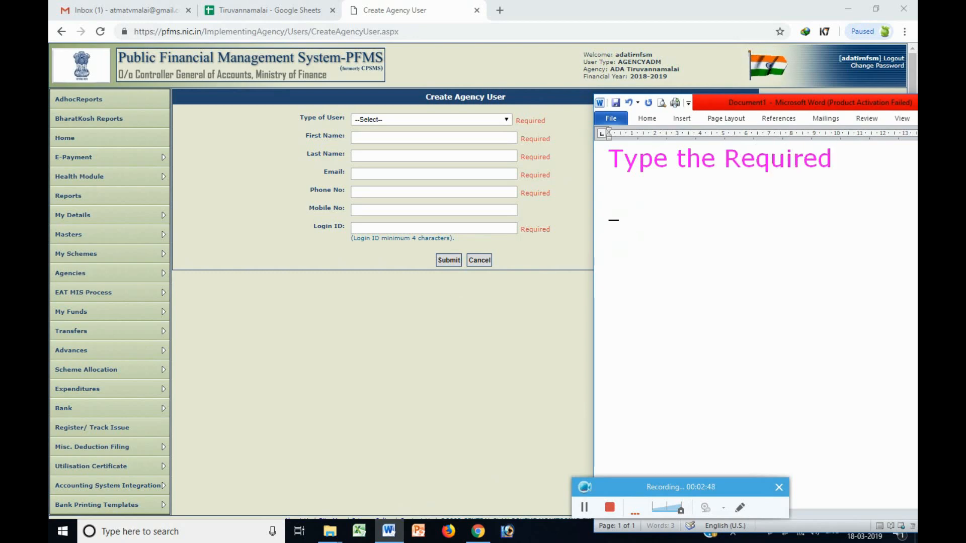
{"action": "type", "text": "Data to c"}
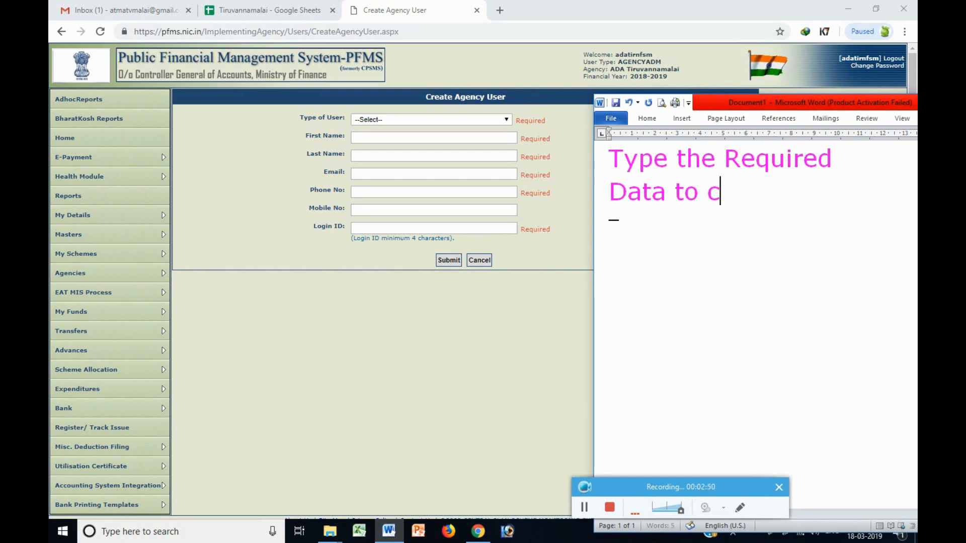
{"action": "type", "text": "reta"}
{"action": "key", "text": "BackSpace"}
{"action": "key", "text": "BackSpace"}
{"action": "type", "text": "at"}
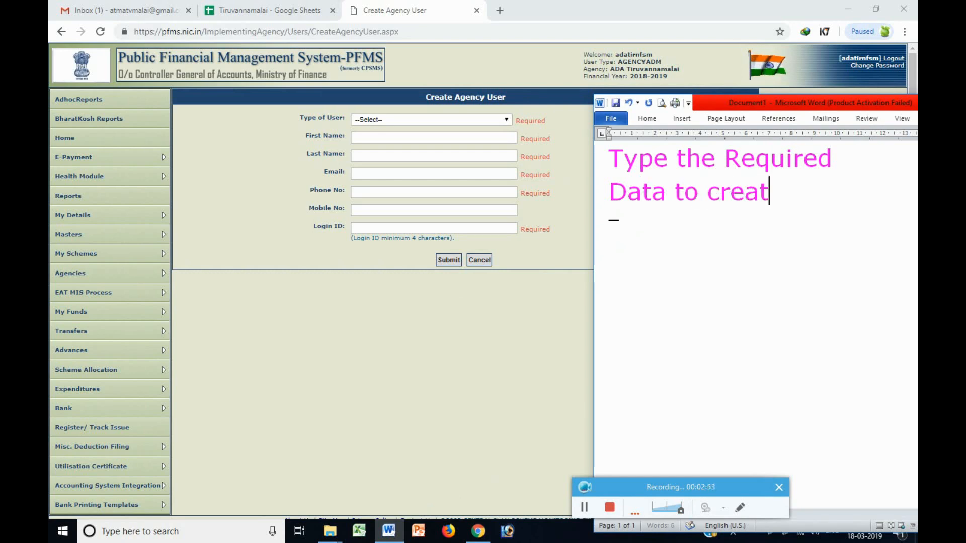
{"action": "type", "text": "e the Data "}
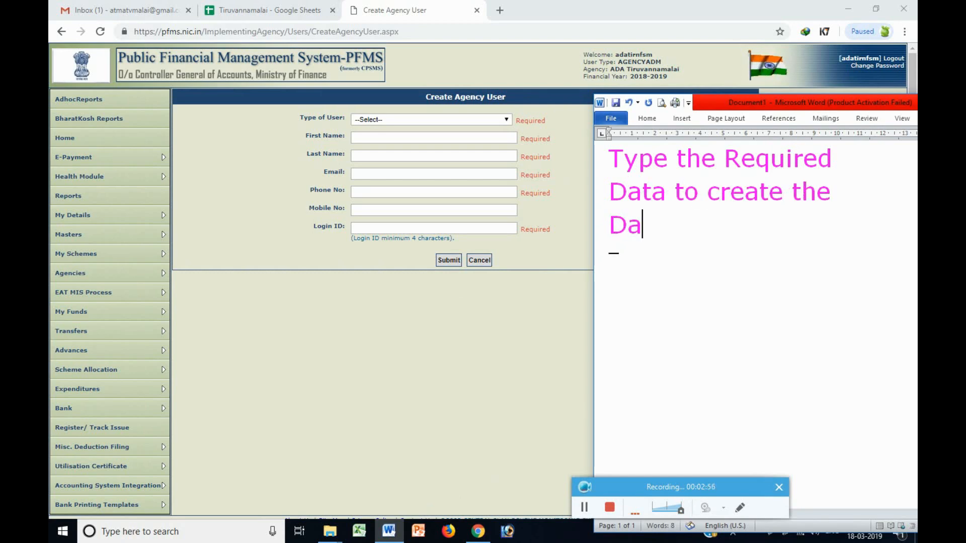
{"action": "type", "text": "Operato"}
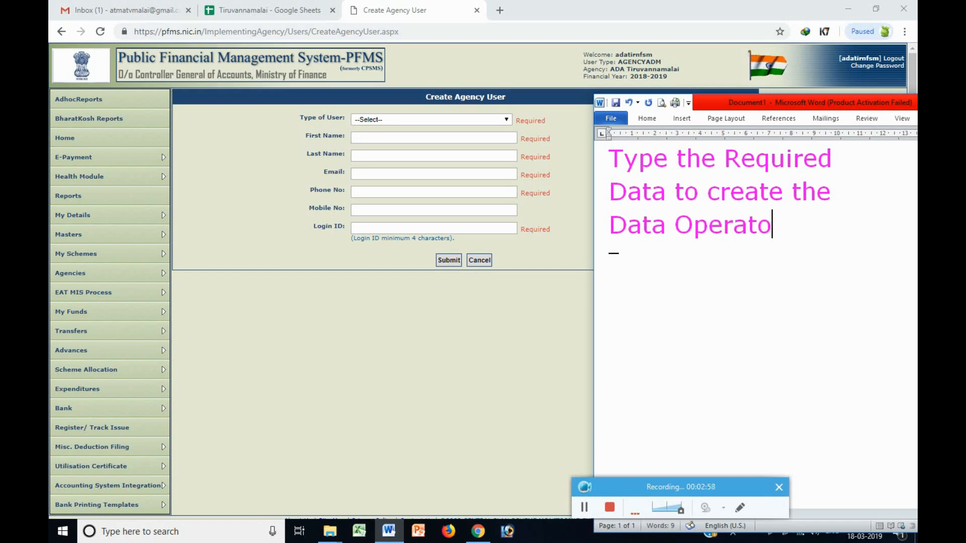
{"action": "key", "text": "BackSpace"}
{"action": "key", "text": "BackSpace"}
{"action": "key", "text": "BackSpace"}
{"action": "type", "text": "ator"}
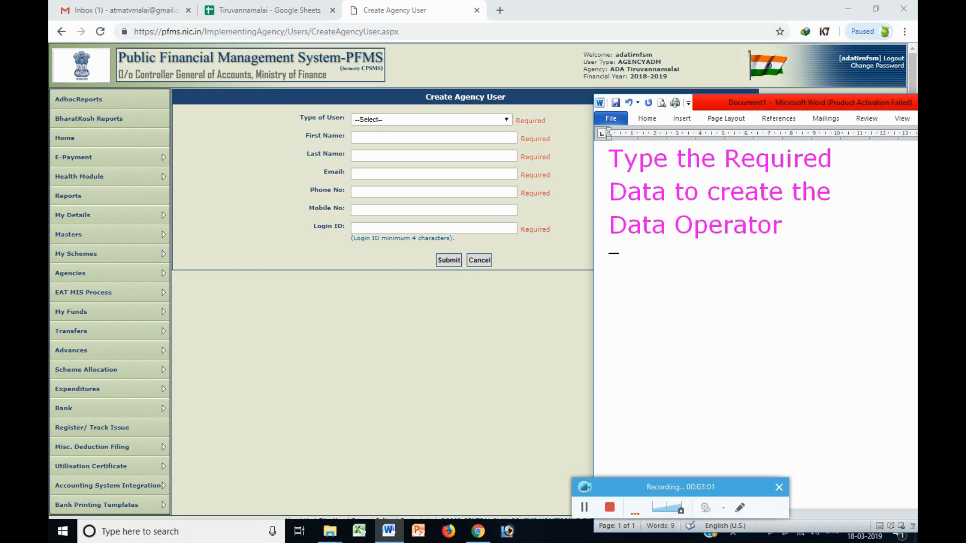
{"action": "type", "text": " and Data "}
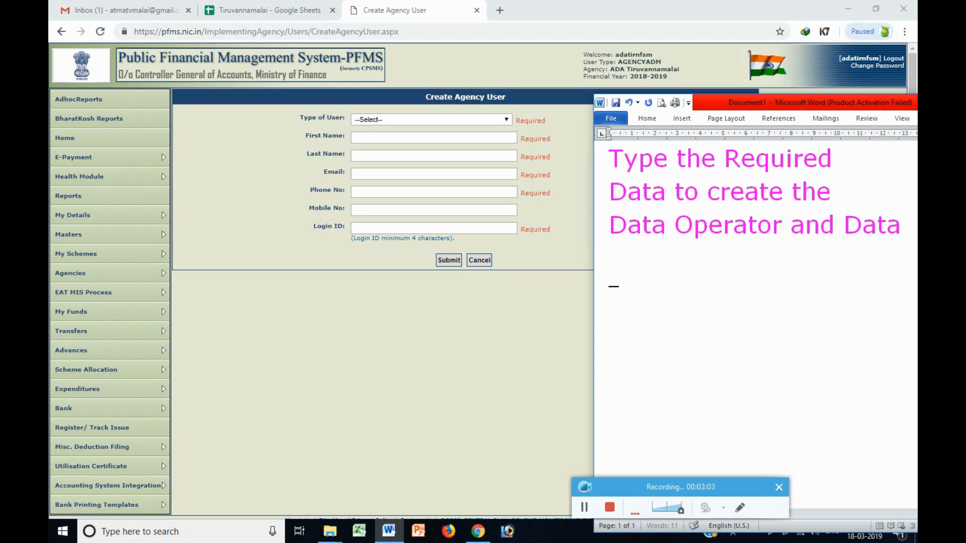
{"action": "type", "text": "Approval "}
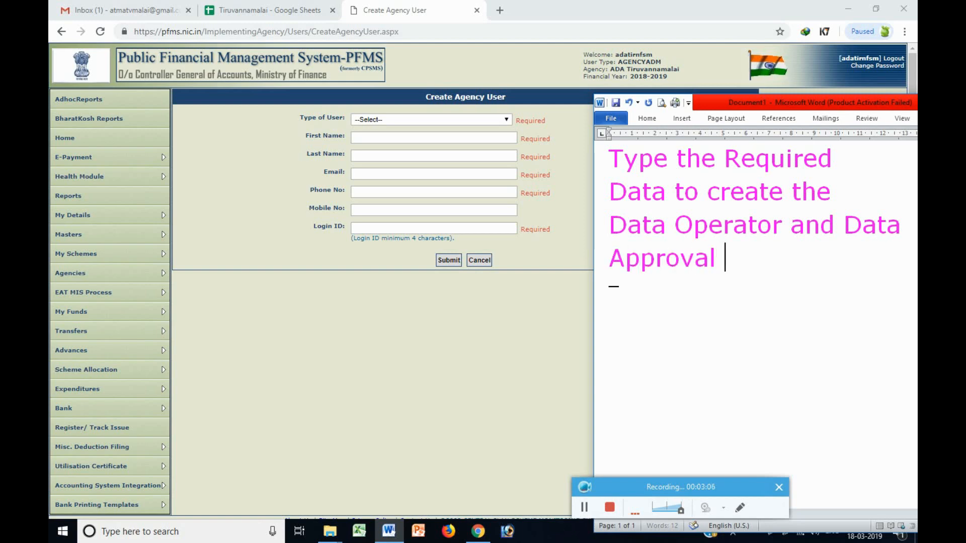
{"action": "type", "text": "same"}
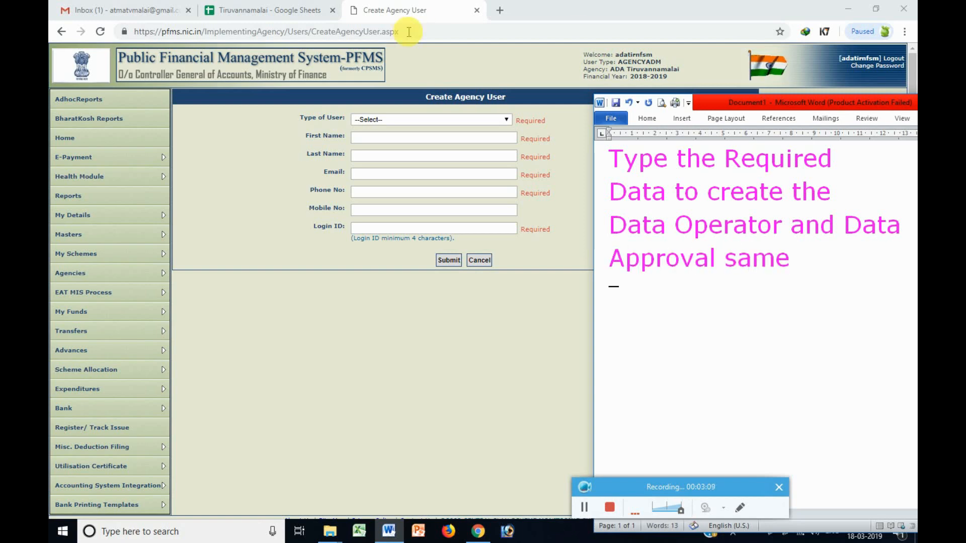
Set the user type to Agency Data Operator and enter the user's first and last names.
{"action": "left_click", "coordinate": [414, 123]}
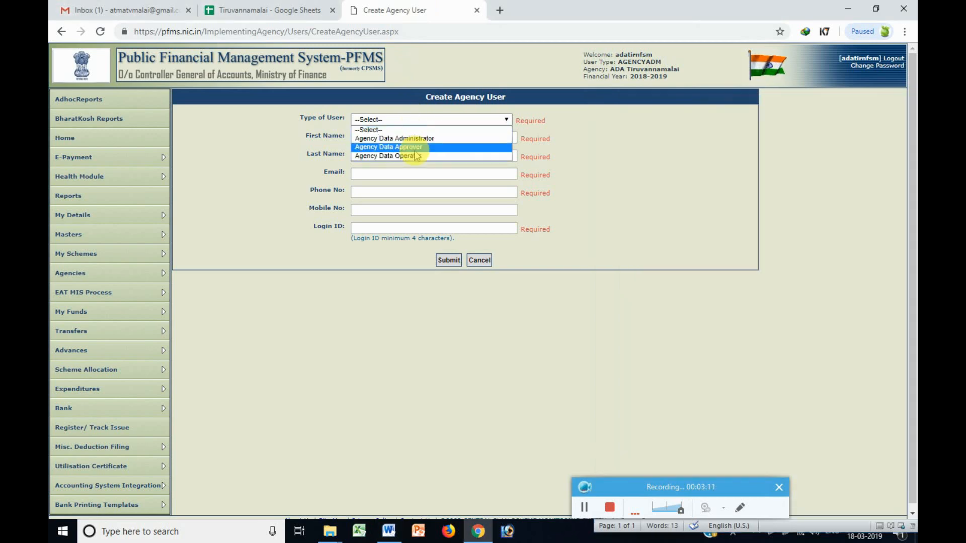
{"action": "left_click", "coordinate": [414, 155]}
{"action": "left_click", "coordinate": [415, 136]}
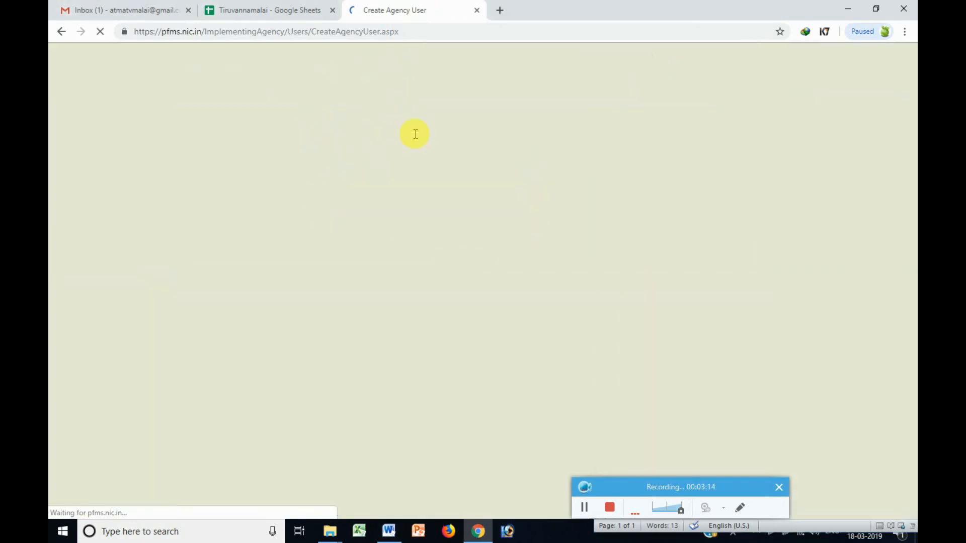
{"action": "left_click", "coordinate": [416, 135]}
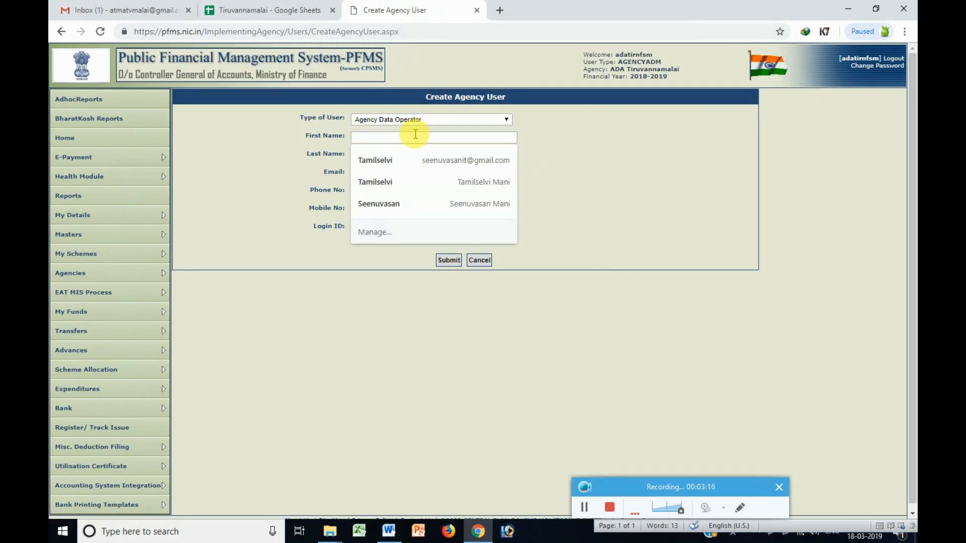
{"action": "type", "text": "BTM_TVM"}
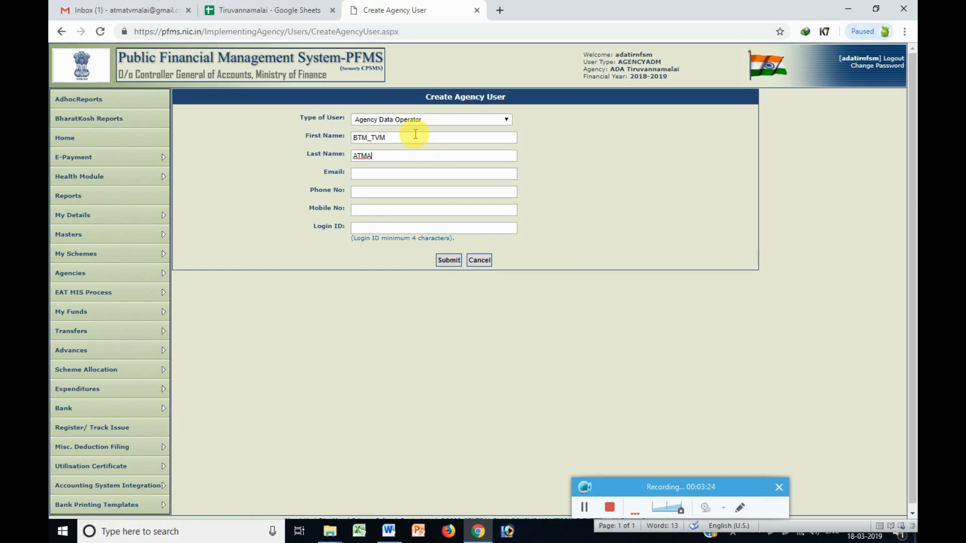
{"action": "type", "text": "ATMABTM"}
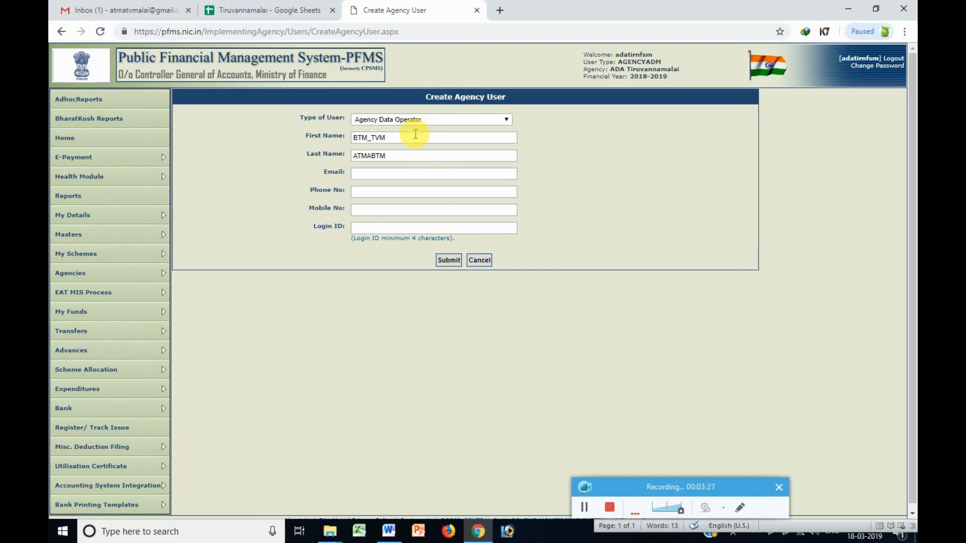
Fill in the user's e-mail address and phone number, then submit to save the new user.
{"action": "left_click", "coordinate": [427, 173]}
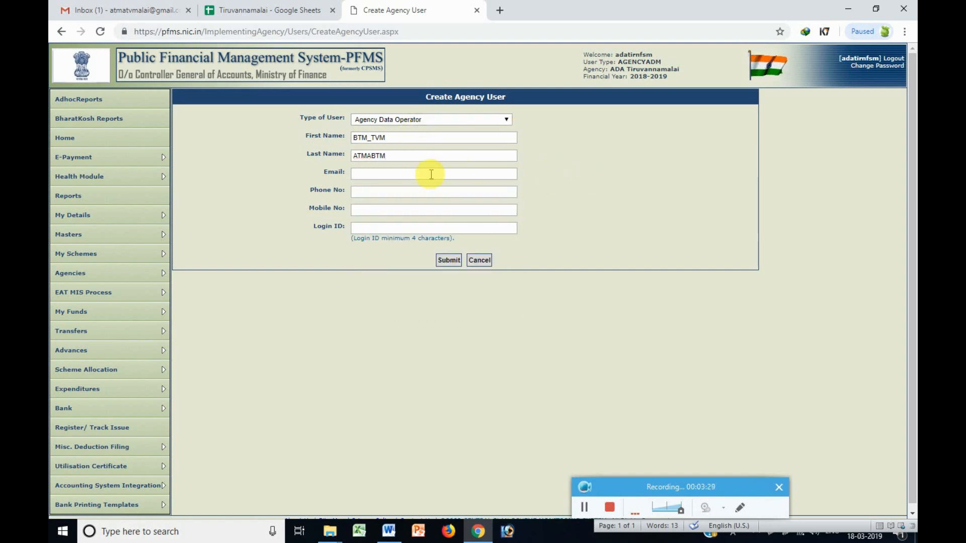
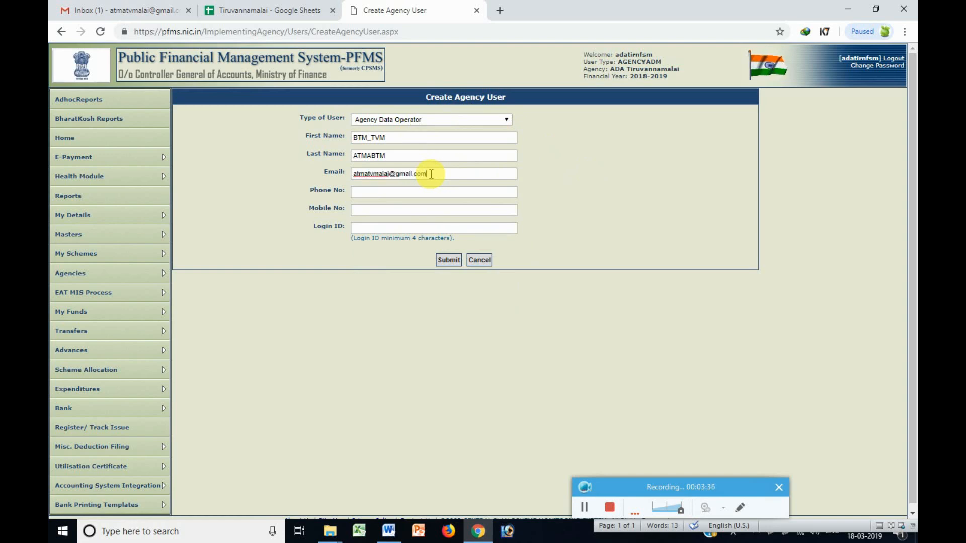
{"action": "key", "text": "Tab"}
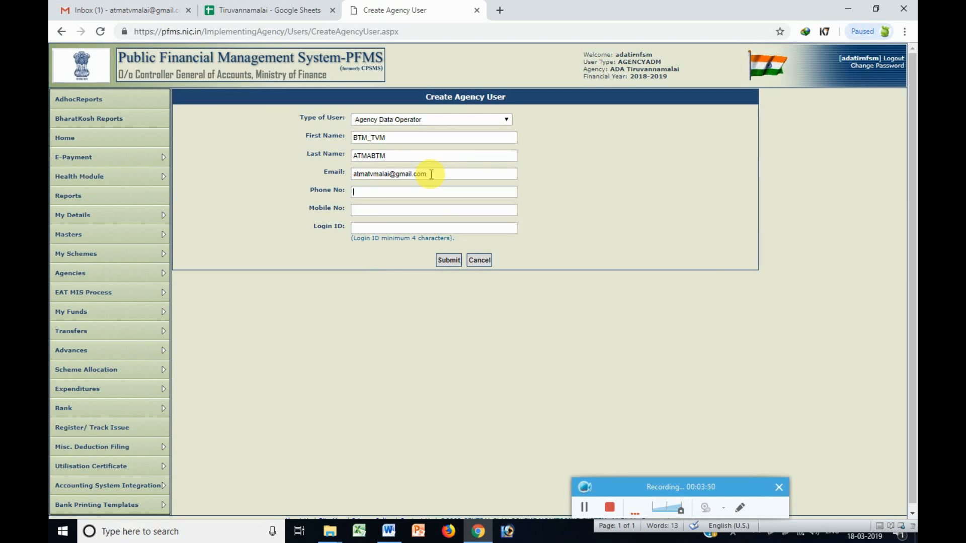
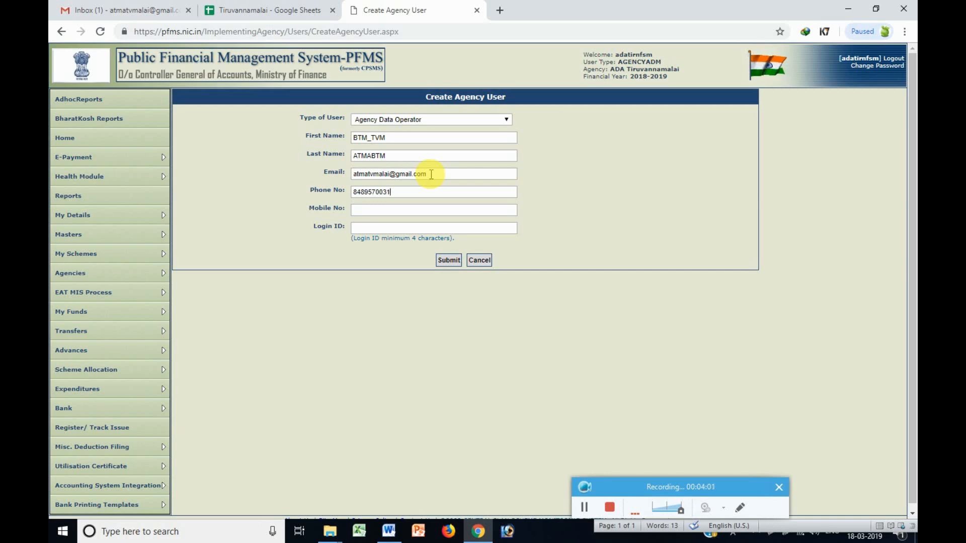
{"action": "left_click", "coordinate": [452, 262]}
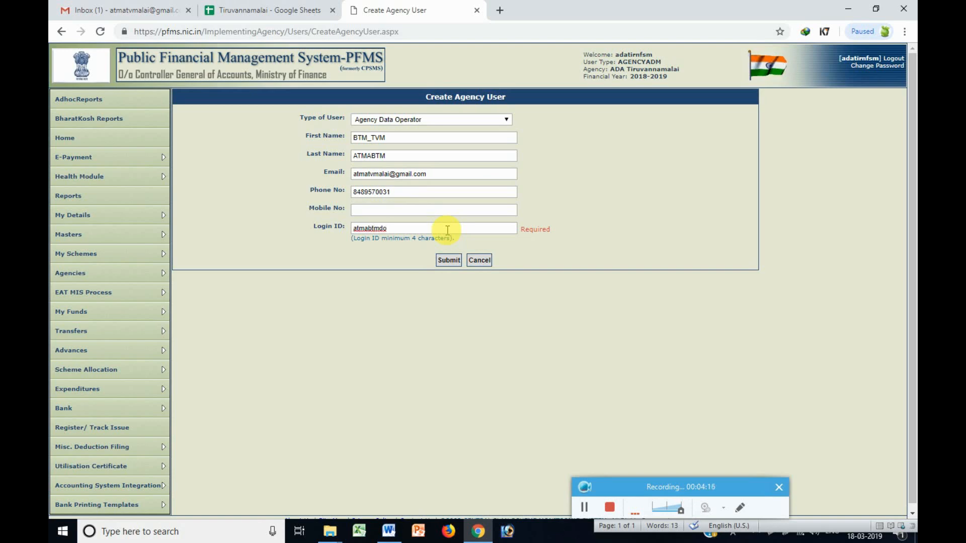
{"action": "left_click", "coordinate": [449, 260]}
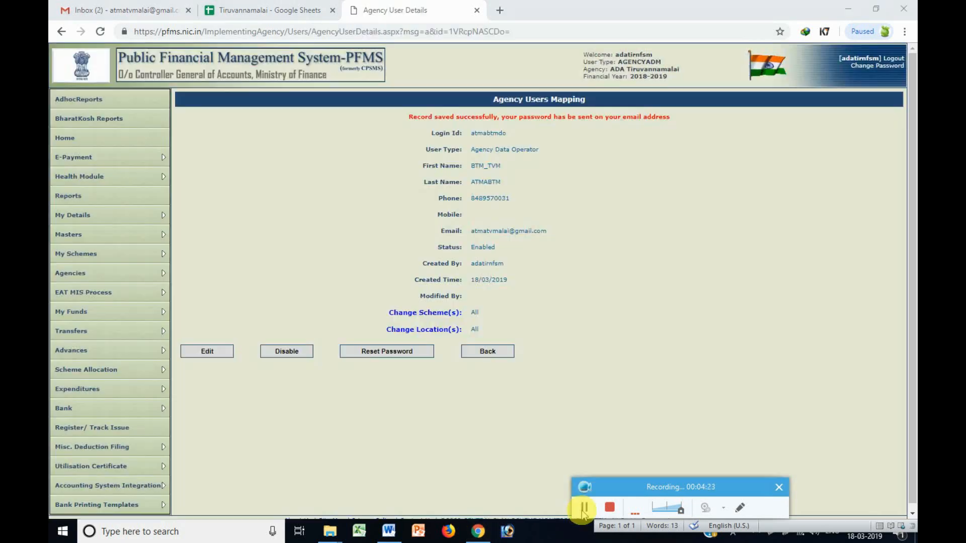
Select the new Agency Data Operator's login ID on the saved record, then return to Word.
{"action": "left_click", "coordinate": [389, 531]}
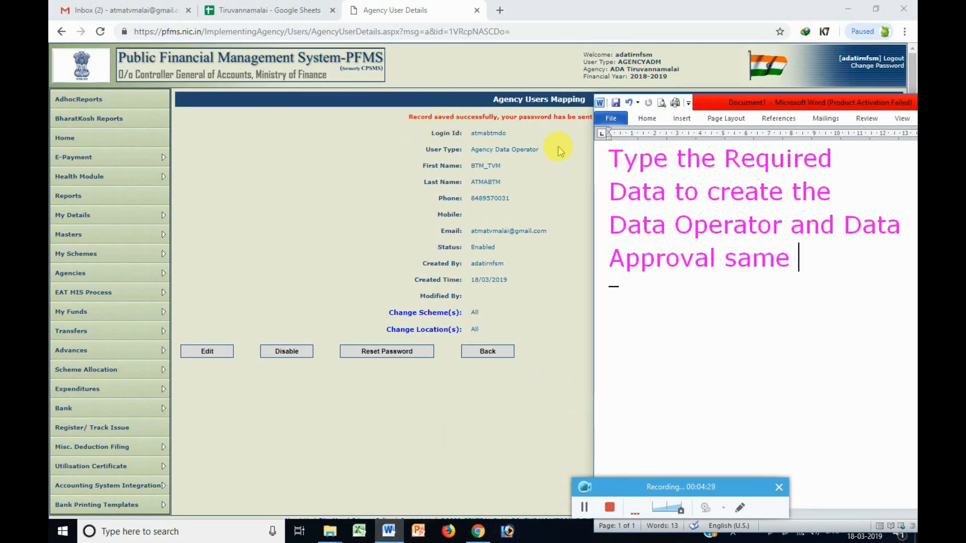
{"action": "left_click", "coordinate": [557, 148]}
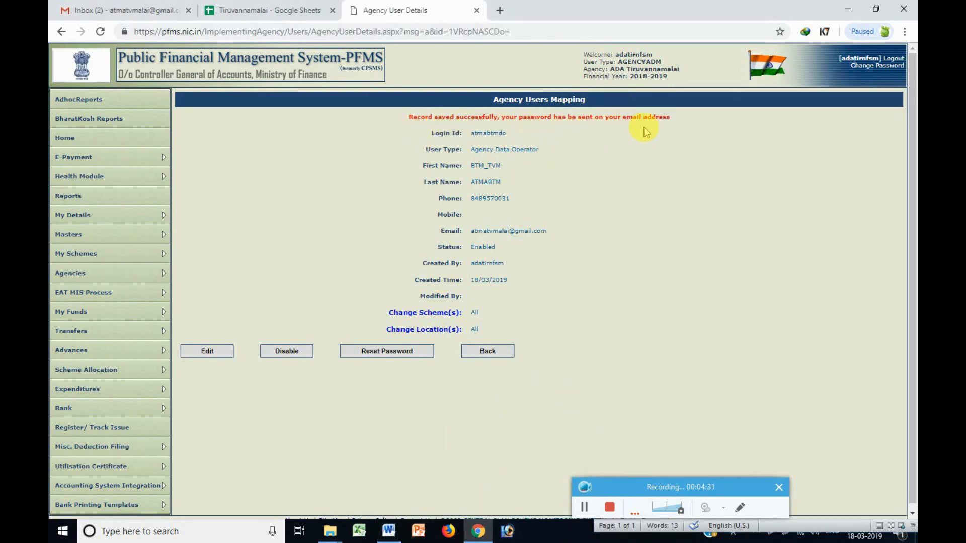
{"action": "double_click", "coordinate": [485, 133]}
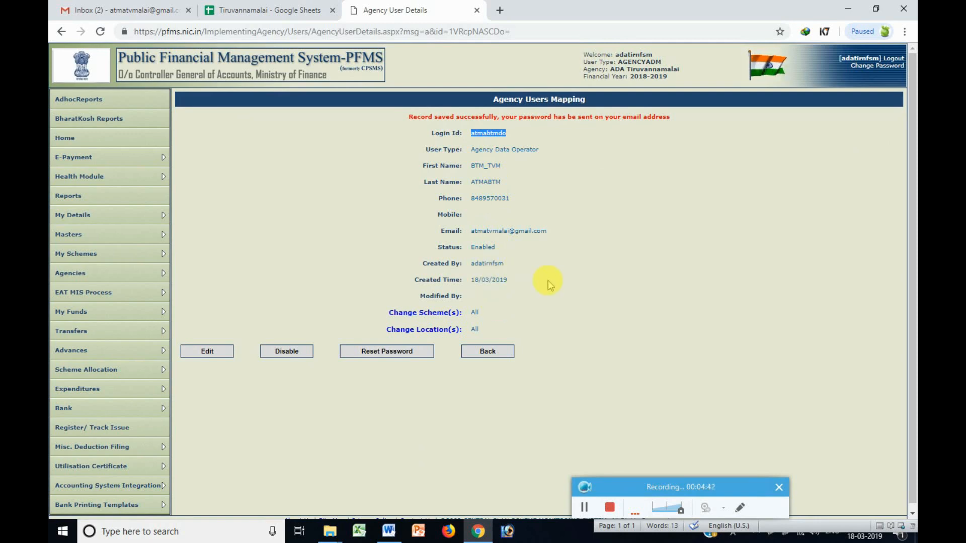
{"action": "left_click", "coordinate": [388, 530]}
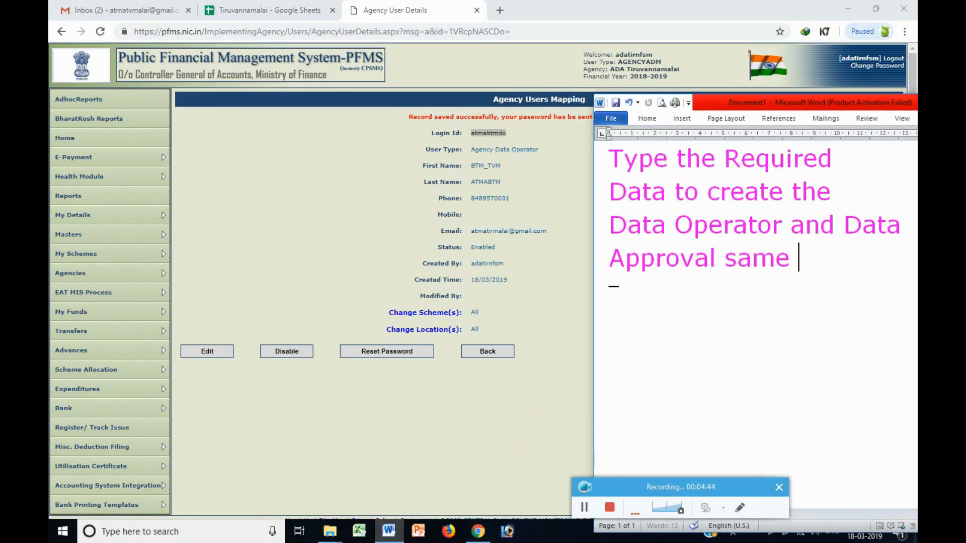
Add a 'Now id :' line and paste the new Data Operator's login ID after it.
{"action": "key", "text": "Return"}
{"action": "type", "text": "Now id "}
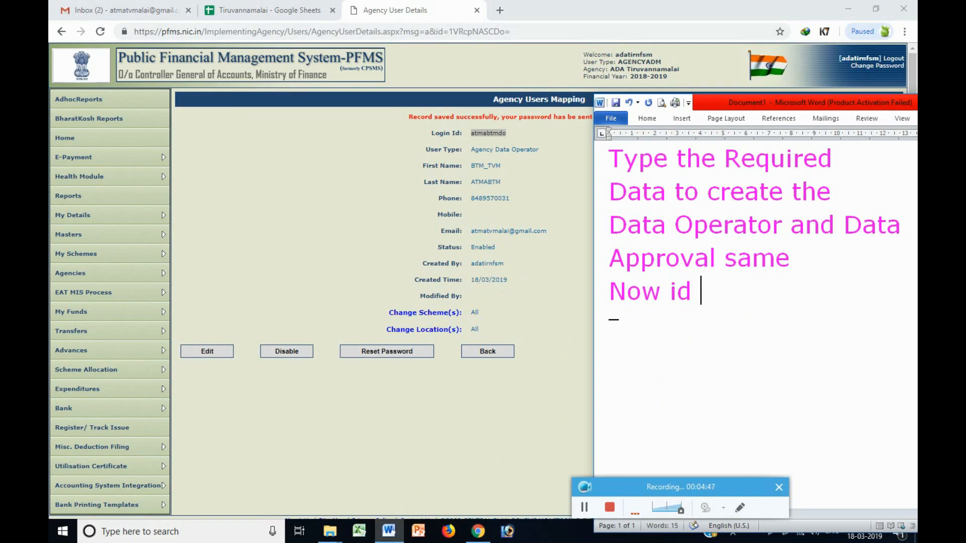
{"action": "type", "text": ":"}
{"action": "type", "text": "adatirnfsm"}
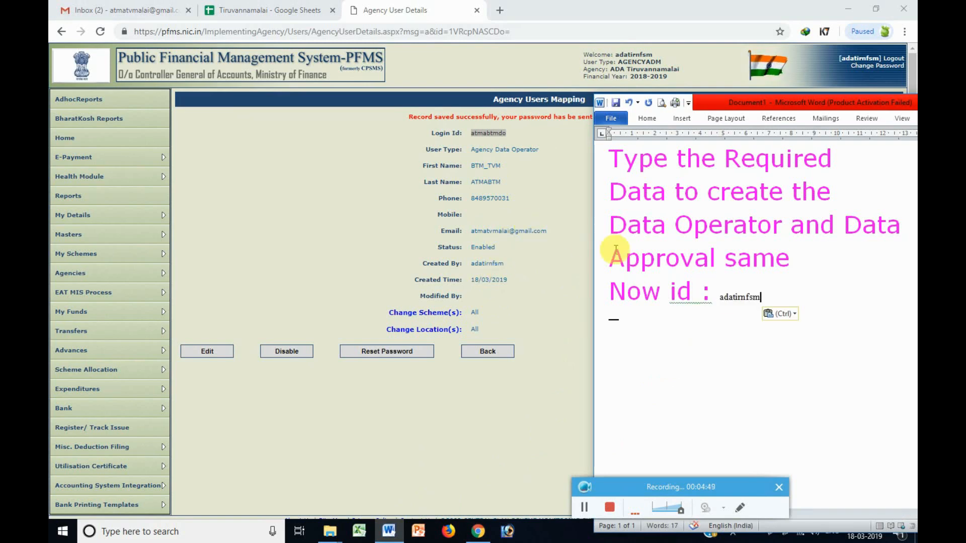
{"action": "key", "text": "ctrl+z"}
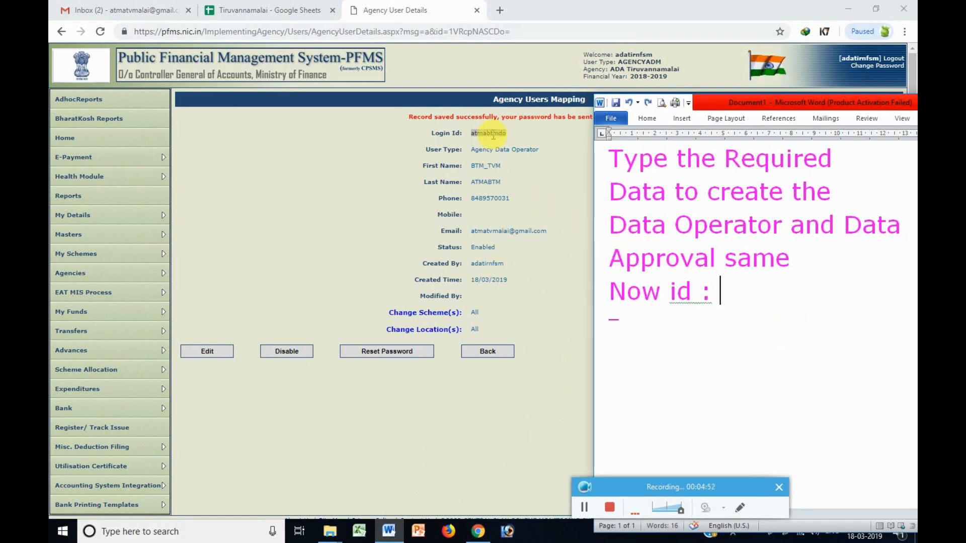
{"action": "double_click", "coordinate": [493, 135]}
{"action": "key", "text": "ctrl+c"}
{"action": "left_click", "coordinate": [389, 531]}
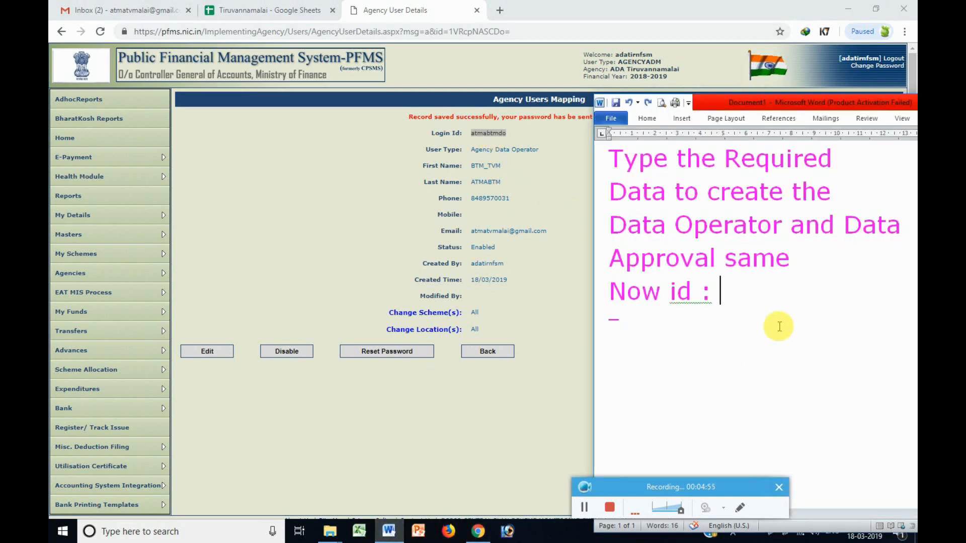
{"action": "key", "text": "ctrl+v"}
{"action": "left_click_drag", "start_coordinate": [755, 294], "coordinate": [719, 293]}
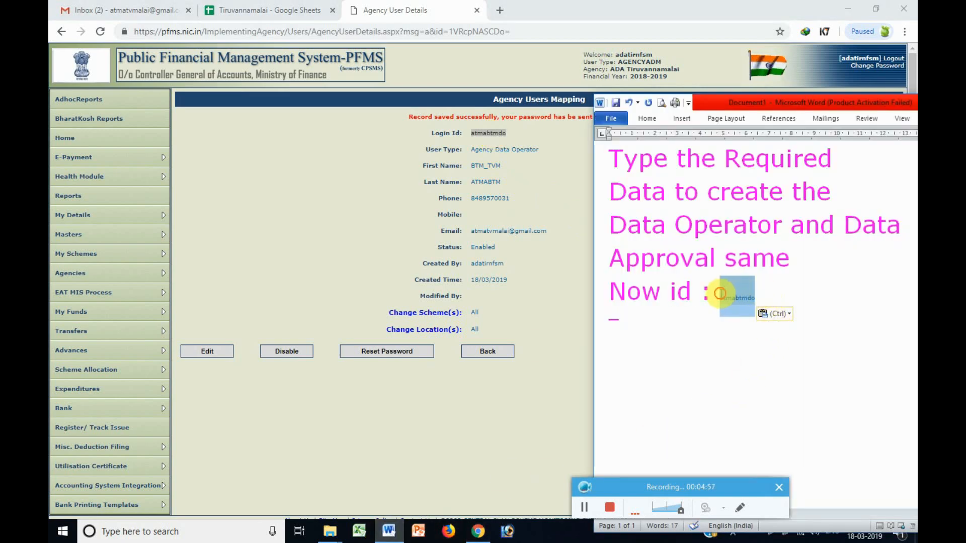
Format the login ID at size 25, bold, underlined, magenta with yellow highlight.
{"action": "right_click", "coordinate": [752, 305]}
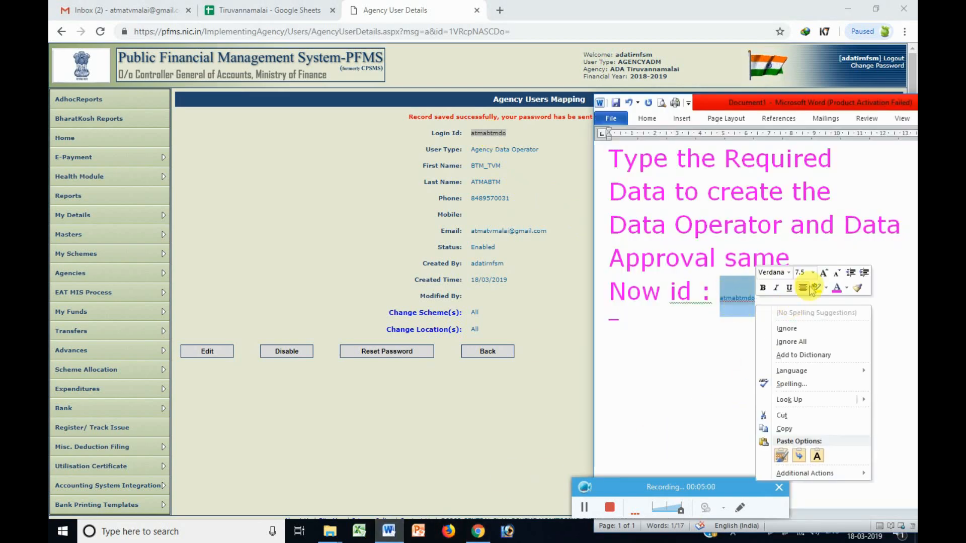
{"action": "left_click", "coordinate": [800, 272]}
{"action": "type", "text": "25"}
{"action": "key", "text": "Return"}
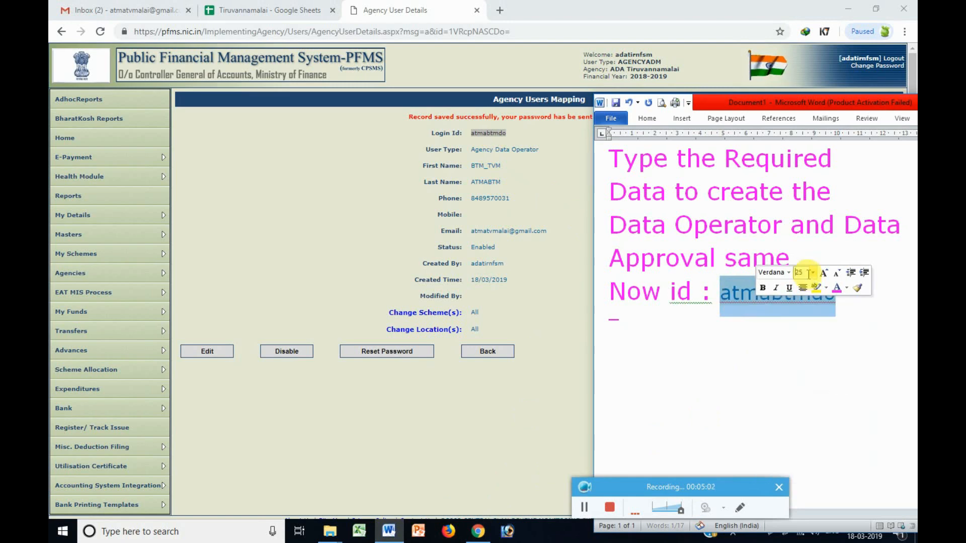
{"action": "left_click", "coordinate": [835, 290]}
{"action": "left_click", "coordinate": [788, 288]}
{"action": "left_click", "coordinate": [763, 287]}
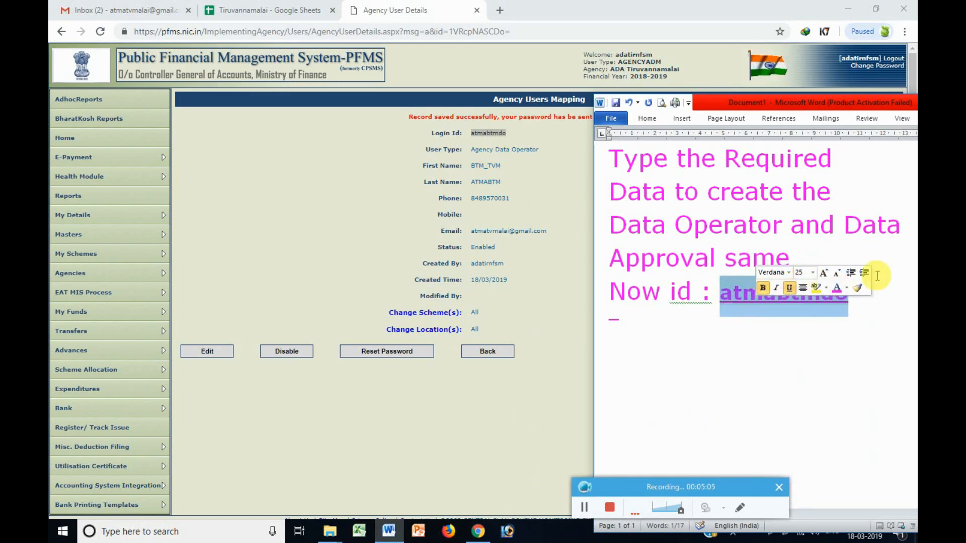
{"action": "left_click", "coordinate": [816, 287]}
{"action": "left_click", "coordinate": [821, 292]}
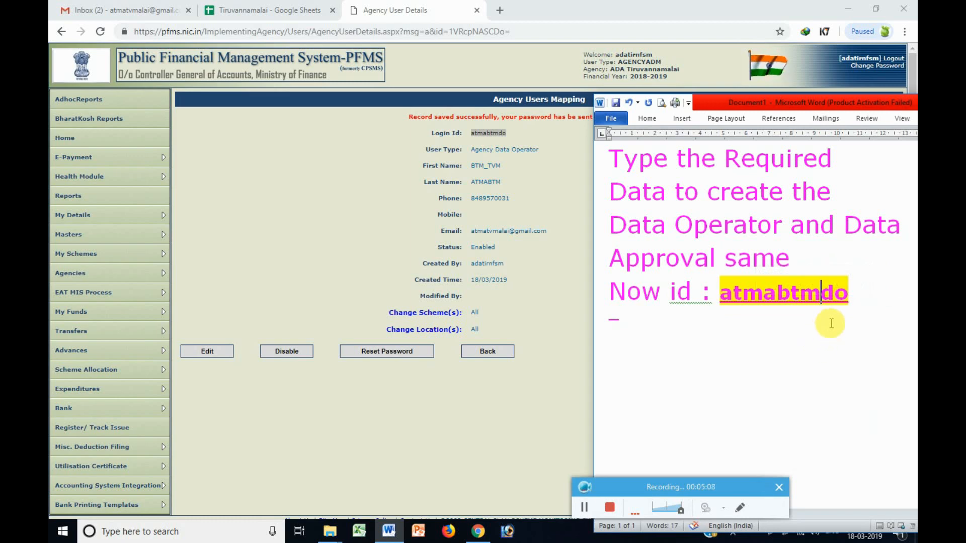
{"action": "left_click_drag", "start_coordinate": [850, 293], "coordinate": [721, 293]}
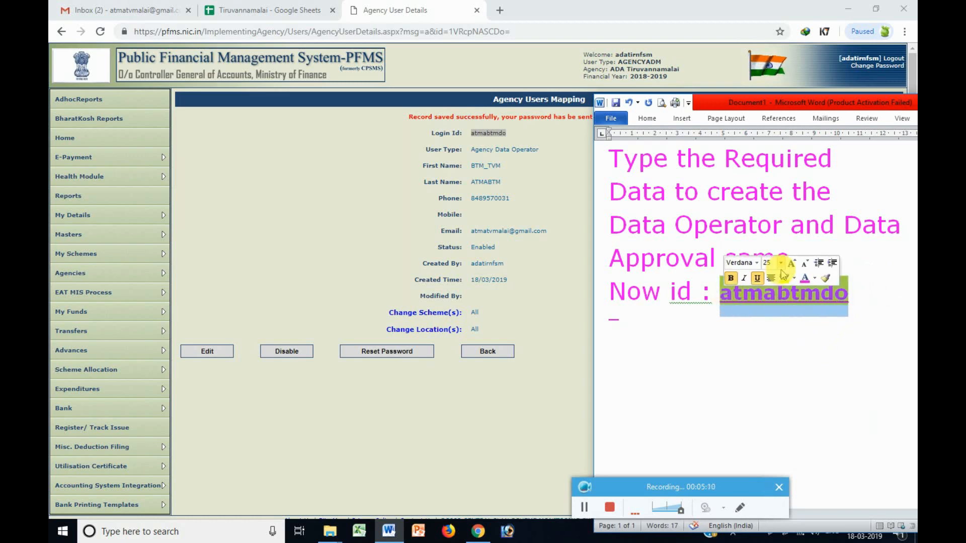
Add a 'Data operator' line above the ID and a plain line noting the password is automatically e-mailed.
{"action": "left_click", "coordinate": [791, 258]}
{"action": "key", "text": "Return"}
{"action": "type", "text": "Data"}
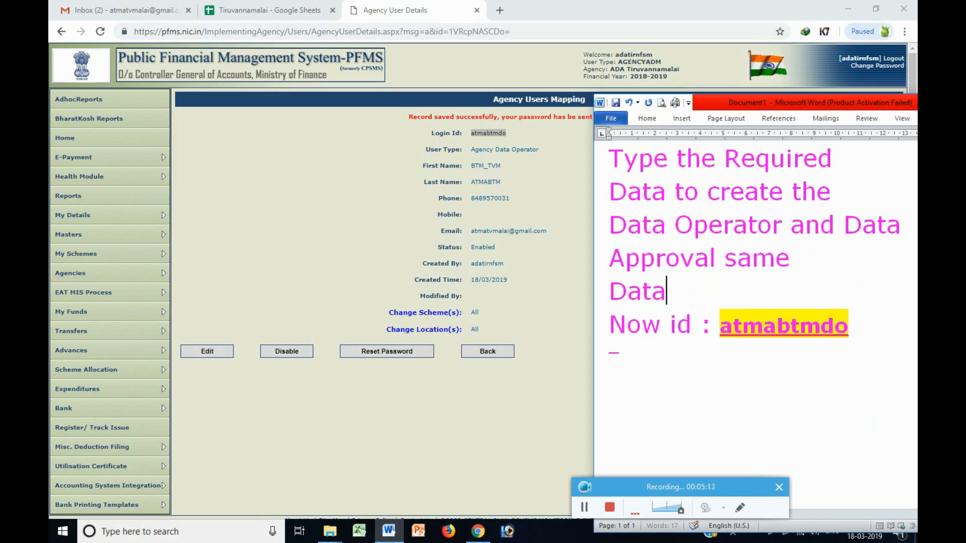
{"action": "type", "text": " operator"}
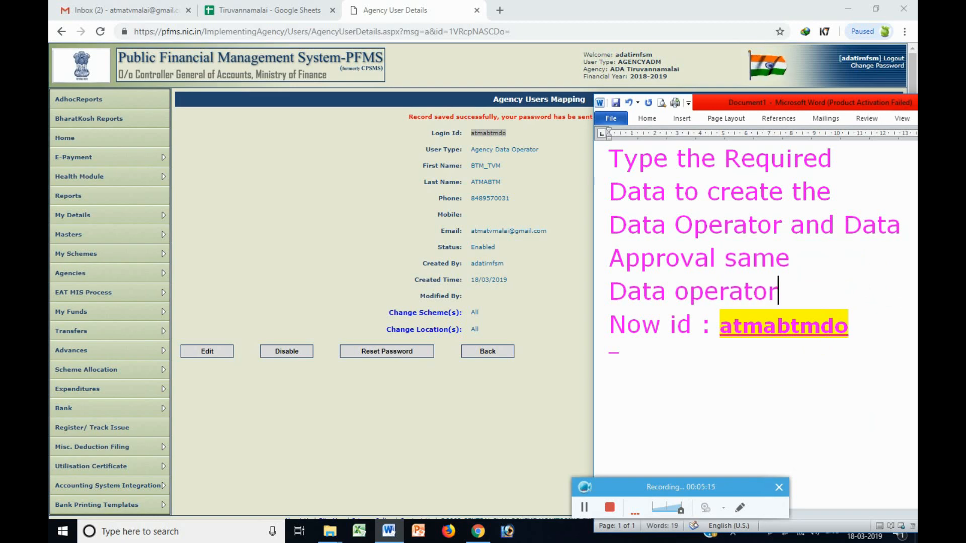
{"action": "left_click", "coordinate": [882, 328]}
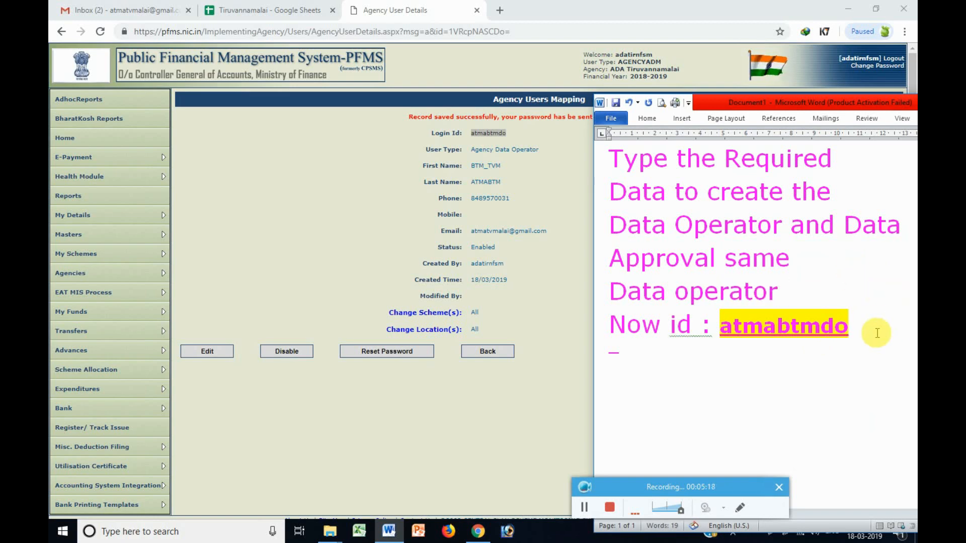
{"action": "key", "text": "Return"}
{"action": "type", "text": "Password"}
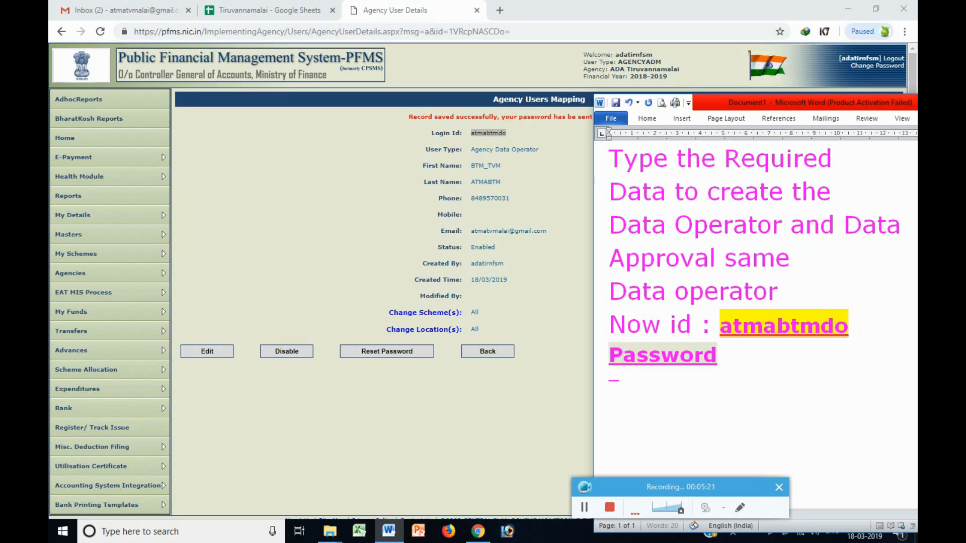
{"action": "key", "text": "shift+Home"}
{"action": "key", "text": "ctrl+b"}
{"action": "key", "text": "ctrl+u"}
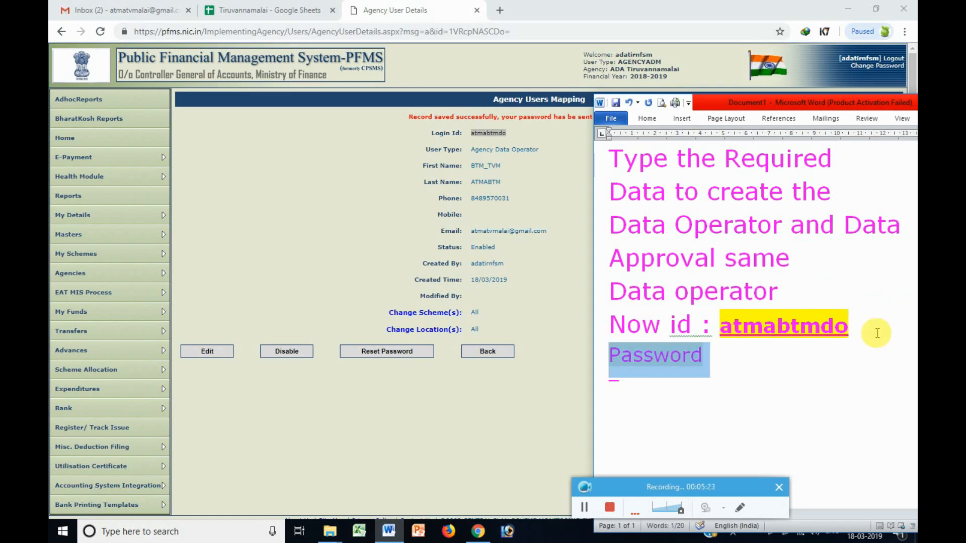
{"action": "key", "text": "End"}
{"action": "type", "text": "automaticaal"}
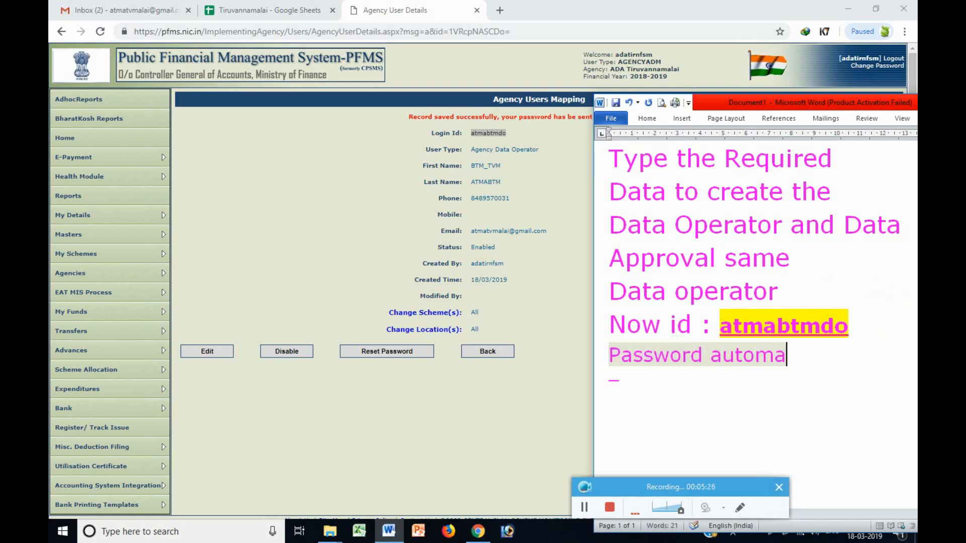
{"action": "key", "text": "BackSpace"}
{"action": "key", "text": "BackSpace"}
{"action": "type", "text": "l"}
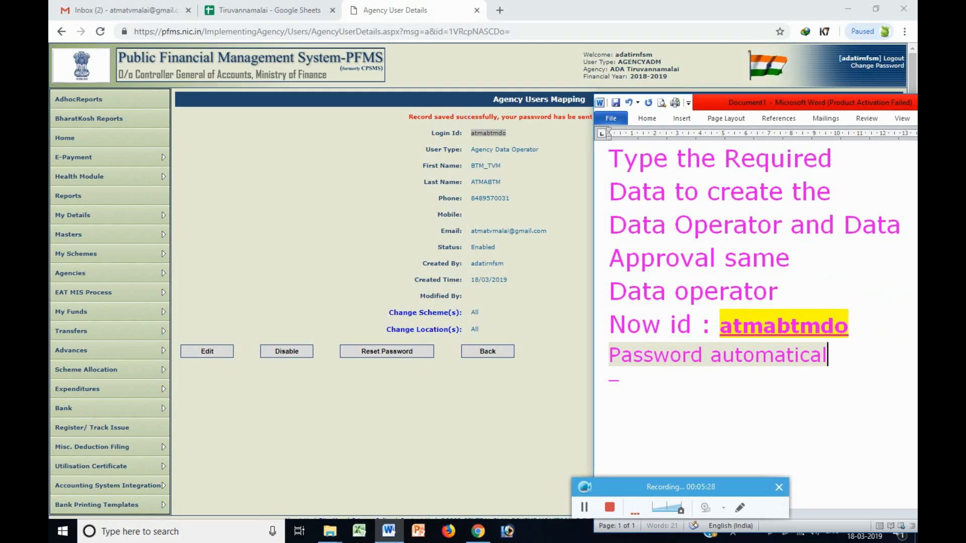
{"action": "type", "text": "ly se"}
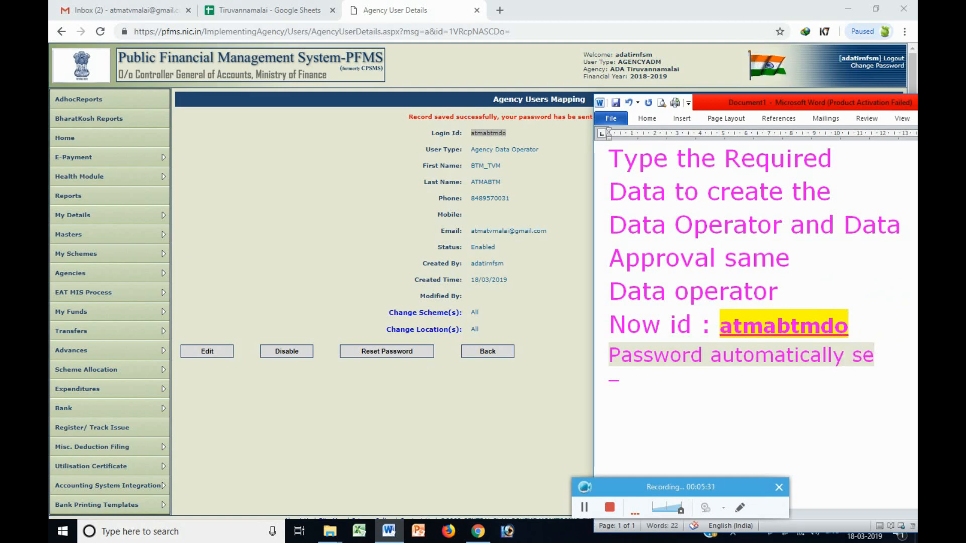
{"action": "type", "text": "nt to"}
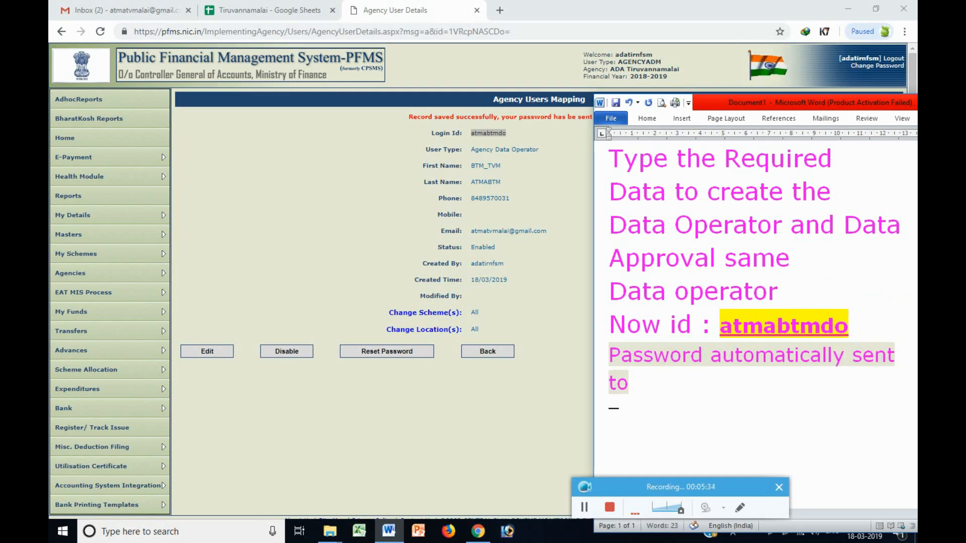
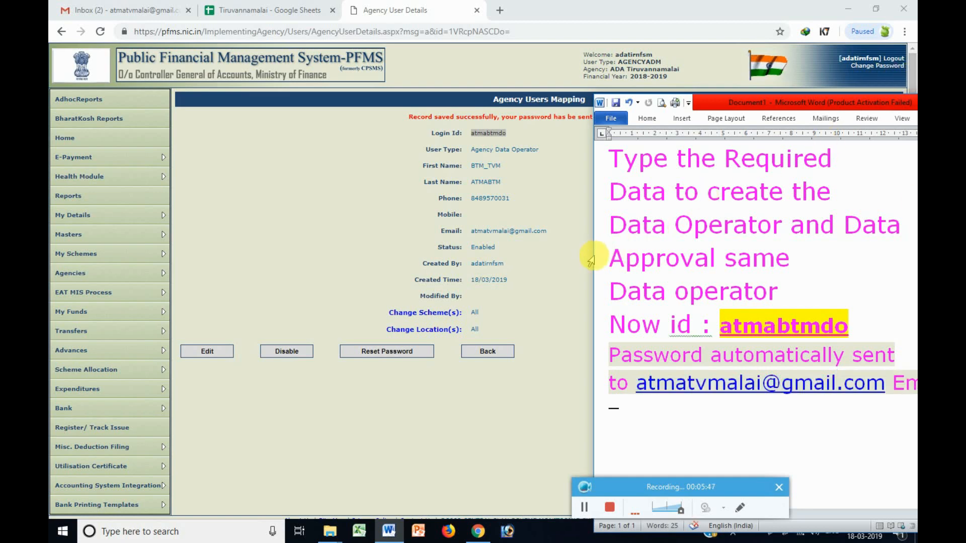
Set all note text to size 20, completing 'Email account' and adding 'Go and check'.
{"action": "left_click_drag", "start_coordinate": [592, 259], "coordinate": [555, 252]}
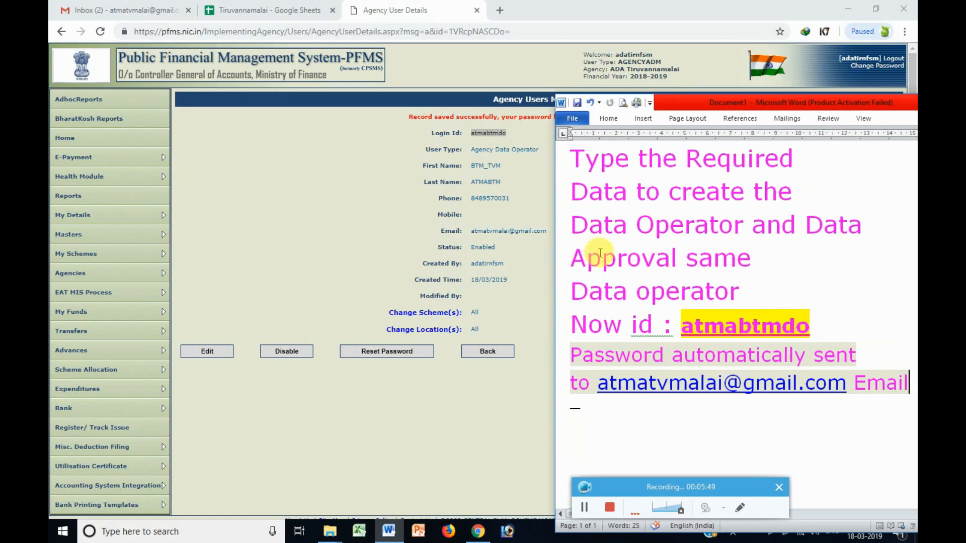
{"action": "key", "text": "ctrl+a"}
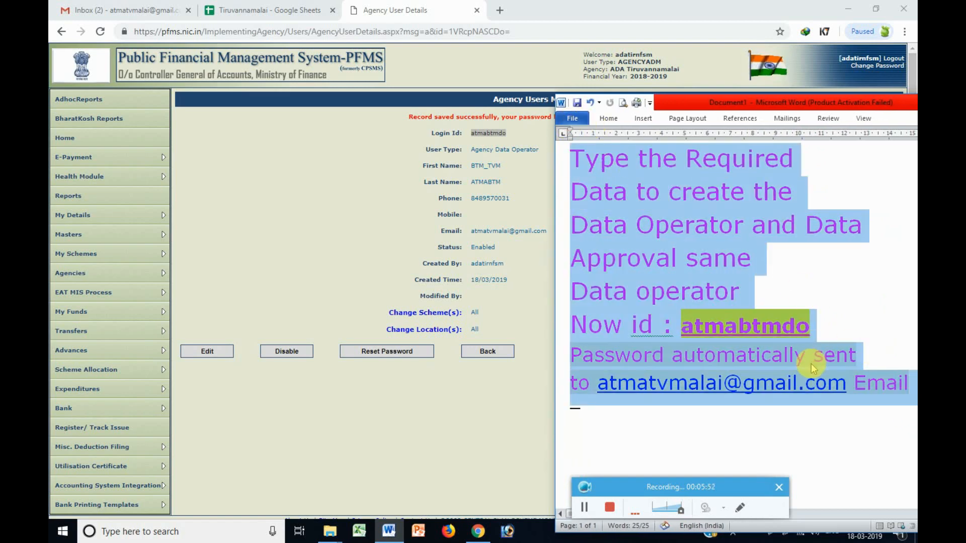
{"action": "right_click", "coordinate": [805, 382]}
{"action": "left_click", "coordinate": [847, 394]}
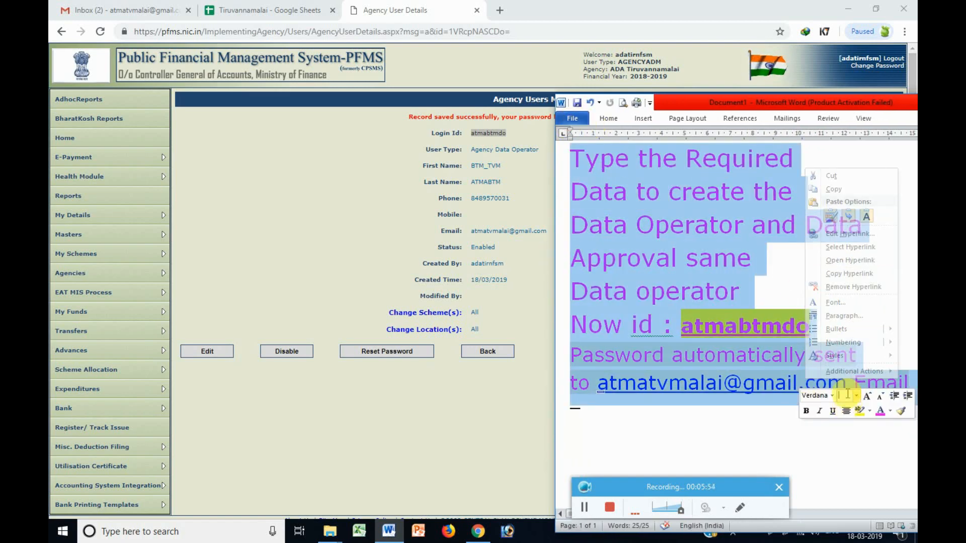
{"action": "type", "text": "20"}
{"action": "key", "text": "Return"}
{"action": "left_click", "coordinate": [853, 328]}
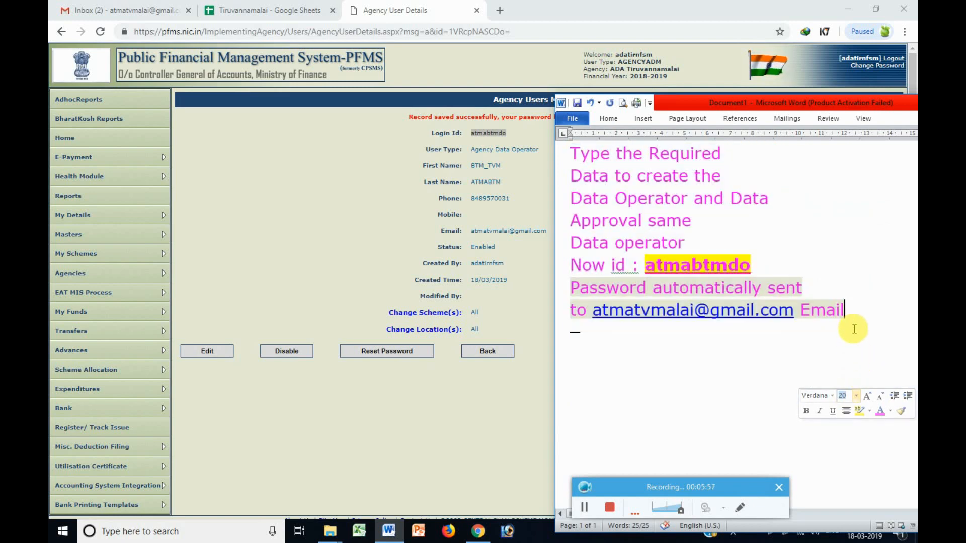
{"action": "type", "text": "account"}
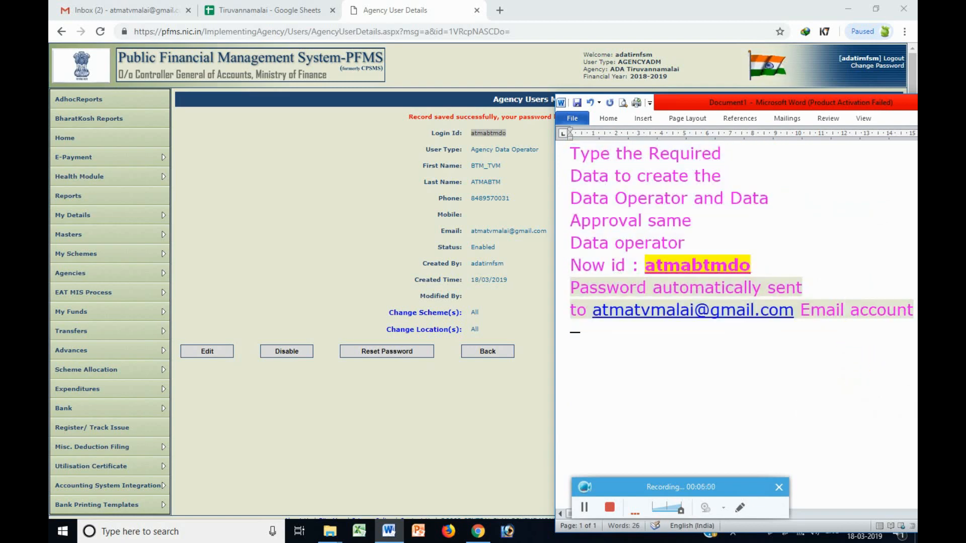
{"action": "key", "text": "Return"}
{"action": "type", "text": "Go and check"}
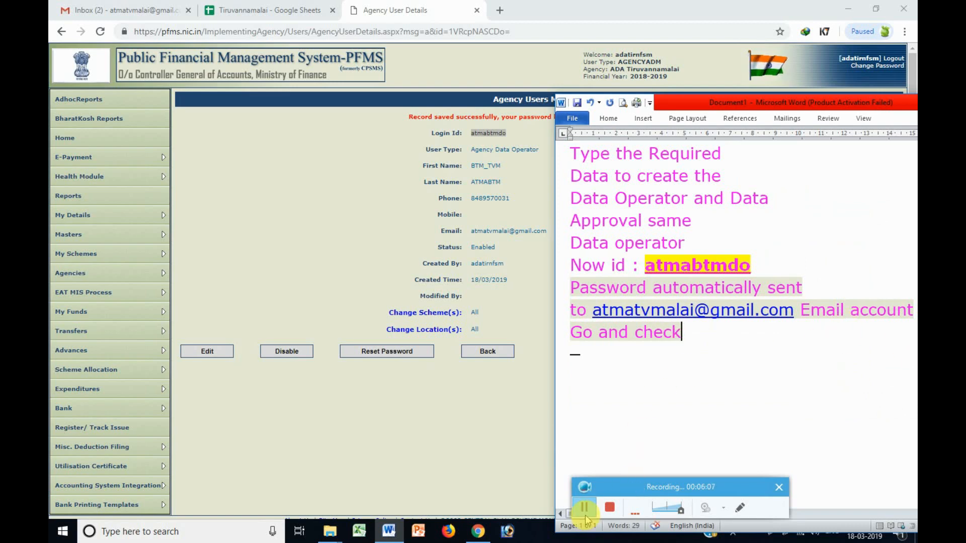
{"action": "left_click", "coordinate": [584, 507]}
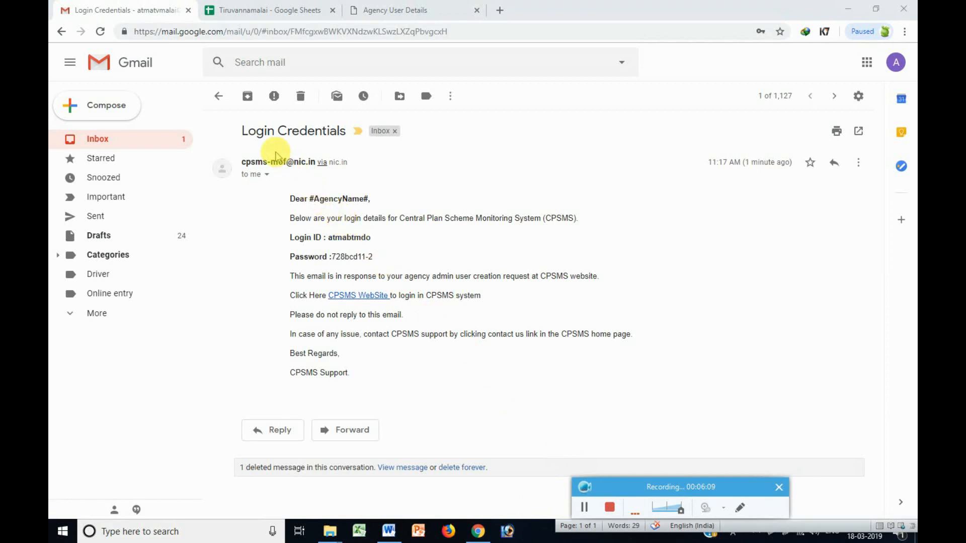
Close the Google account popup and select the Login ID and password line in the Login Credentials email.
{"action": "left_click", "coordinate": [896, 65]}
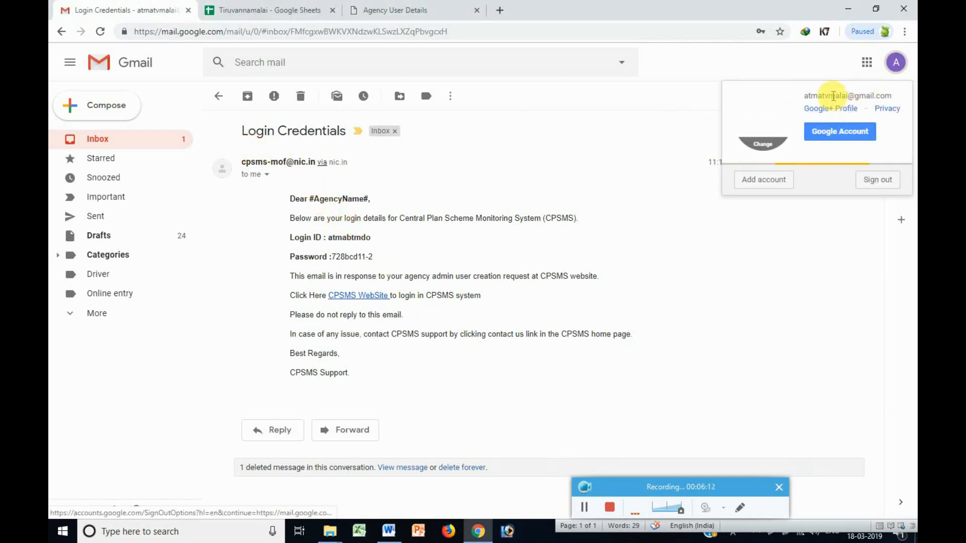
{"action": "triple_click", "coordinate": [826, 95]}
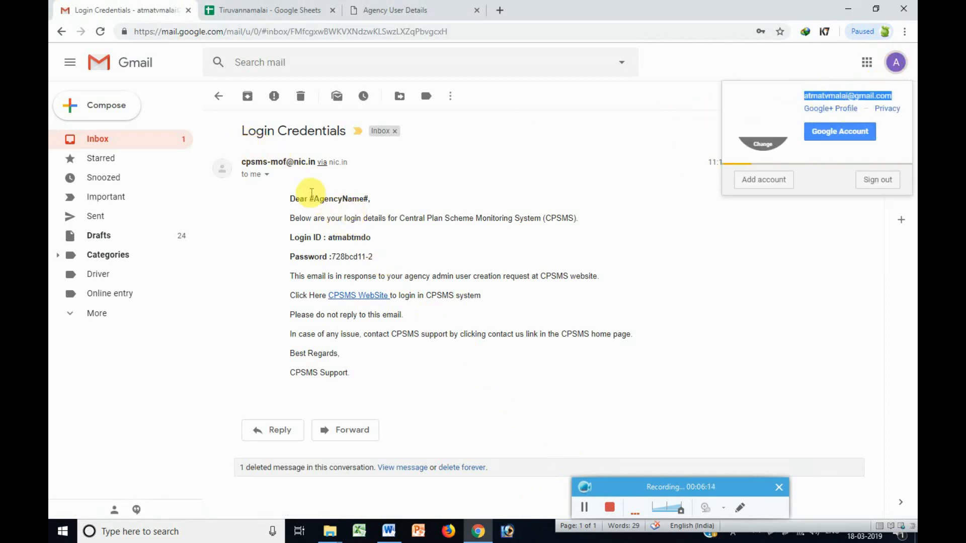
{"action": "left_click", "coordinate": [342, 237]}
{"action": "double_click", "coordinate": [342, 236]}
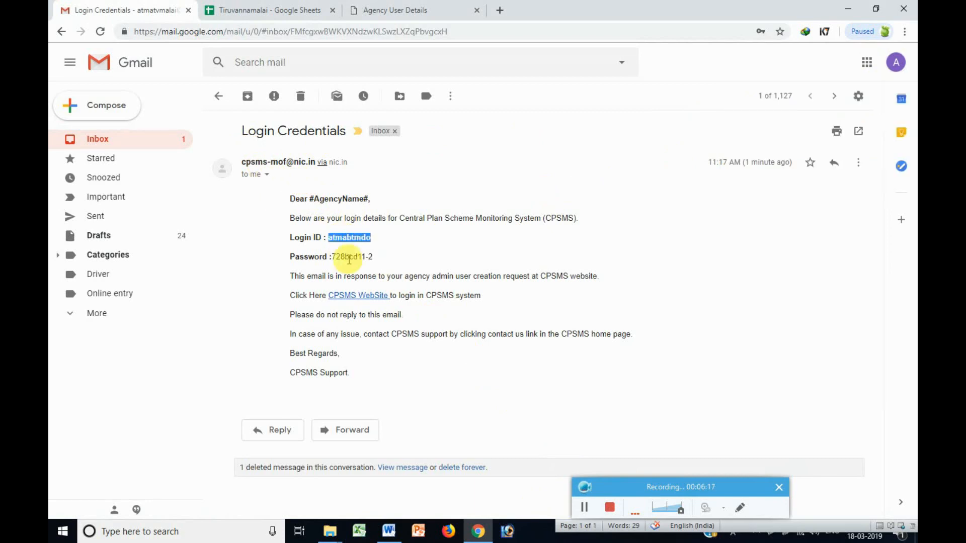
{"action": "triple_click", "coordinate": [349, 258]}
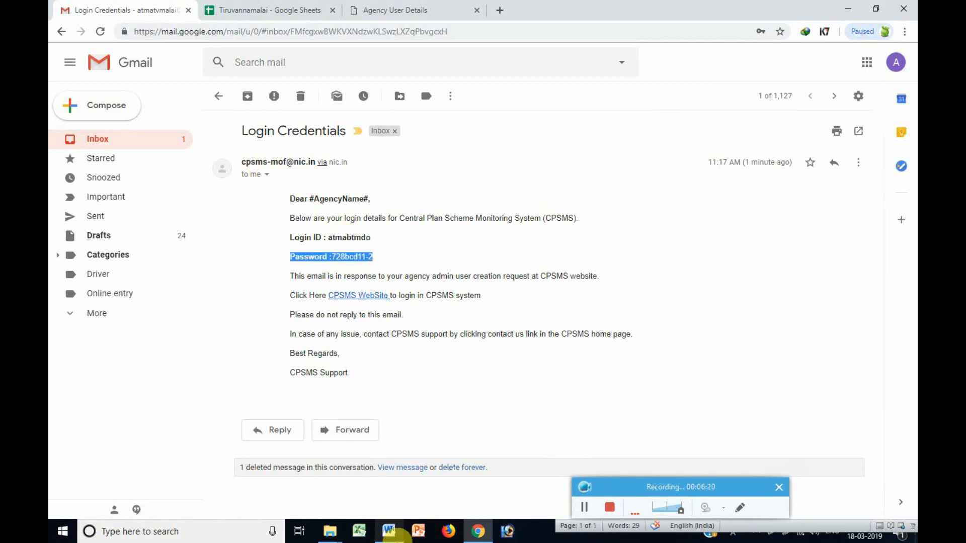
{"action": "left_click", "coordinate": [389, 531]}
Replace the Word notes with text on changing the system-generated PFMS password and logging into the Data operator account.
{"action": "left_click_drag", "start_coordinate": [686, 334], "coordinate": [553, 146]}
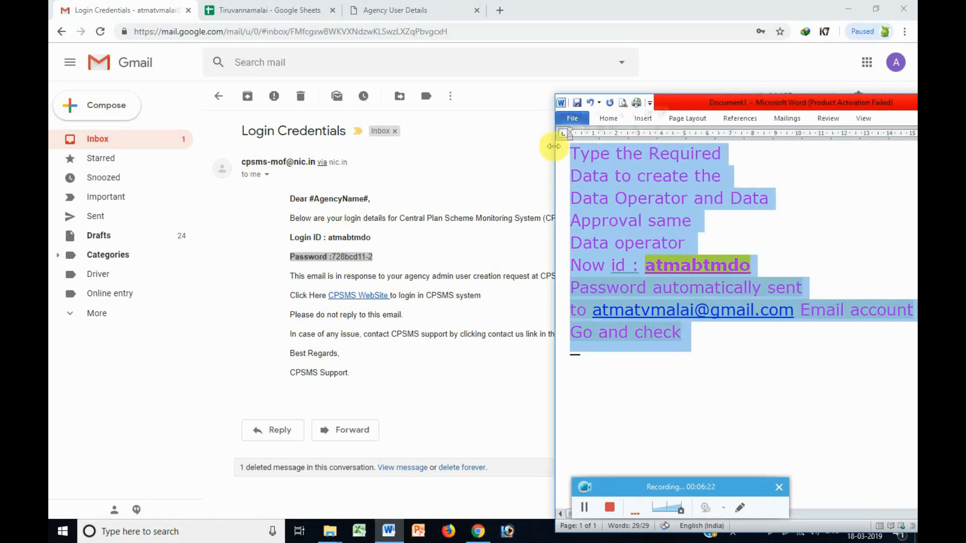
{"action": "type", "text": "Now we an"}
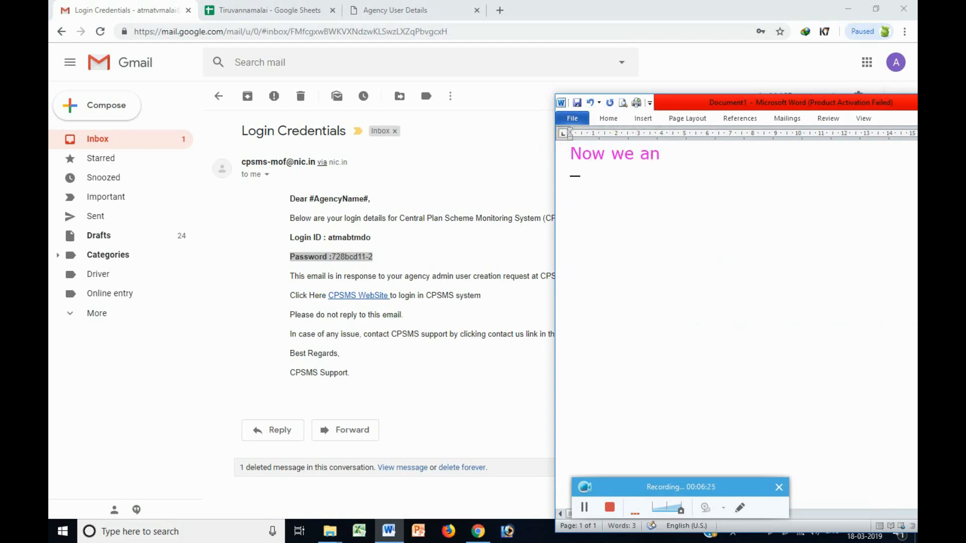
{"action": "key", "text": "BackSpace"}
{"action": "key", "text": "BackSpace"}
{"action": "type", "text": "the PFMS "}
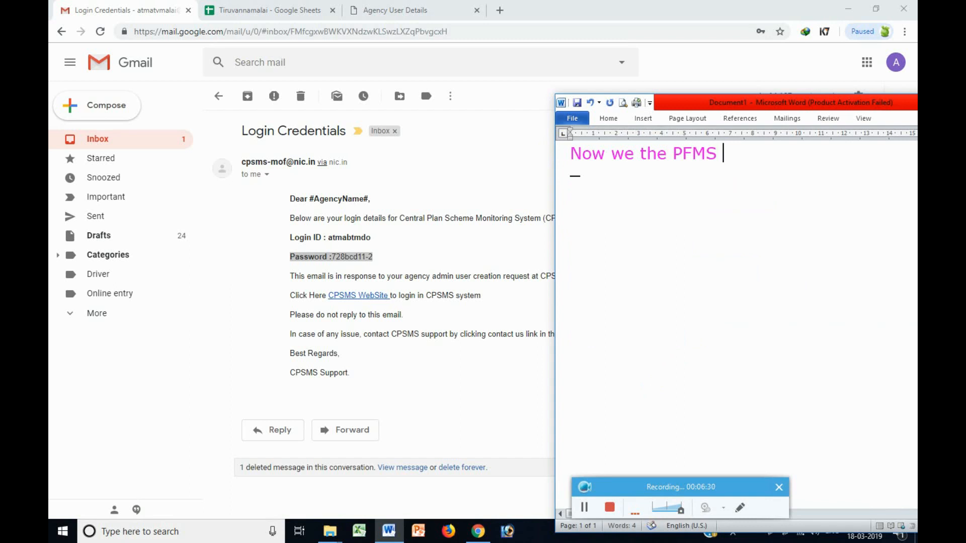
{"action": "type", "text": "password"}
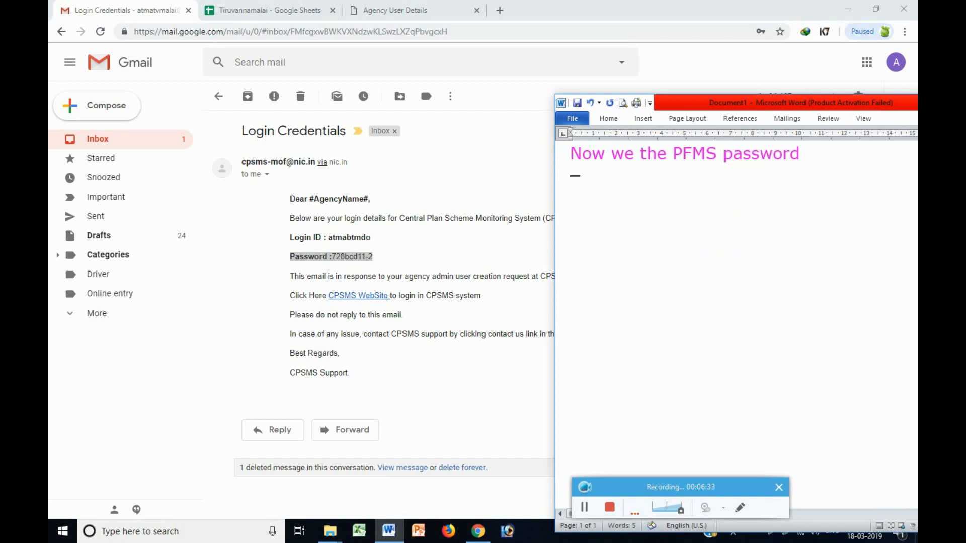
{"action": "type", "text": " recevied and "}
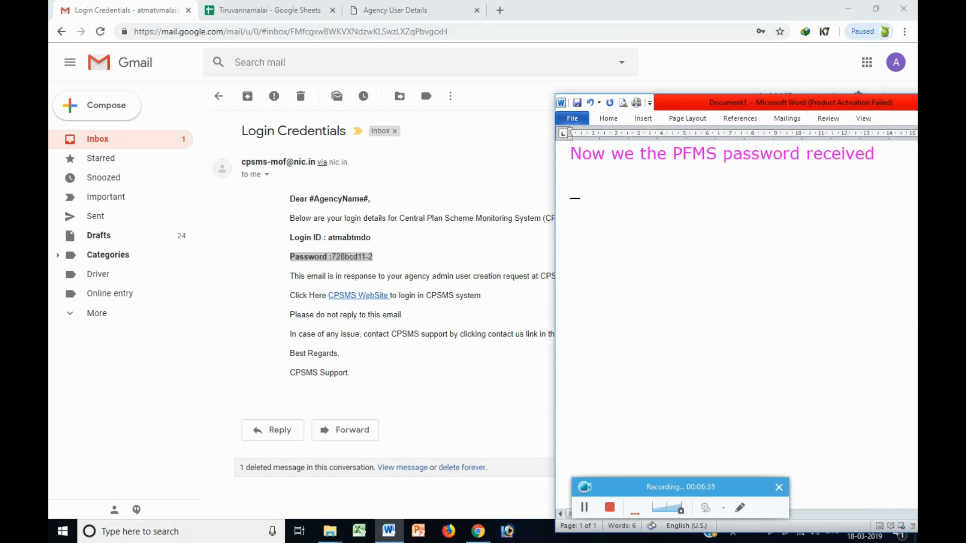
{"action": "type", "text": "thi"}
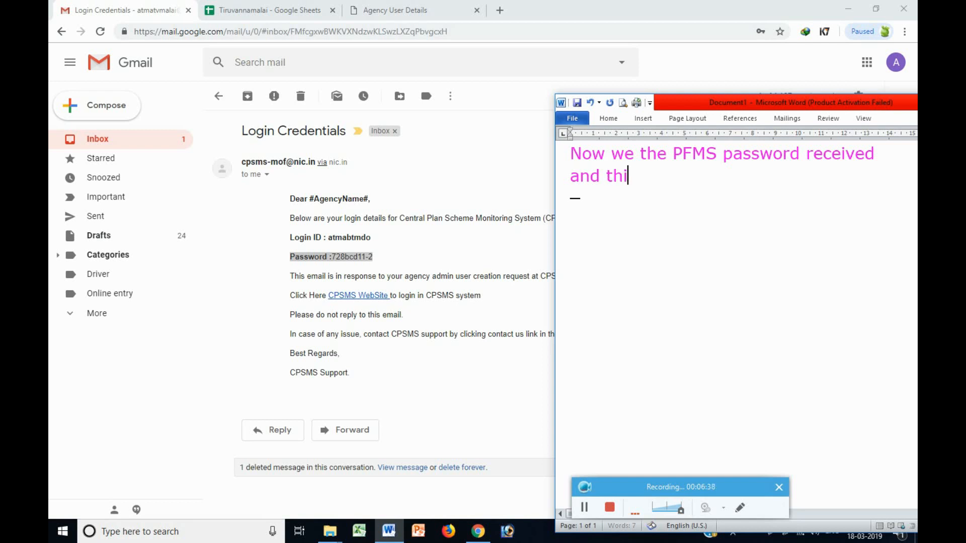
{"action": "type", "text": "s system gene"}
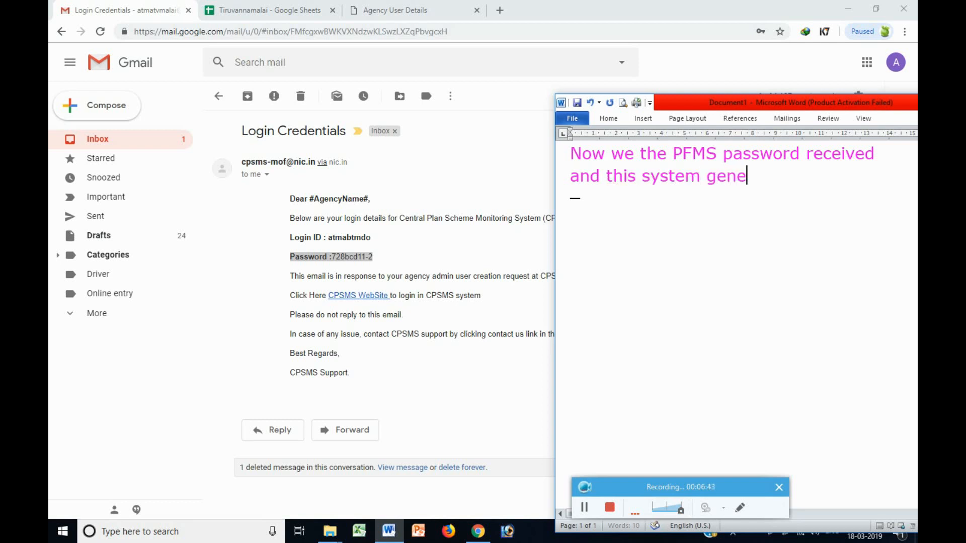
{"action": "type", "text": "rated passwo"}
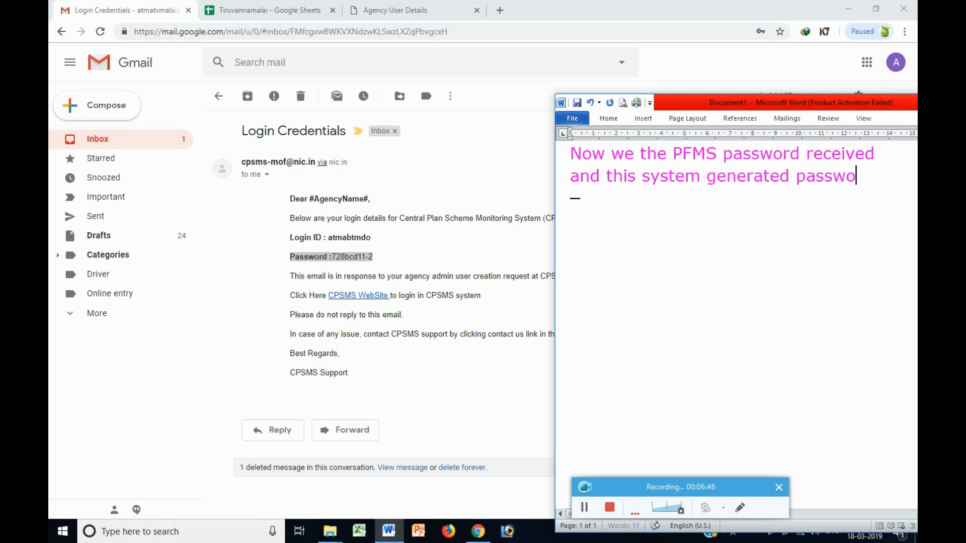
{"action": "type", "text": "rd we have"}
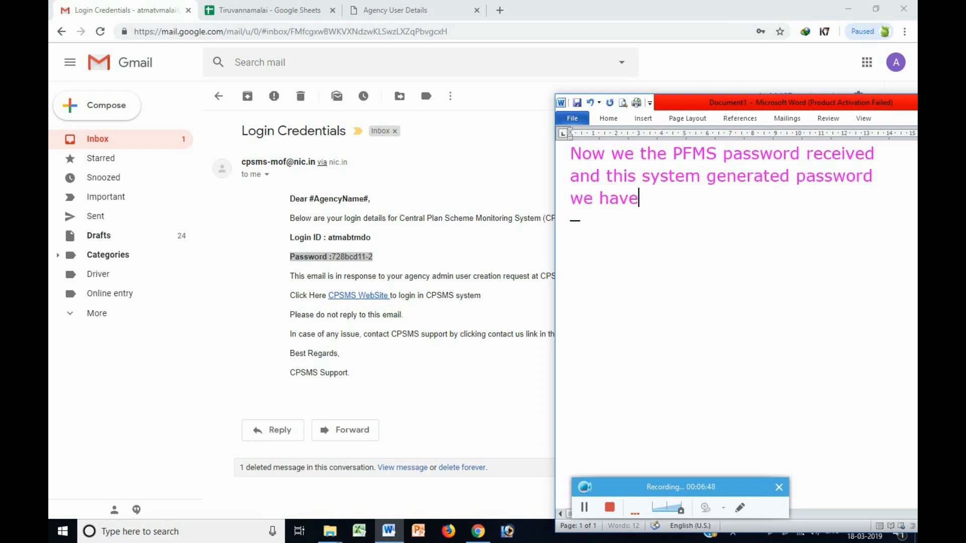
{"action": "type", "text": " change t"}
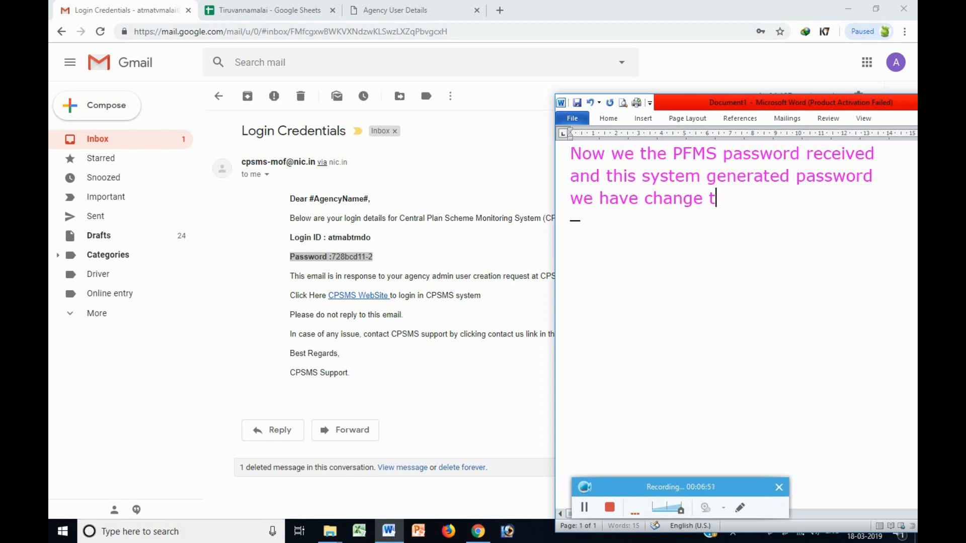
{"action": "type", "text": "his password"}
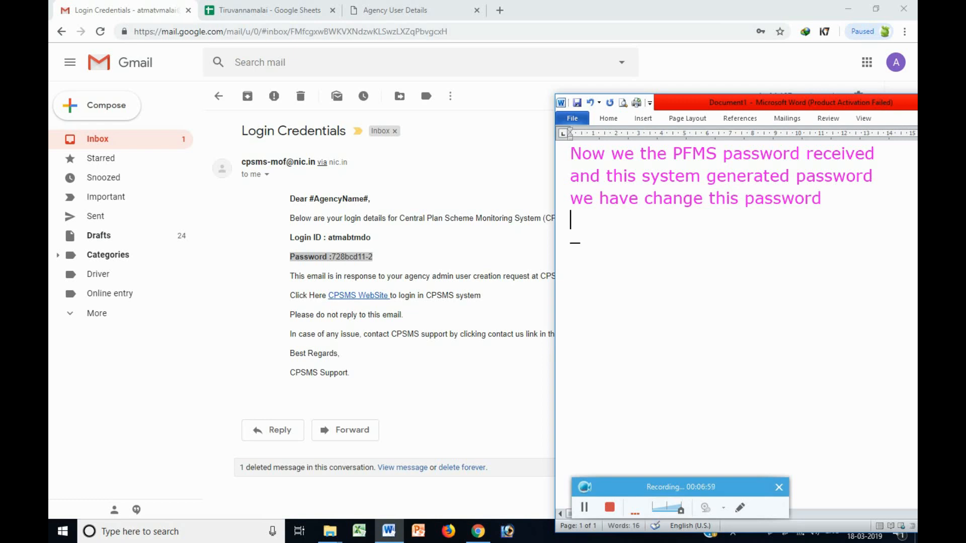
{"action": "type", "text": "login time"}
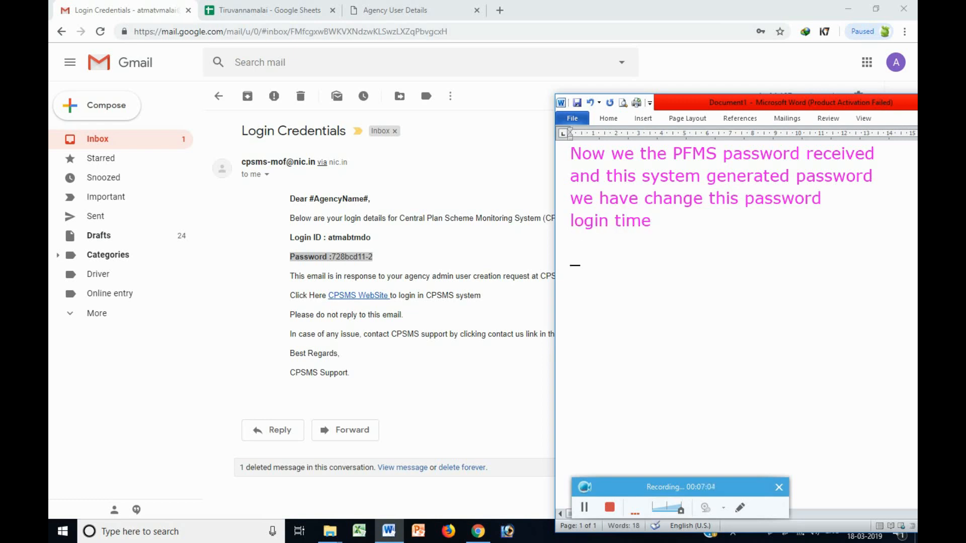
{"action": "type", "text": "n"}
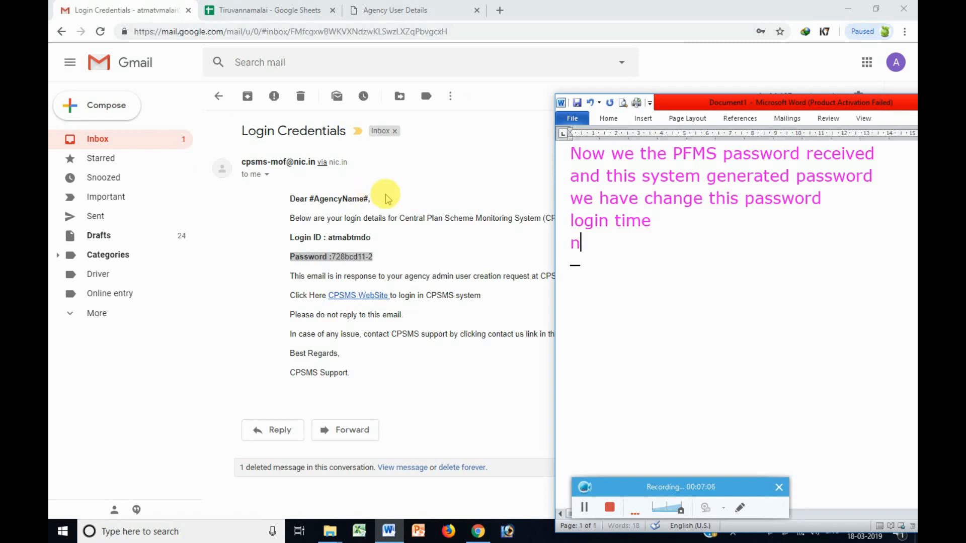
{"action": "type", "text": "ow we have"}
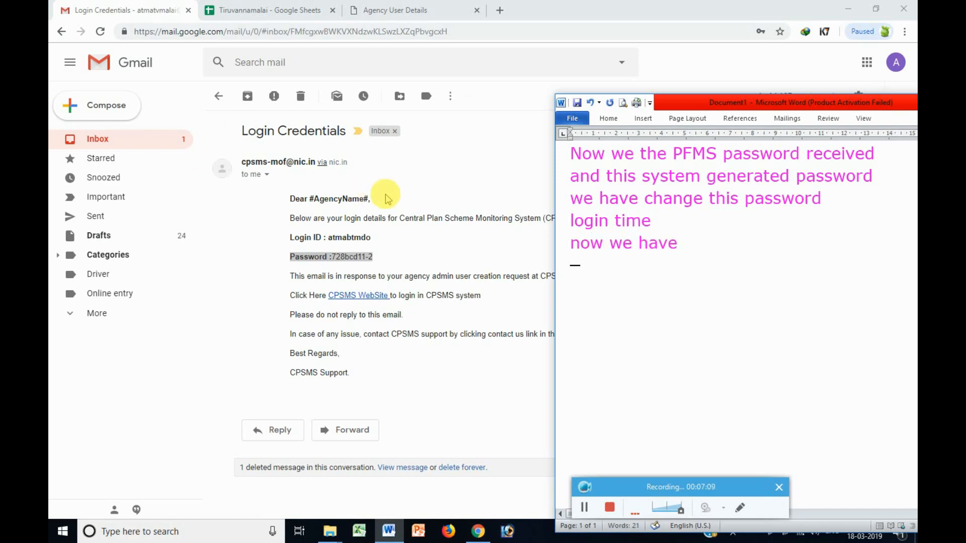
{"action": "type", "text": "login the Da"}
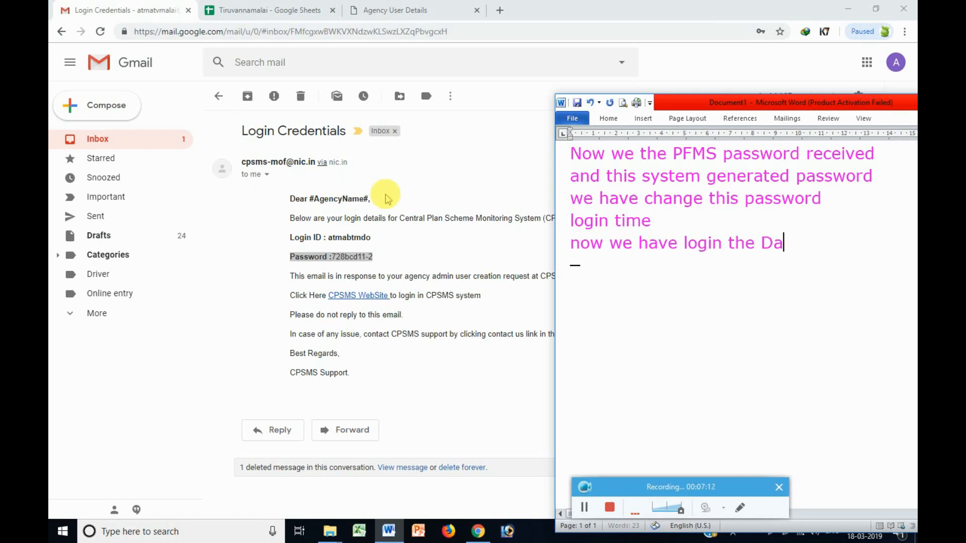
{"action": "type", "text": "ta operato"}
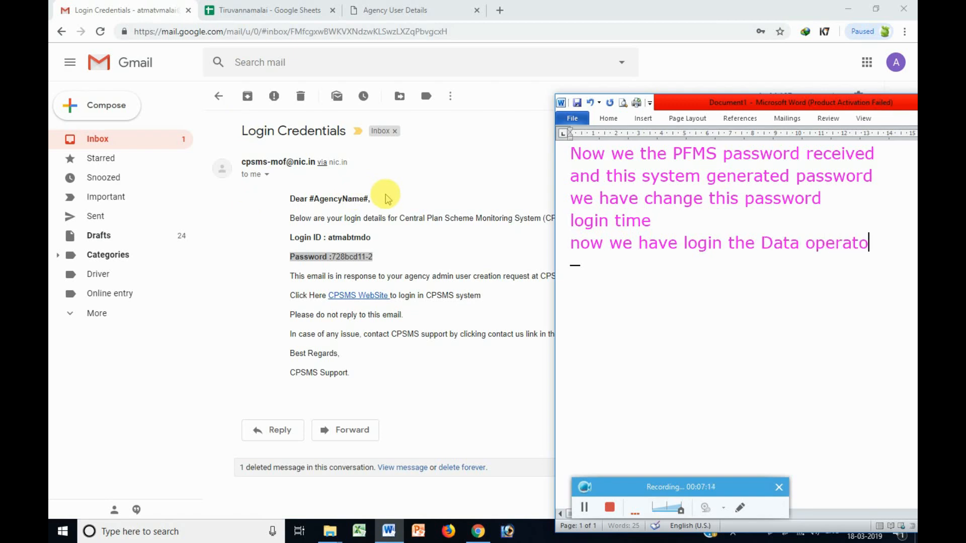
{"action": "type", "text": "r Account"}
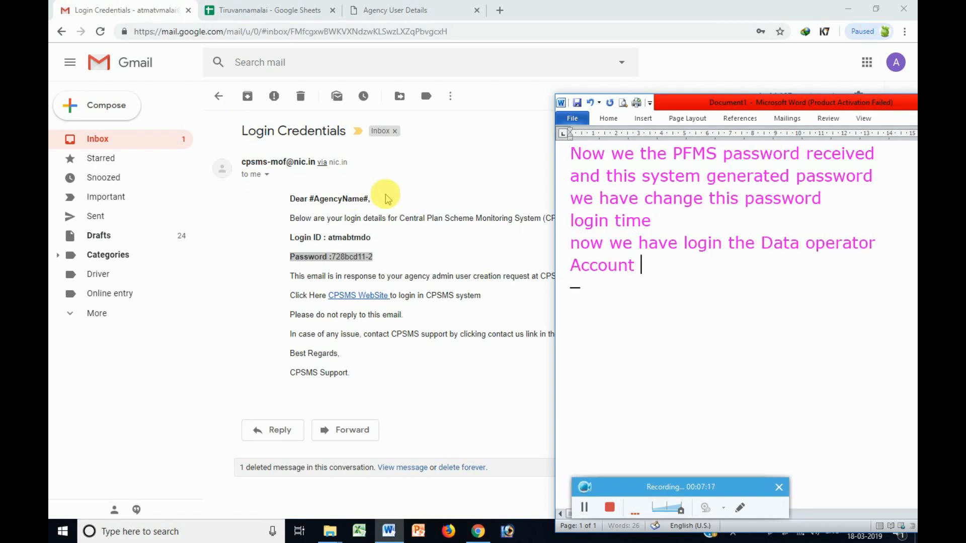
{"action": "left_click_drag", "start_coordinate": [638, 263], "coordinate": [567, 243]}
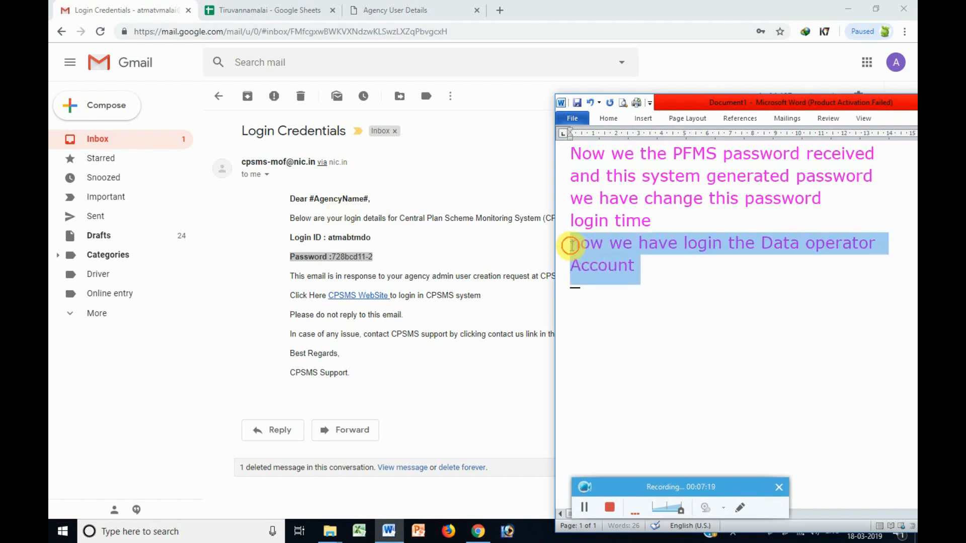
{"action": "left_click", "coordinate": [694, 272]}
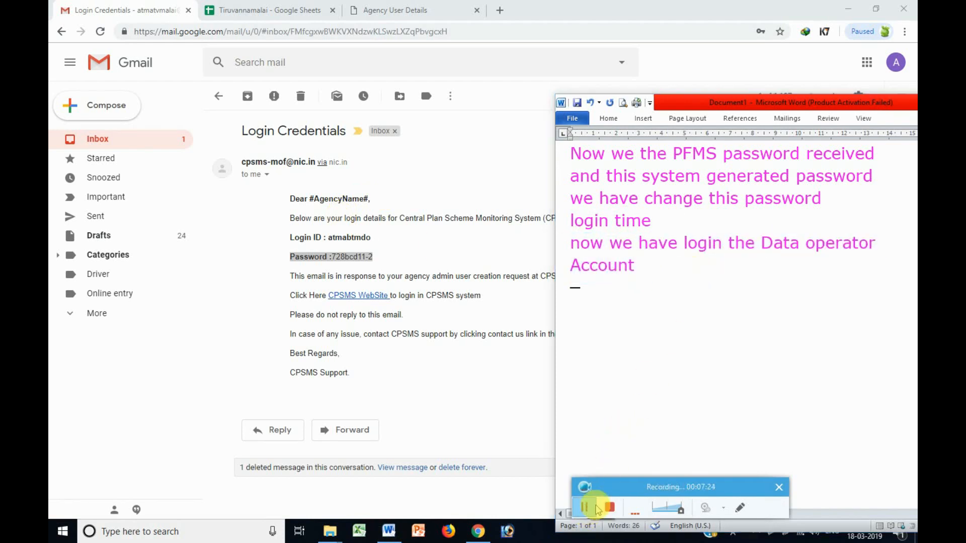
{"action": "left_click", "coordinate": [418, 10]}
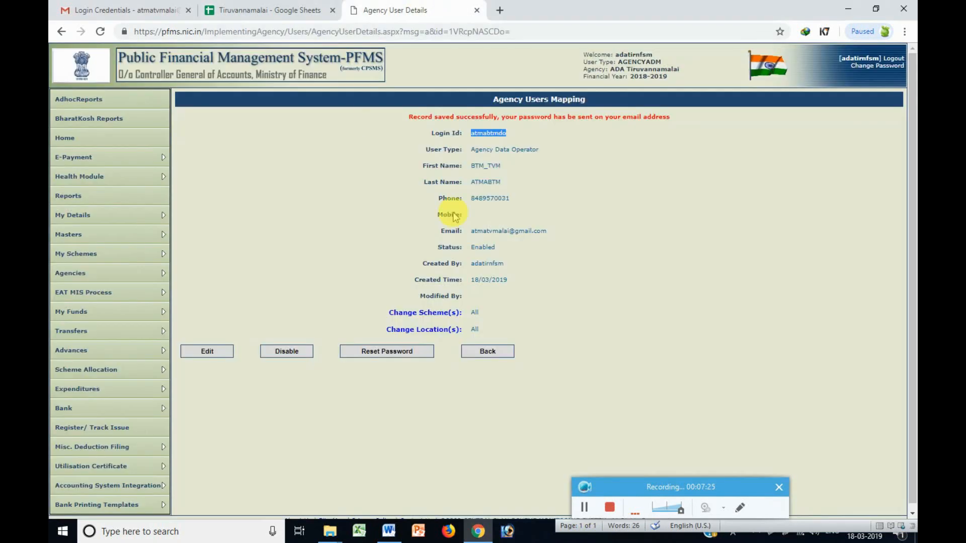
Log out of the PFMS agency admin account and find the emailed Data operator login ID and password.
{"action": "left_click", "coordinate": [893, 58]}
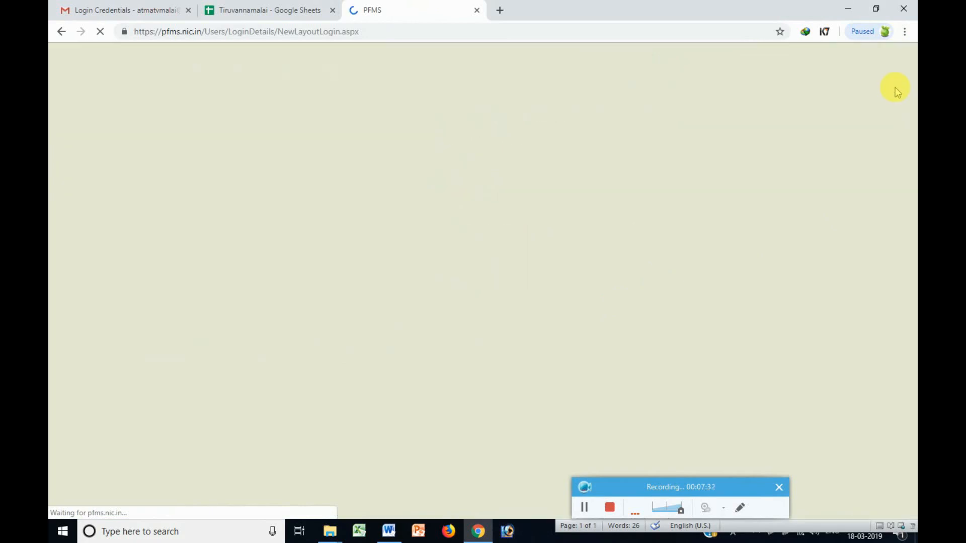
{"action": "left_click", "coordinate": [151, 9]}
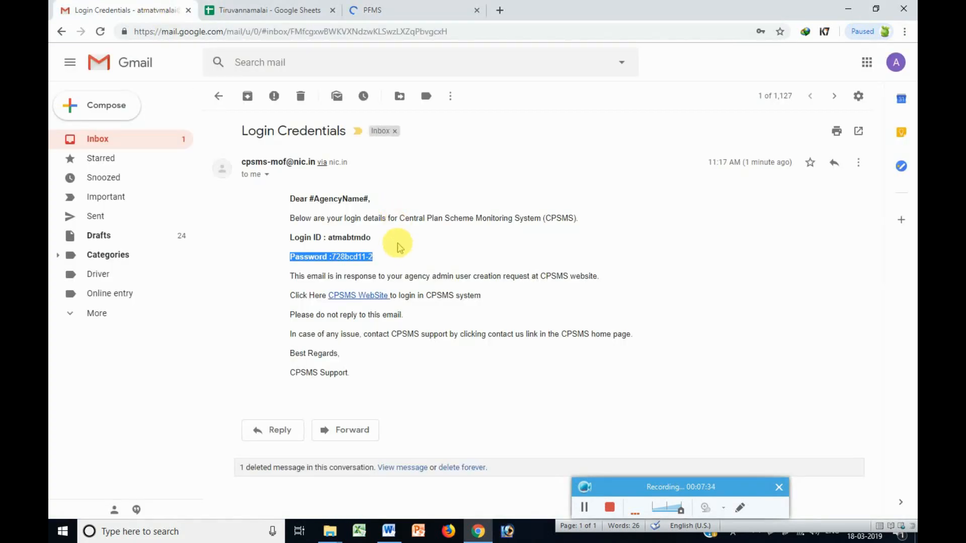
{"action": "double_click", "coordinate": [340, 238]}
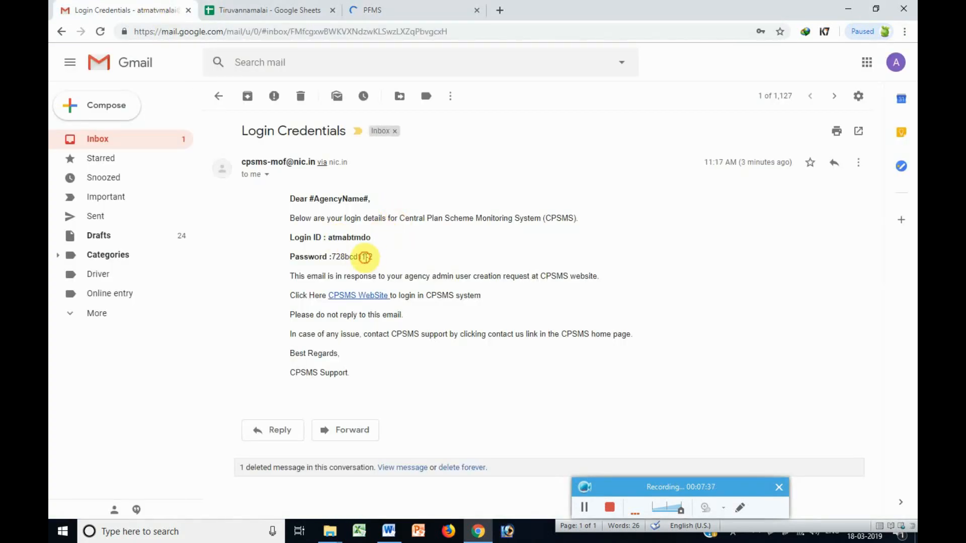
{"action": "triple_click", "coordinate": [363, 257]}
Check the PFMS login page, reselect the emailed login ID, and select all the Word note text.
{"action": "left_click", "coordinate": [421, 5]}
{"action": "left_click", "coordinate": [585, 509]}
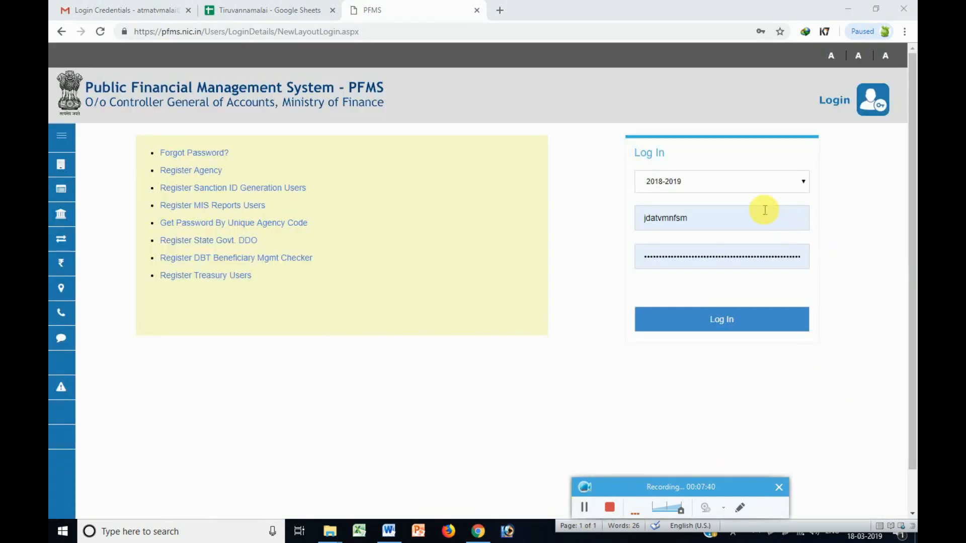
{"action": "left_click", "coordinate": [82, 7]}
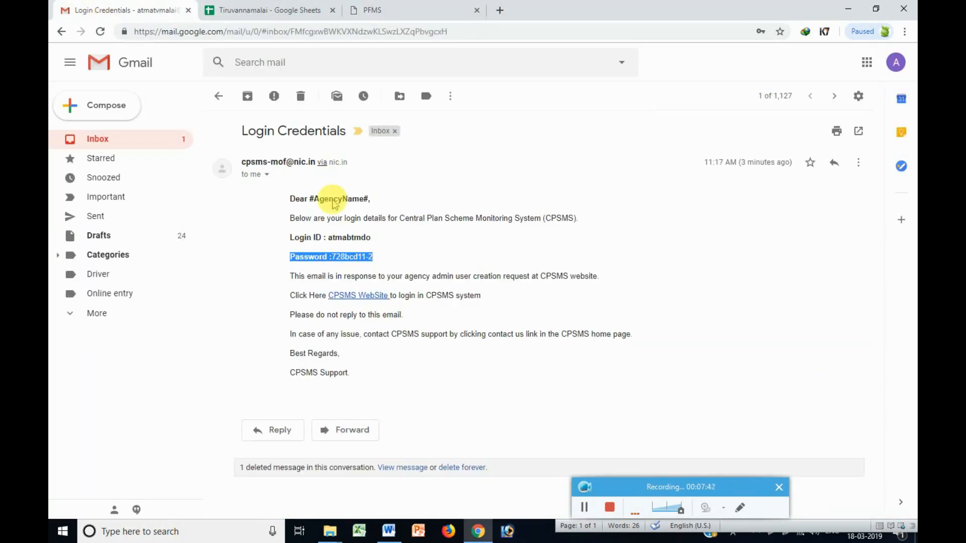
{"action": "left_click_drag", "start_coordinate": [372, 238], "coordinate": [327, 238]}
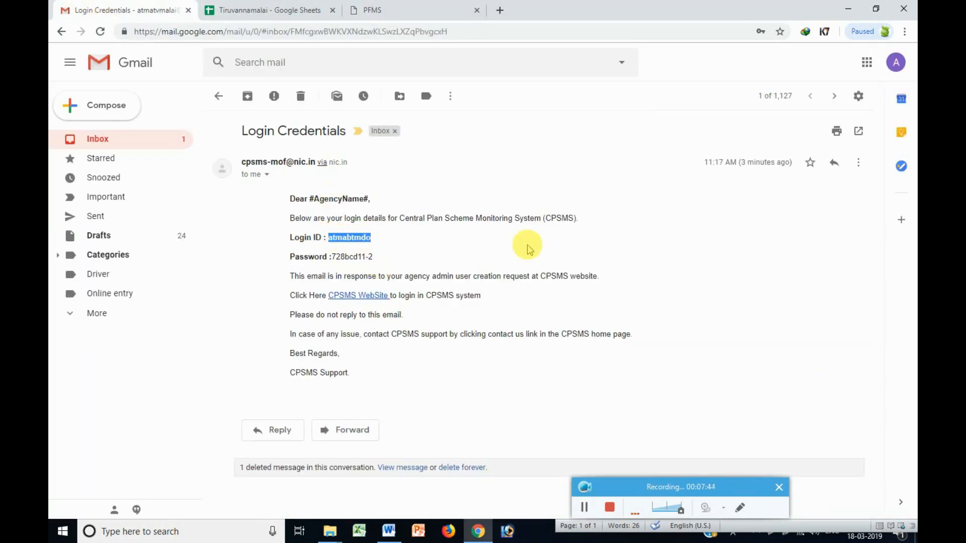
{"action": "left_click", "coordinate": [389, 531]}
{"action": "key", "text": "ctrl+a"}
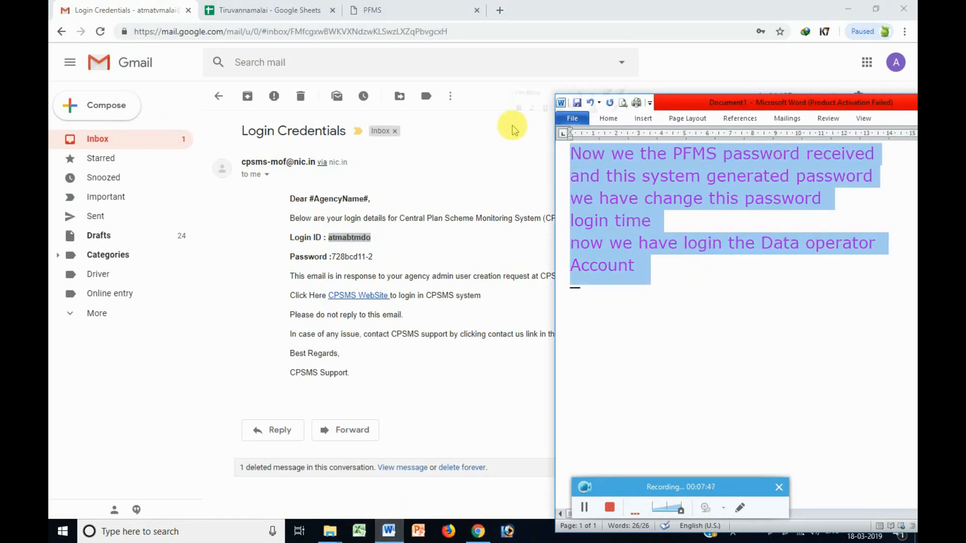
Type 'Now i login the Tiruvannamalai' and 'Block data operator Account' in the Word notes.
{"action": "type", "text": "Now i logi"}
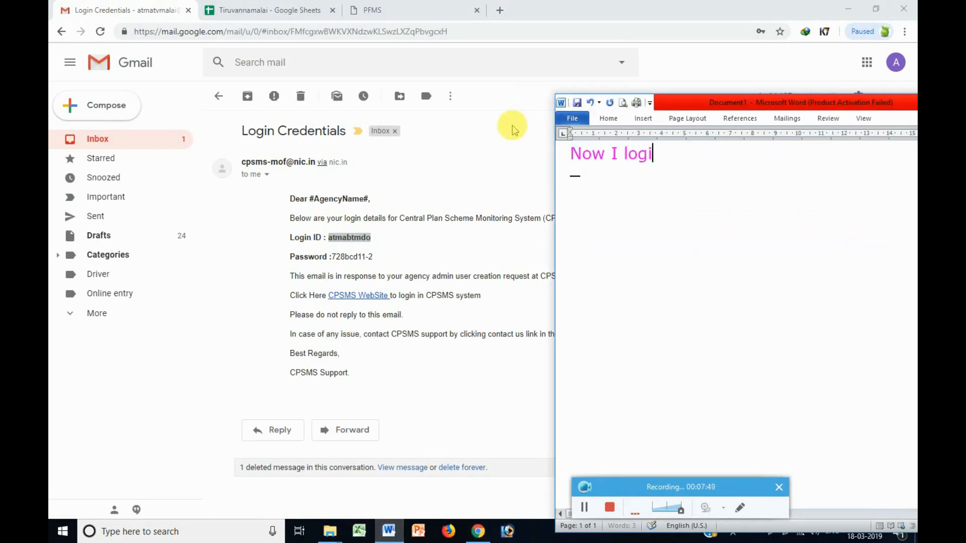
{"action": "type", "text": "n the Tiruv"}
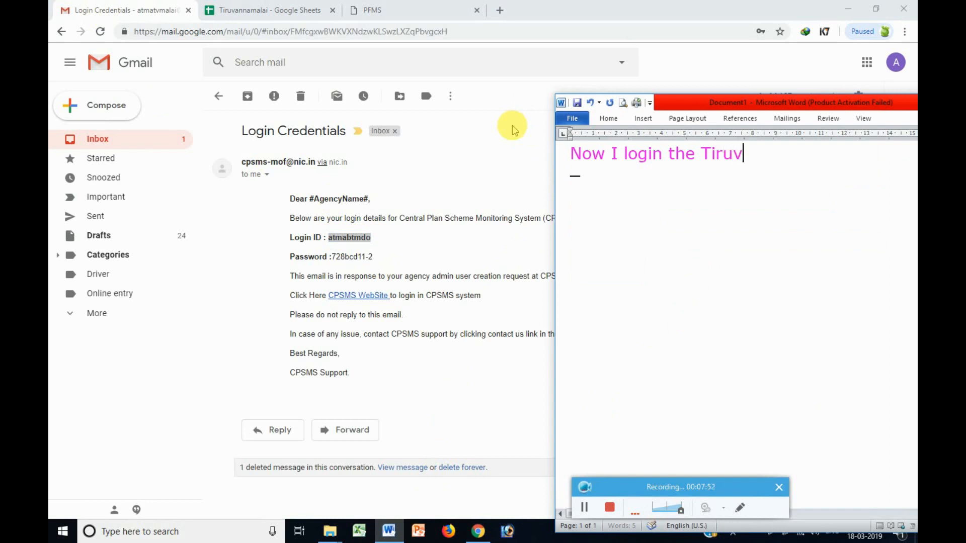
{"action": "type", "text": "annamalai"}
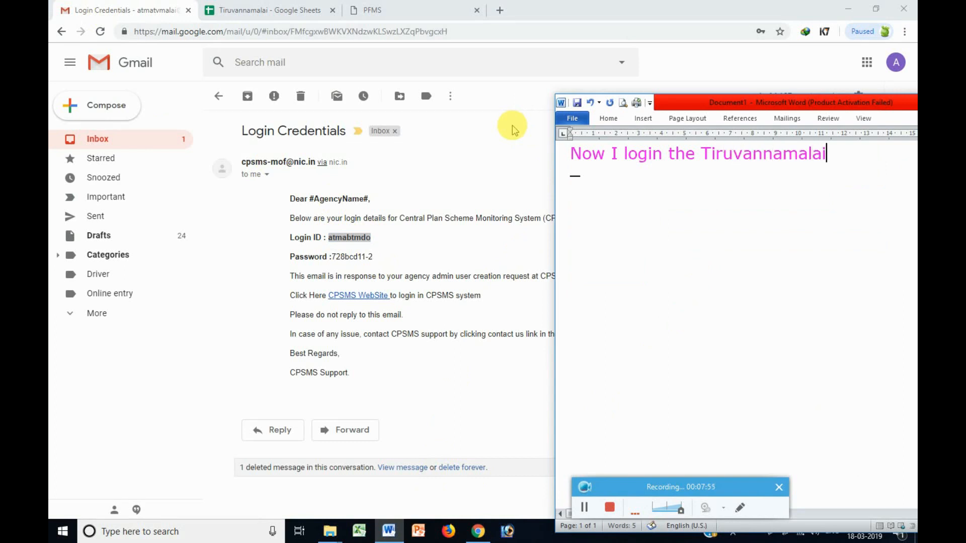
{"action": "key", "text": "Return"}
{"action": "type", "text": "loc"}
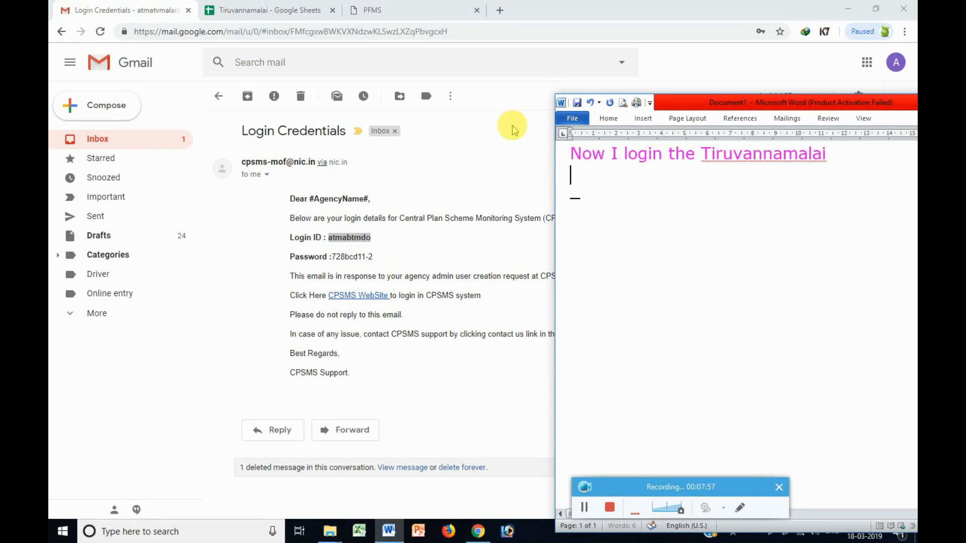
{"action": "type", "text": "Block da"}
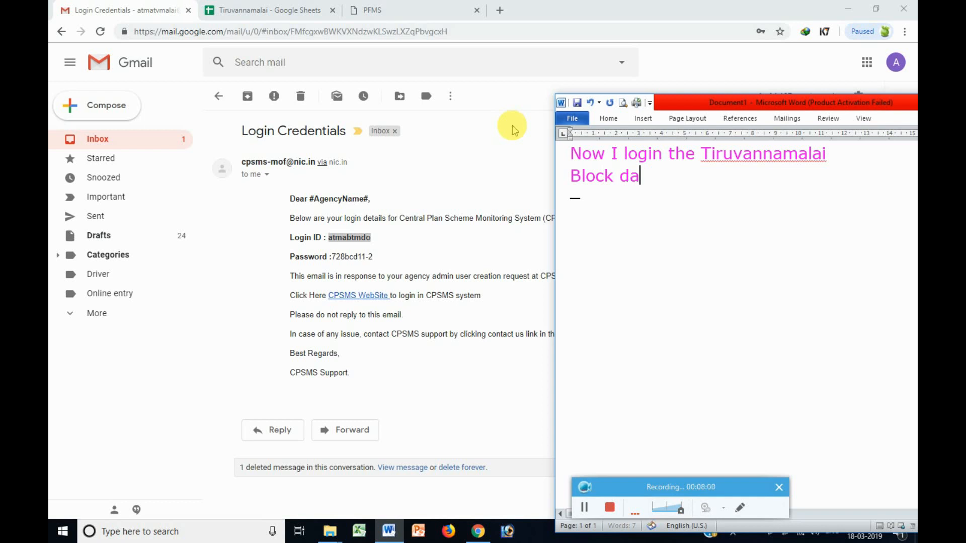
{"action": "type", "text": "ta oper"}
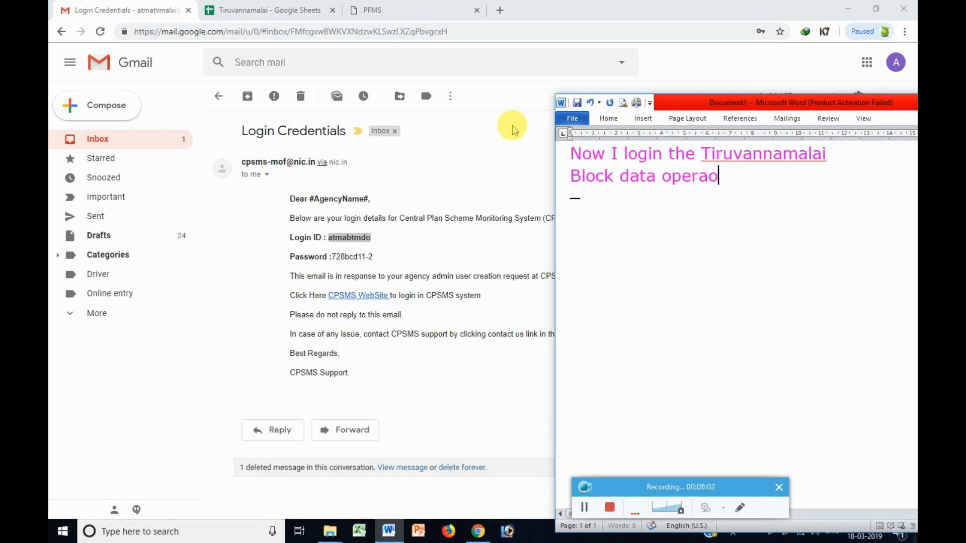
{"action": "type", "text": "a"}
{"action": "key", "text": "BackSpace"}
{"action": "type", "text": "taoAccount"}
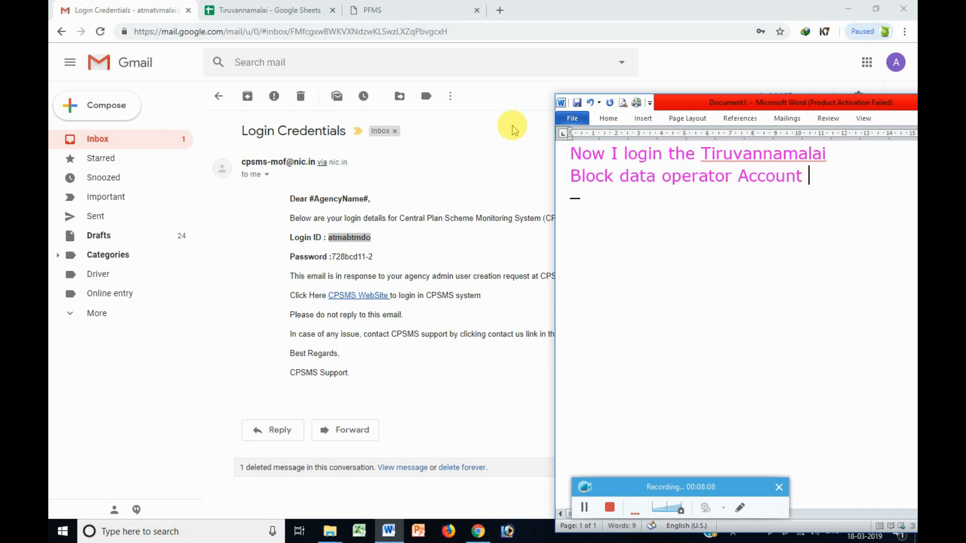
Highlight the account line, then select the login ID in the credentials email.
{"action": "left_click_drag", "start_coordinate": [823, 177], "coordinate": [711, 155]}
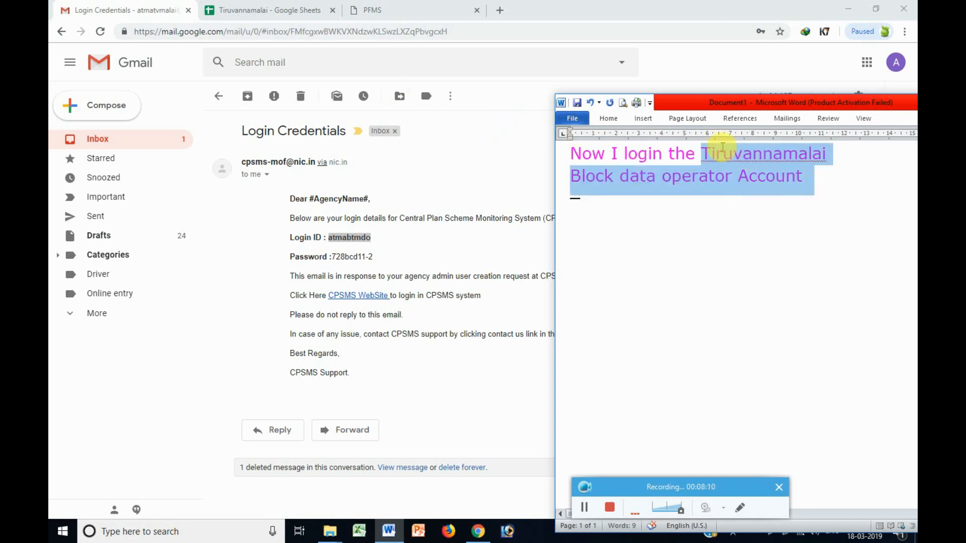
{"action": "left_click", "coordinate": [461, 267]}
{"action": "double_click", "coordinate": [352, 237]}
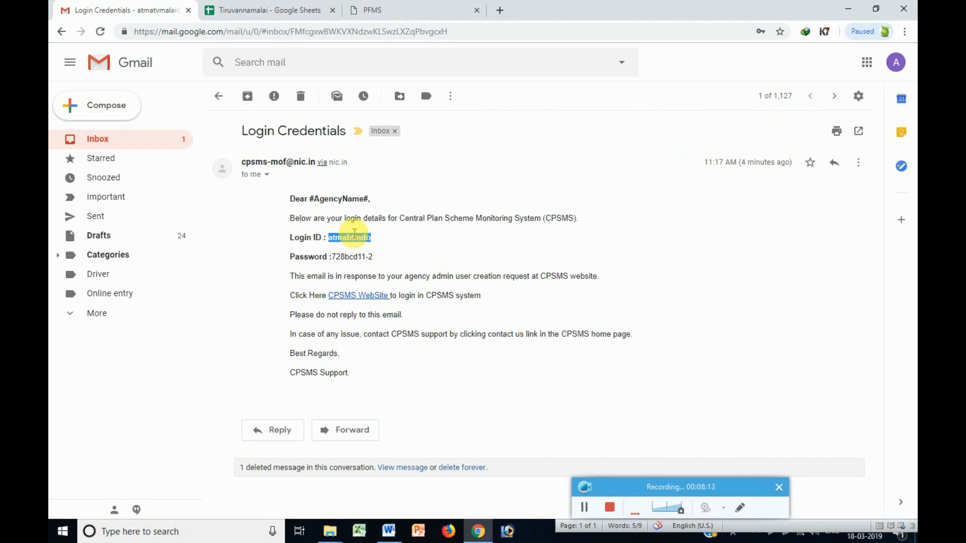
Copy the emailed login ID into the PFMS login ID field.
{"action": "key", "text": "ctrl+c"}
{"action": "left_click", "coordinate": [423, 9]}
{"action": "double_click", "coordinate": [711, 227]}
{"action": "key", "text": "ctrl+v"}
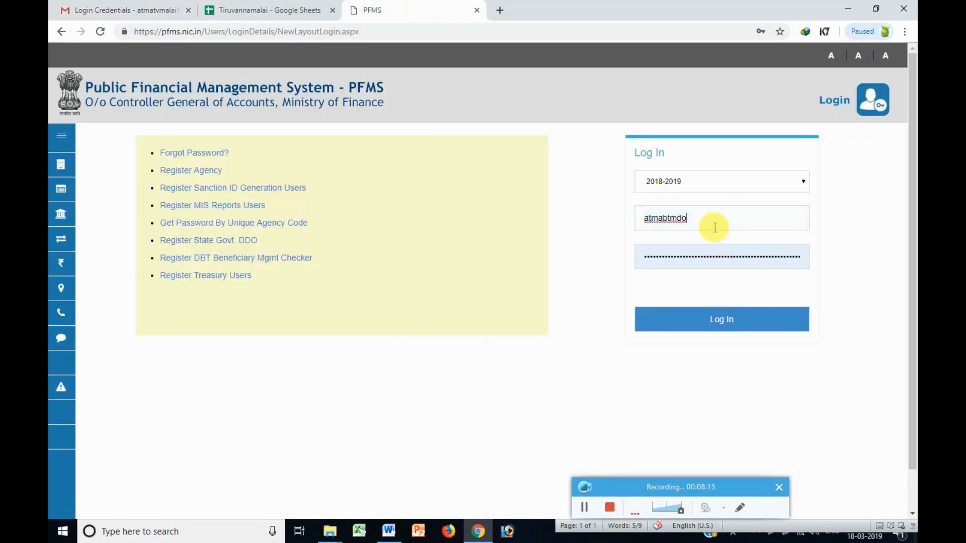
Copy the emailed password into the PFMS password field and log in.
{"action": "left_click", "coordinate": [121, 10]}
{"action": "left_click_drag", "start_coordinate": [373, 257], "coordinate": [332, 254]}
{"action": "key", "text": "ctrl+c"}
{"action": "left_click", "coordinate": [400, 8]}
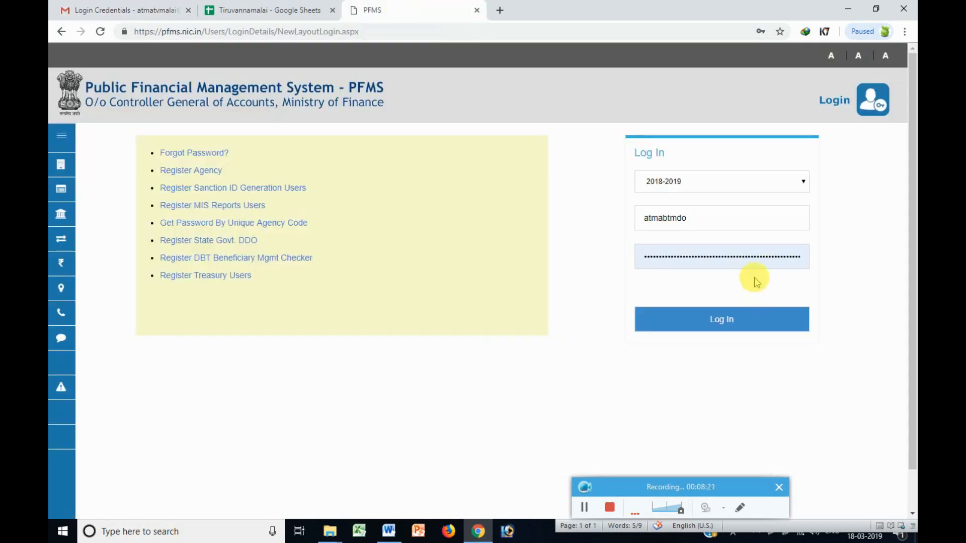
{"action": "double_click", "coordinate": [748, 262]}
{"action": "key", "text": "ctrl+v"}
{"action": "left_click", "coordinate": [720, 315]}
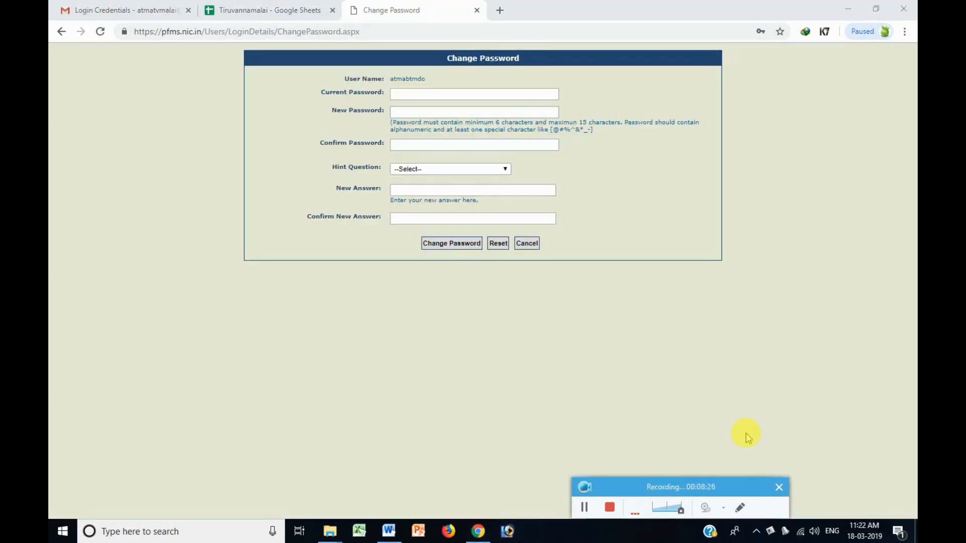
Add the line 'after login successfully we have to reset the password' below the Account note.
{"action": "left_click", "coordinate": [388, 531]}
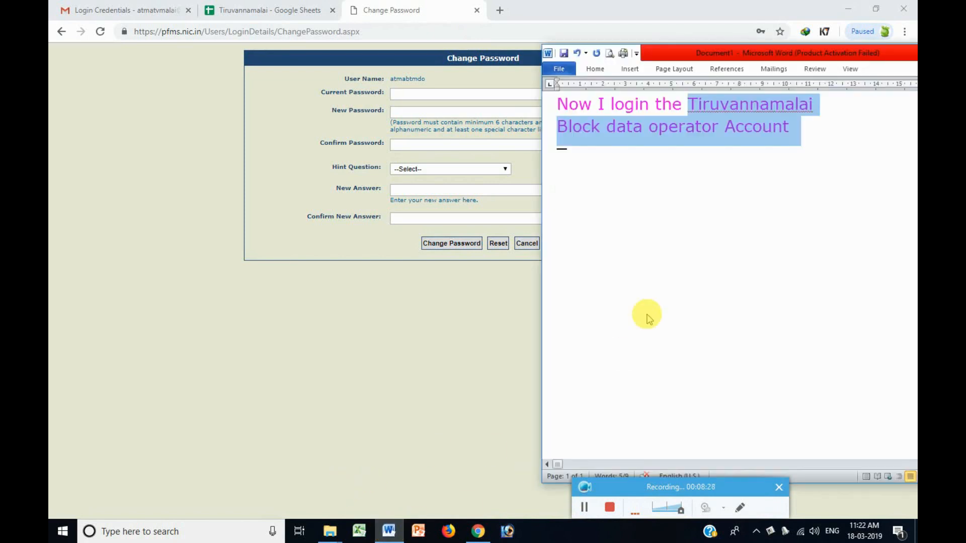
{"action": "left_click", "coordinate": [803, 135]}
{"action": "key", "text": "Return"}
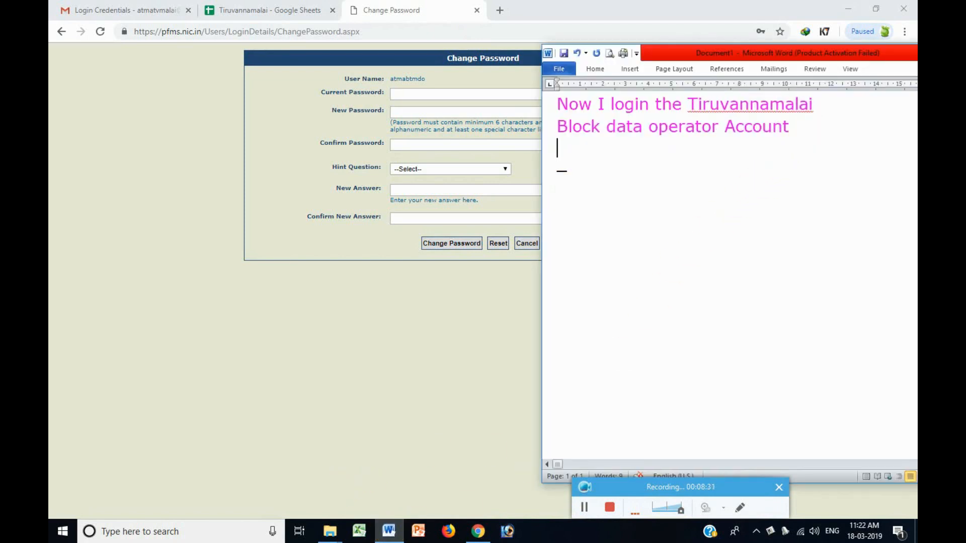
{"action": "type", "text": "after l"}
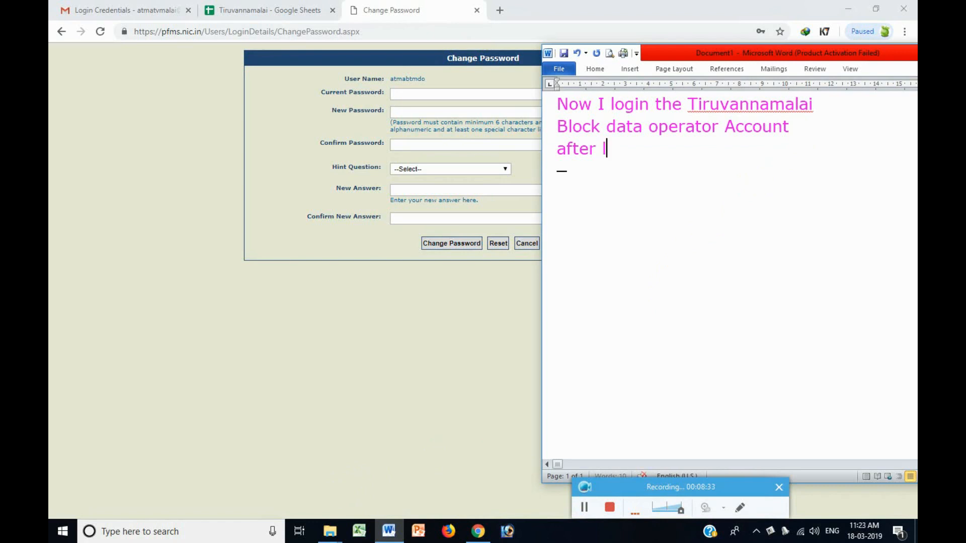
{"action": "type", "text": "ogin successfully"}
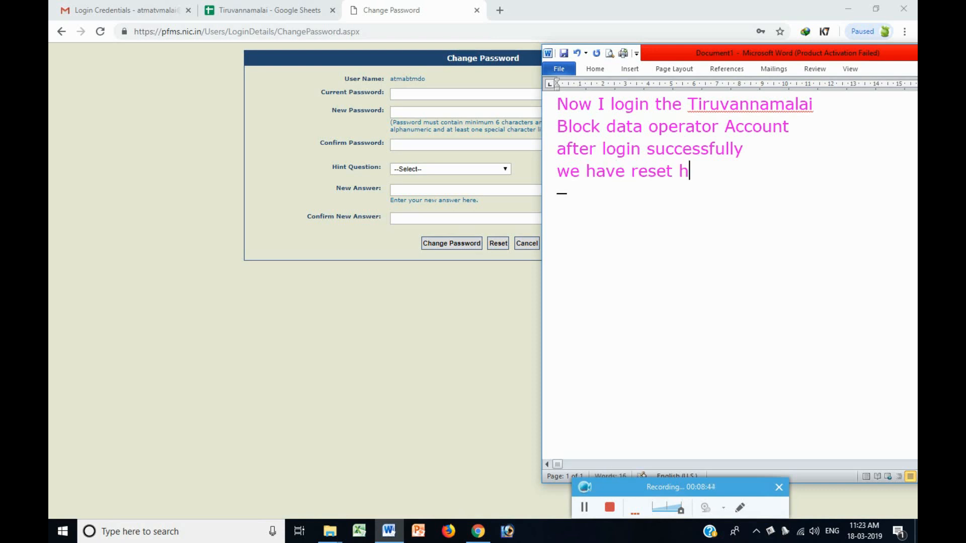
{"action": "type", "text": "the password"}
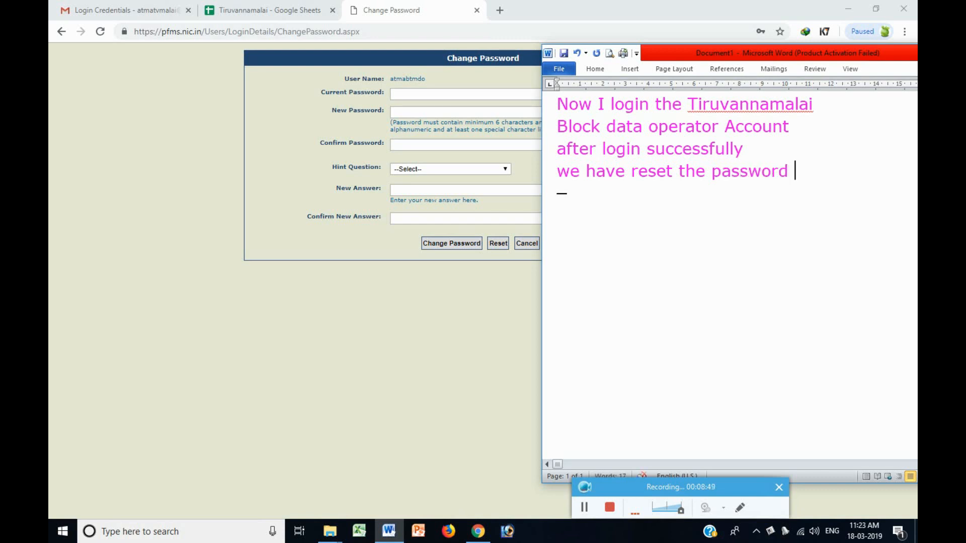
{"action": "left_click", "coordinate": [634, 171]}
{"action": "type", "text": "to"}
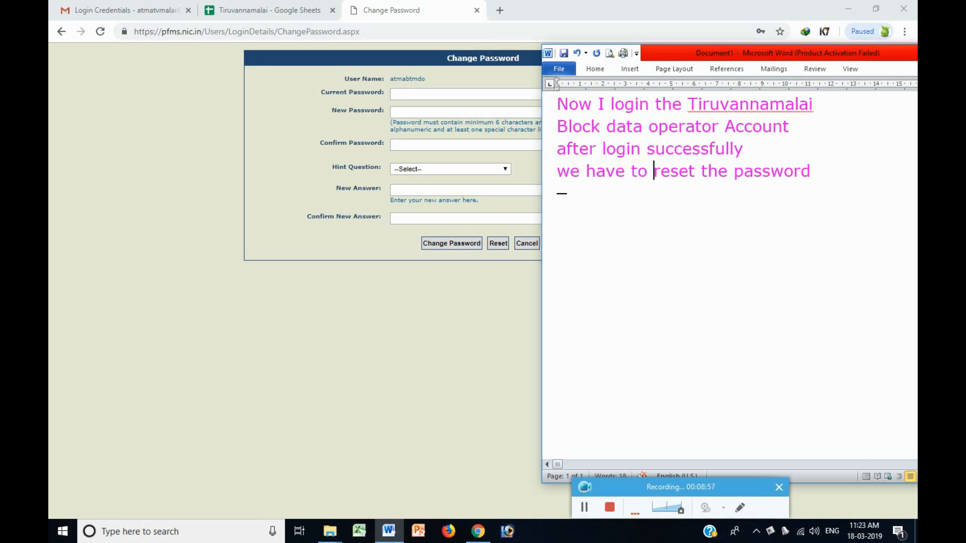
{"action": "left_click", "coordinate": [442, 94]}
Paste the emailed password into the Current Password field.
{"action": "left_click", "coordinate": [125, 10]}
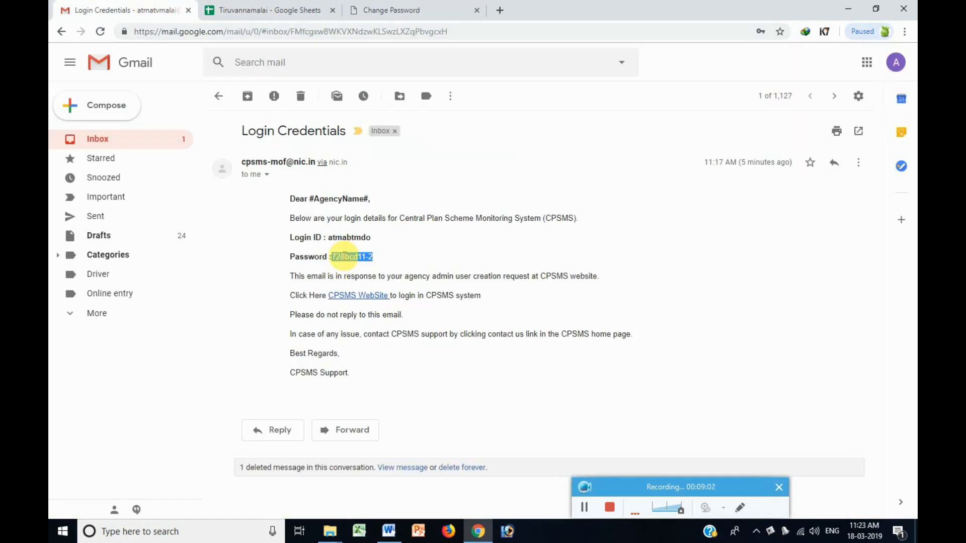
{"action": "triple_click", "coordinate": [344, 256]}
{"action": "left_click_drag", "start_coordinate": [374, 257], "coordinate": [330, 256]}
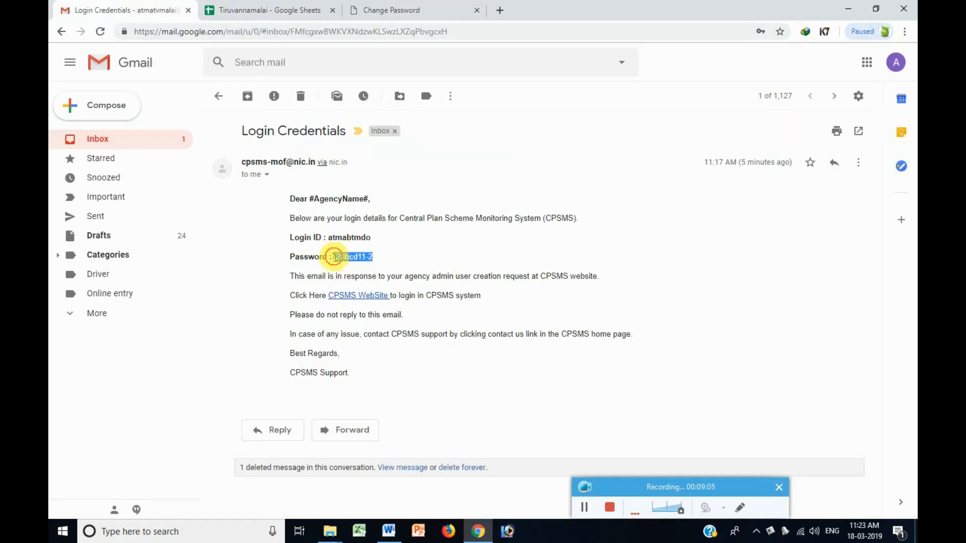
{"action": "key", "text": "ctrl+c"}
{"action": "left_click", "coordinate": [392, 10]}
{"action": "left_click", "coordinate": [421, 93]}
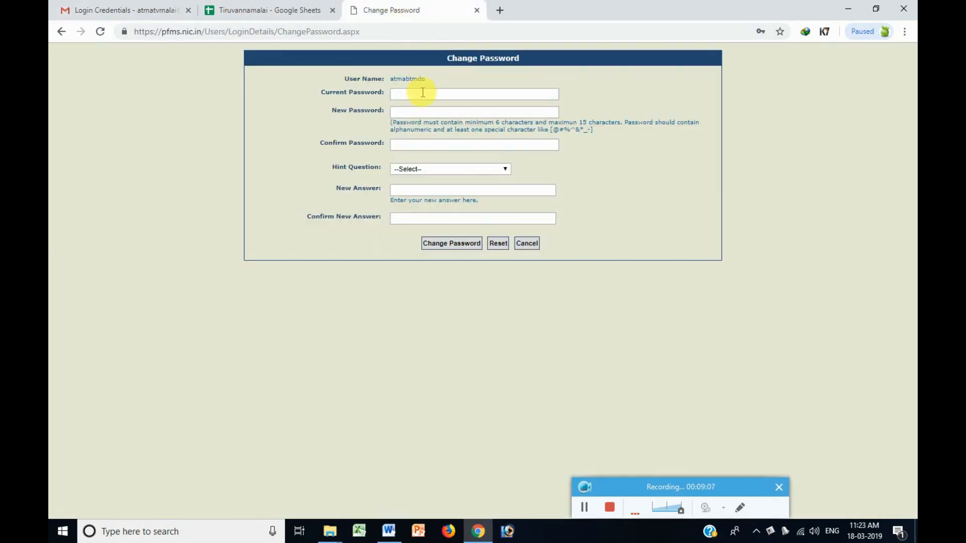
{"action": "key", "text": "ctrl+v"}
Enter a new password and dismiss the disallowed special characters warning.
{"action": "left_click", "coordinate": [422, 112]}
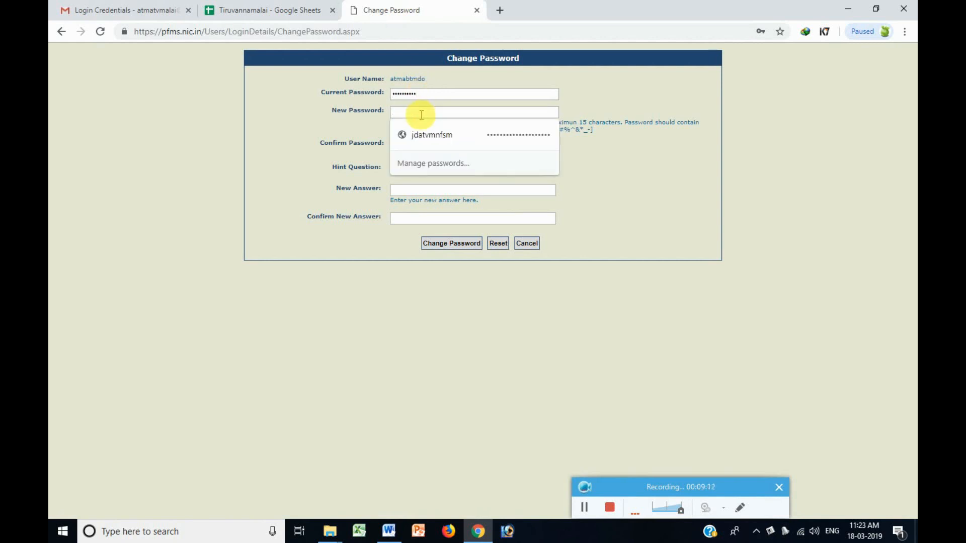
{"action": "type", "text": "••"}
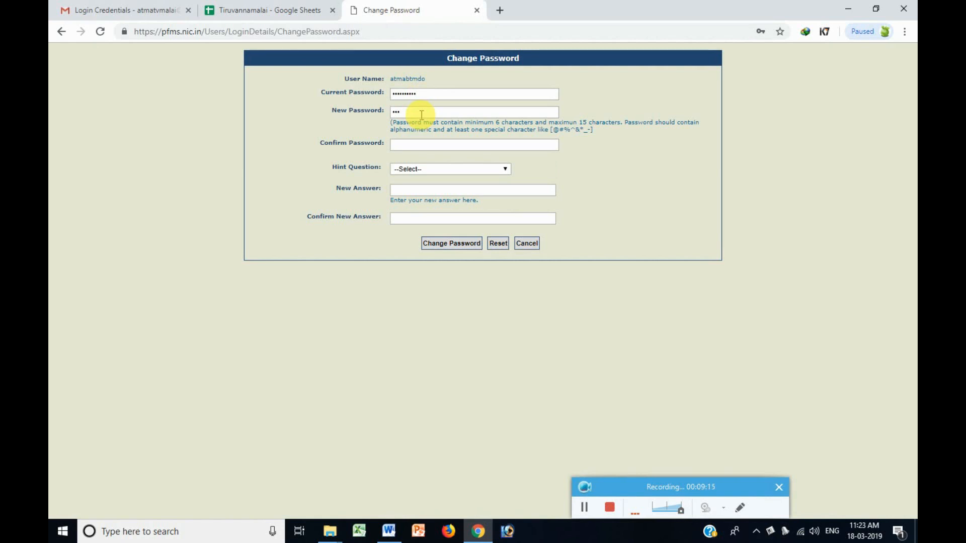
{"action": "type", "text": "••••"}
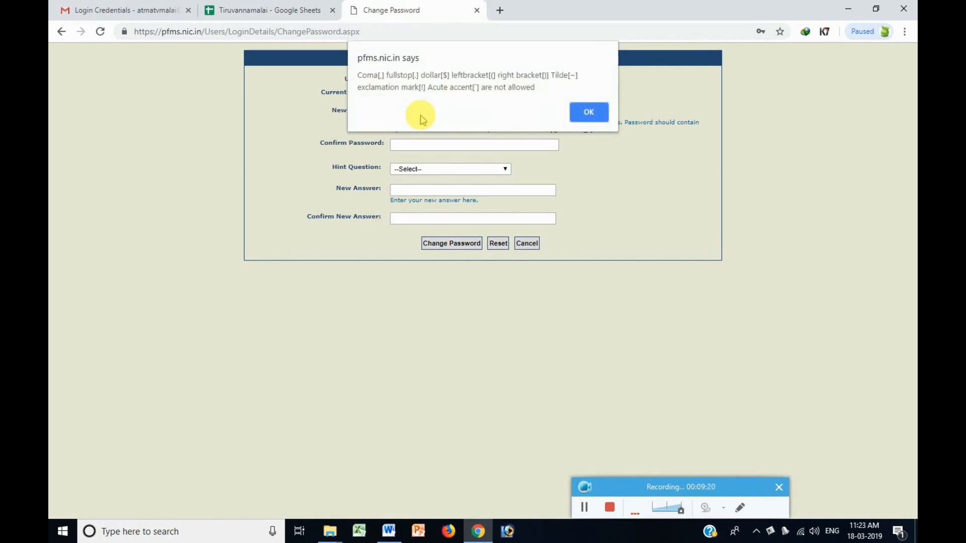
{"action": "key", "text": "Return"}
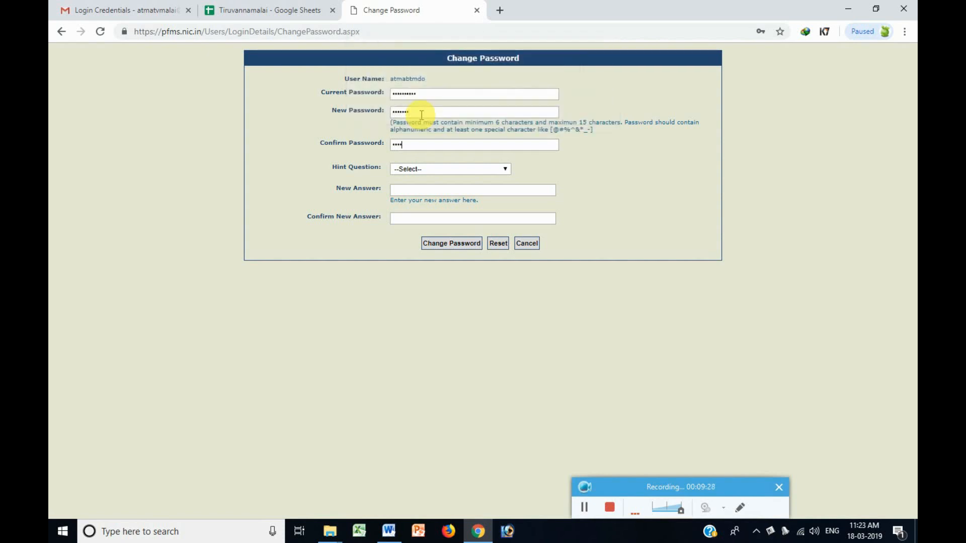
Choose 'Your favorite food?' as hint question, enter the answer twice, and submit, dismissing the warning.
{"action": "left_click", "coordinate": [424, 169]}
{"action": "left_click", "coordinate": [422, 190]}
{"action": "left_click", "coordinate": [421, 189]}
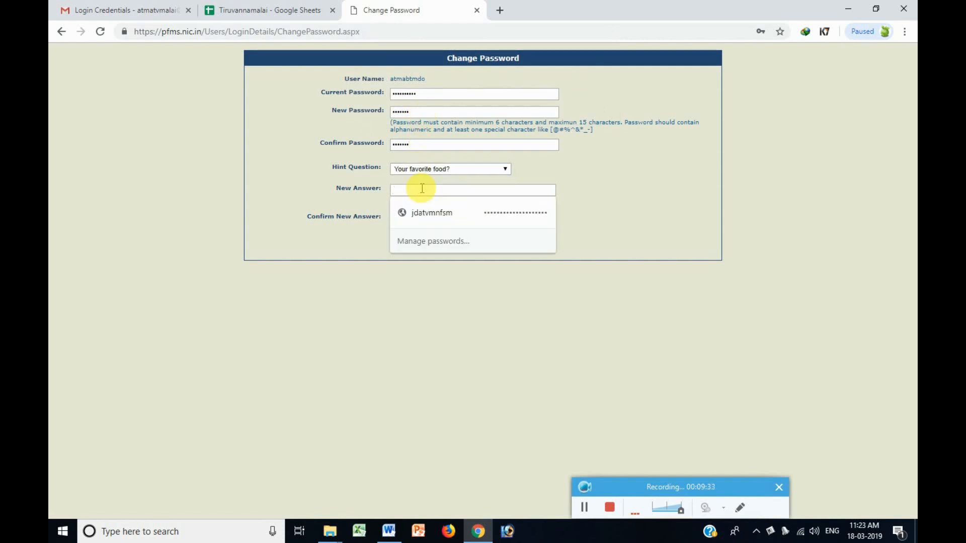
{"action": "type", "text": "a"}
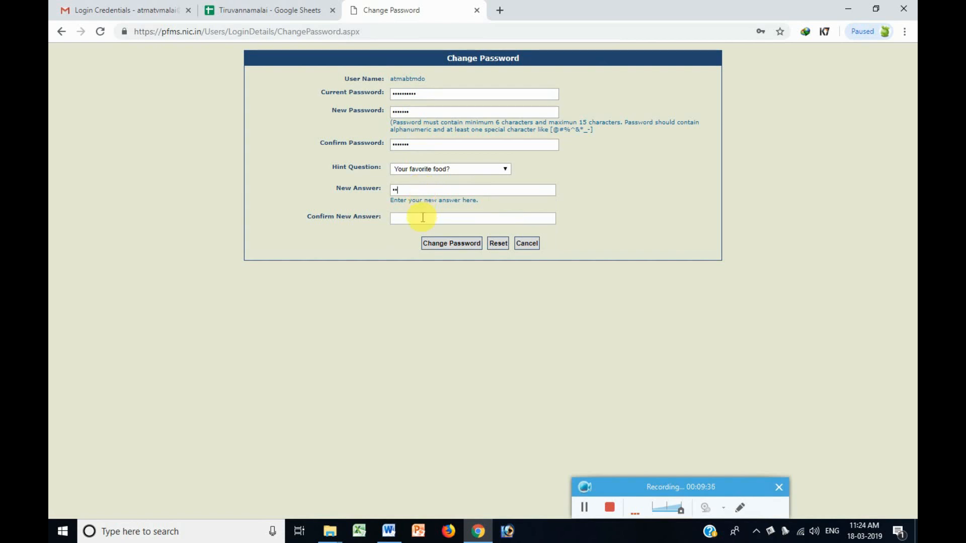
{"action": "left_click", "coordinate": [423, 219]}
{"action": "type", "text": "a"}
{"action": "left_click", "coordinate": [452, 244]}
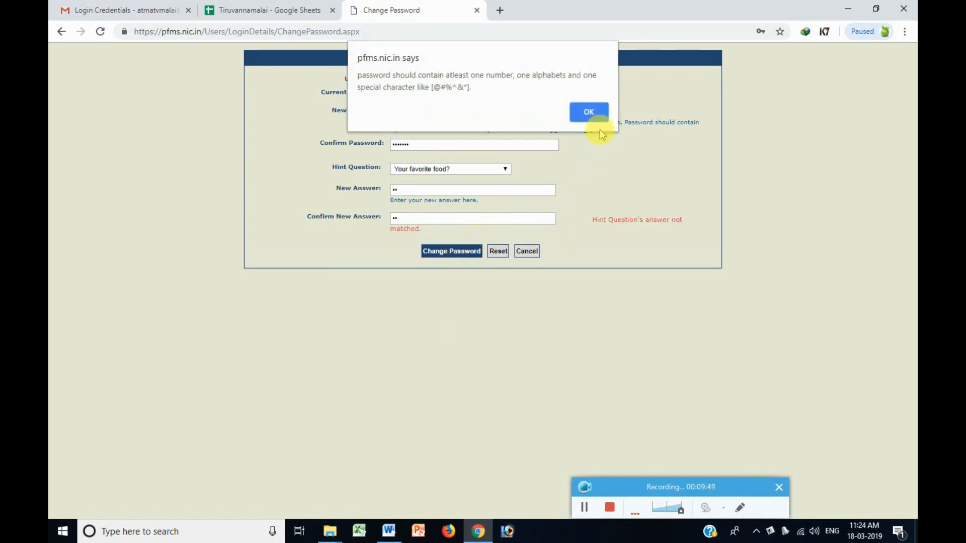
{"action": "left_click", "coordinate": [589, 111]}
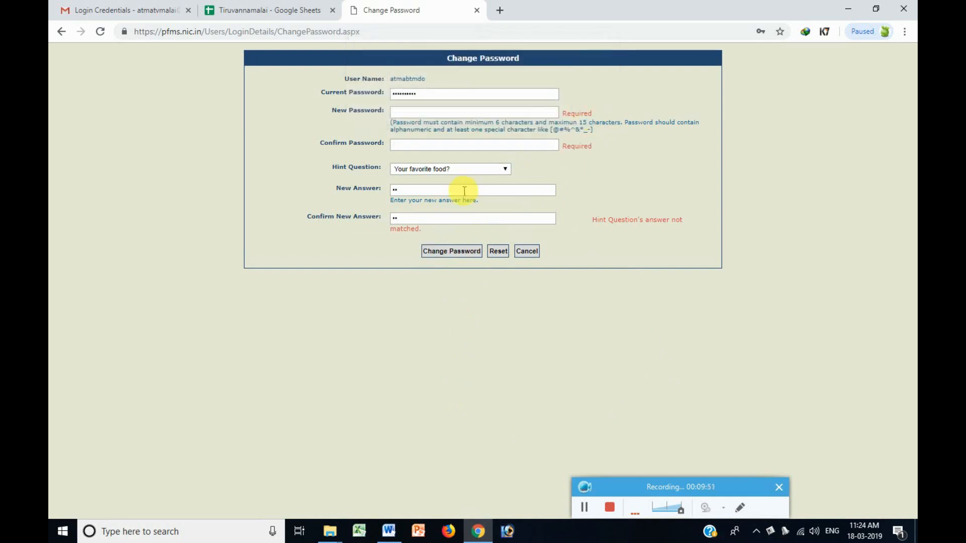
Review the Word note lines about needing a special character and example passwords.
{"action": "left_click", "coordinate": [583, 506]}
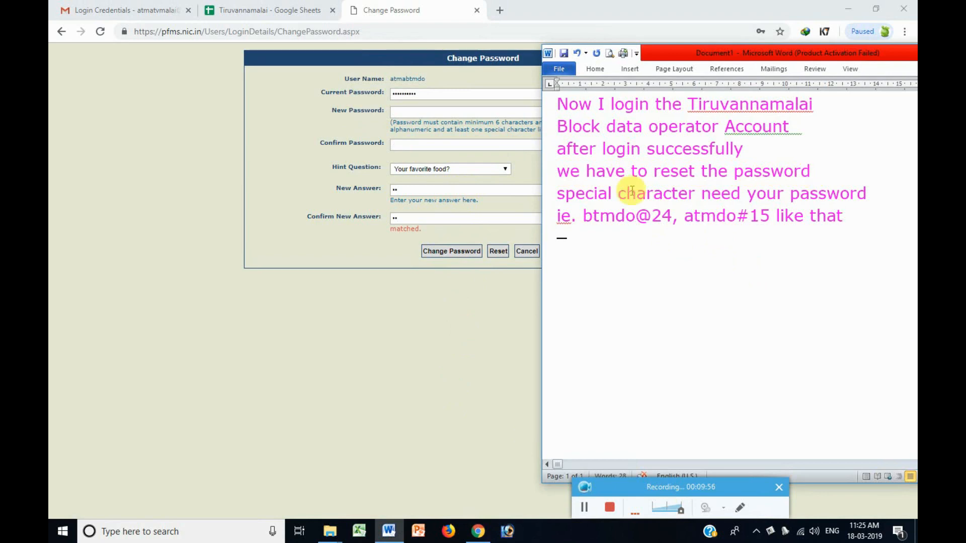
{"action": "left_click_drag", "start_coordinate": [556, 195], "coordinate": [874, 196]}
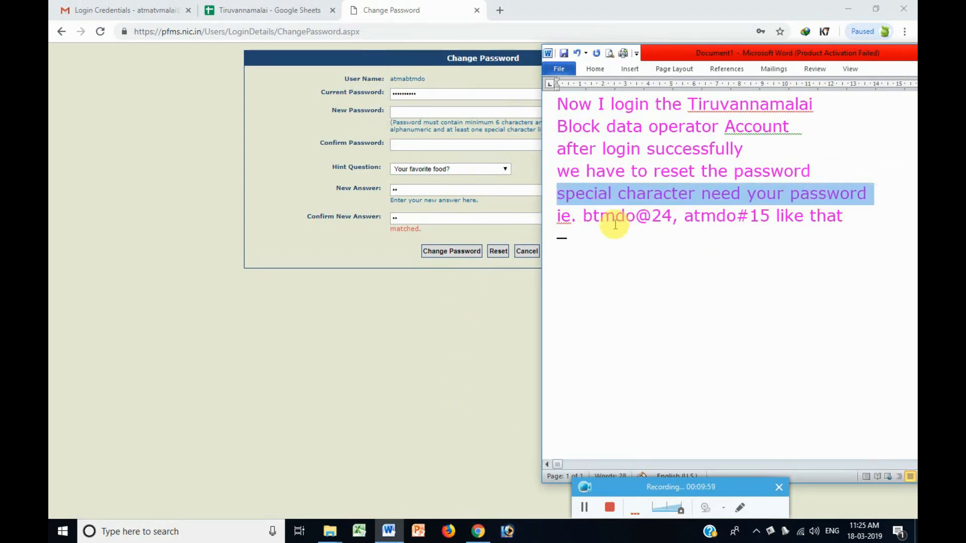
{"action": "left_click", "coordinate": [642, 221]}
{"action": "left_click_drag", "start_coordinate": [750, 222], "coordinate": [827, 227]}
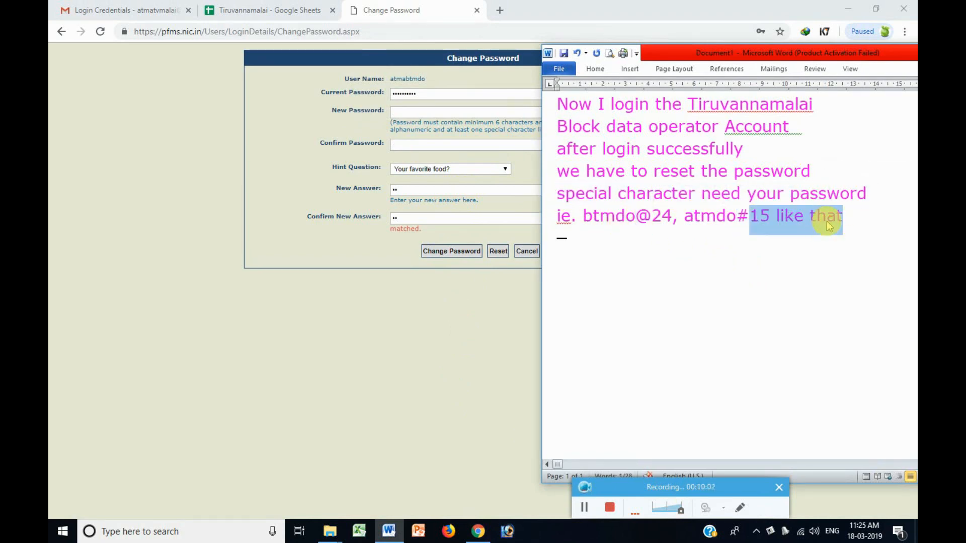
Re-enter the new password in both password fields and retype the hint answer.
{"action": "left_click", "coordinate": [475, 111]}
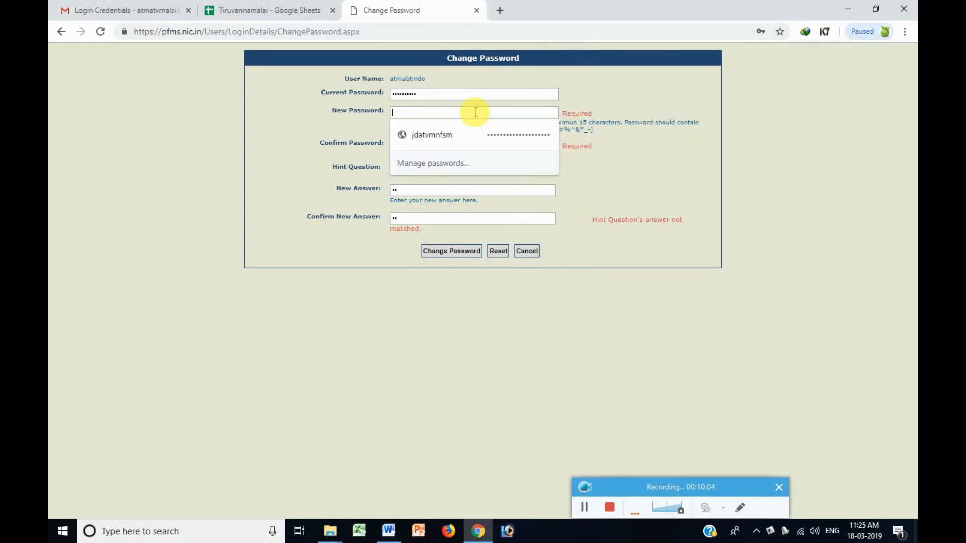
{"action": "type", "text": "a"}
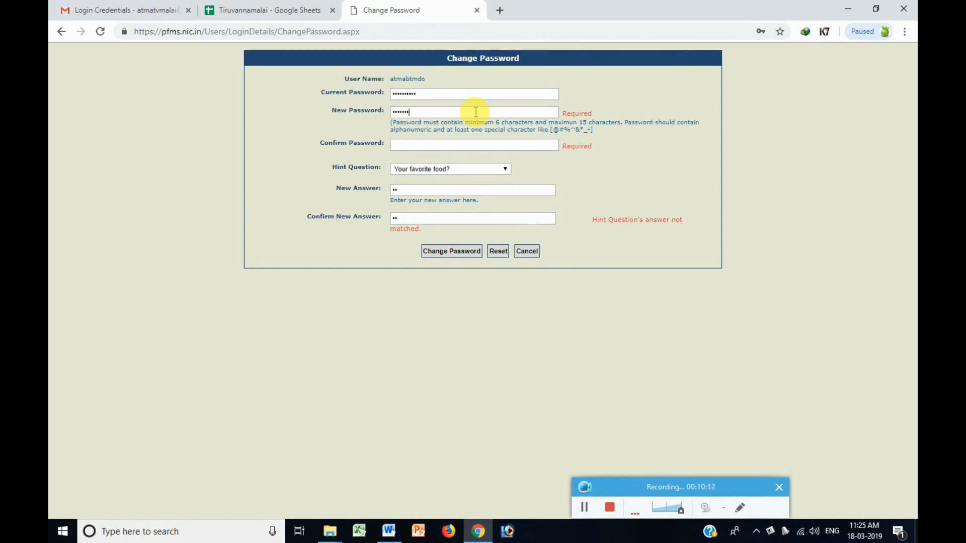
{"action": "left_click", "coordinate": [471, 144]}
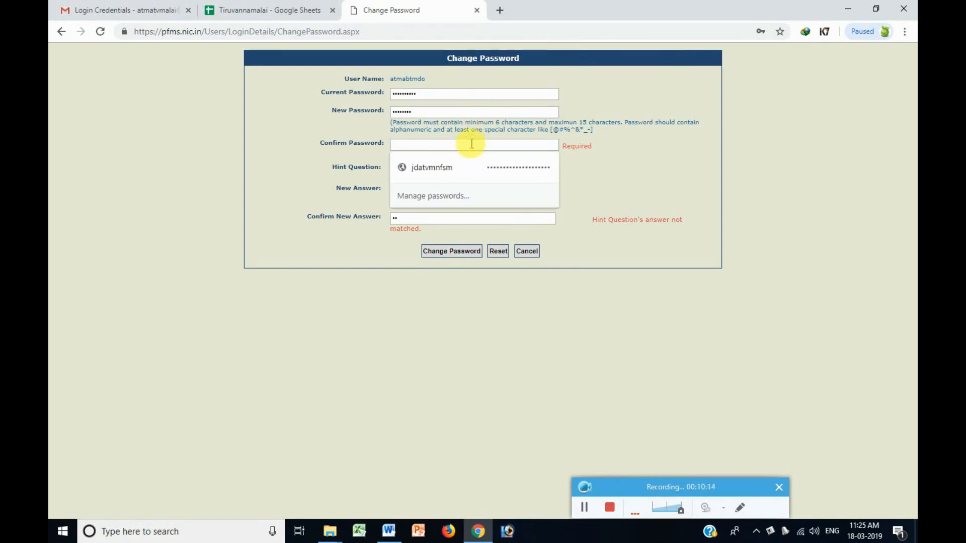
{"action": "type", "text": "a"}
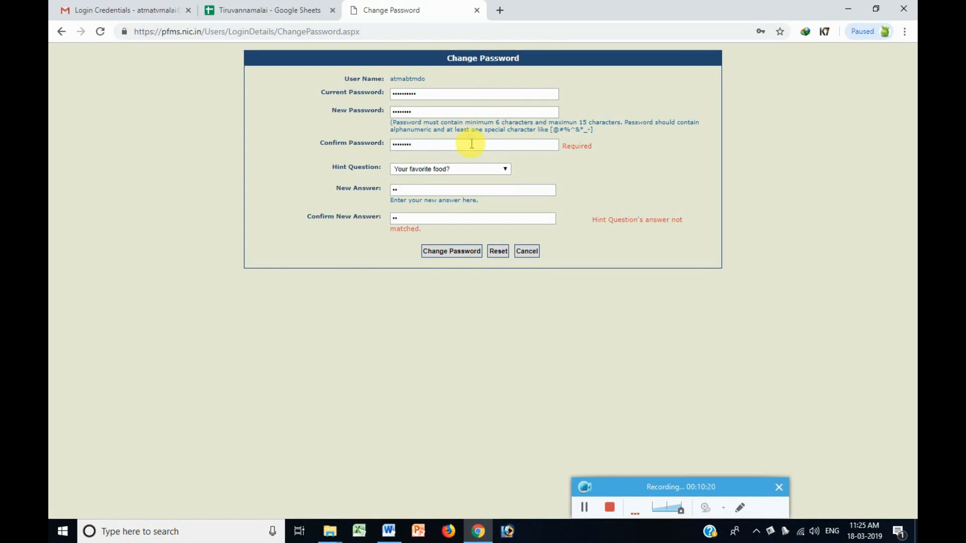
{"action": "double_click", "coordinate": [464, 190]}
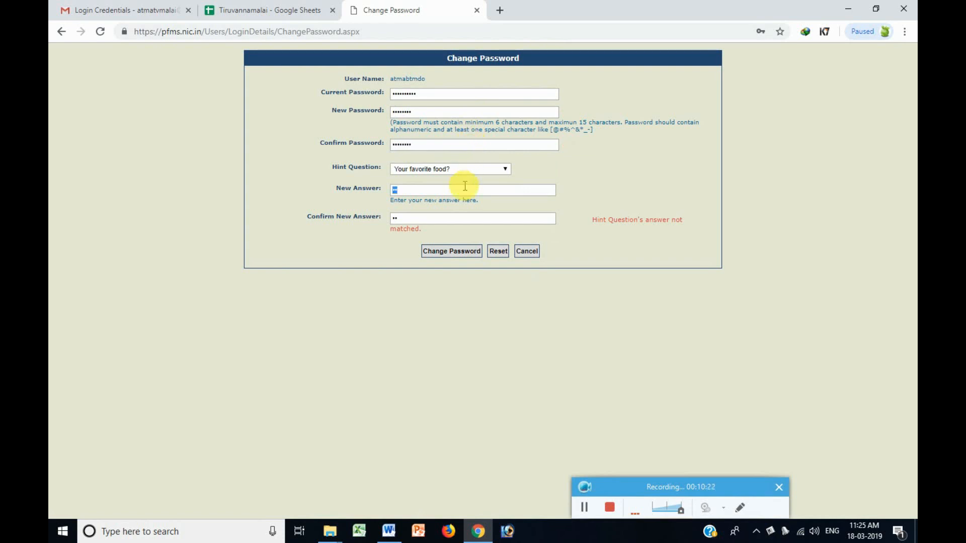
{"action": "type", "text": "aa"}
{"action": "double_click", "coordinate": [445, 219]}
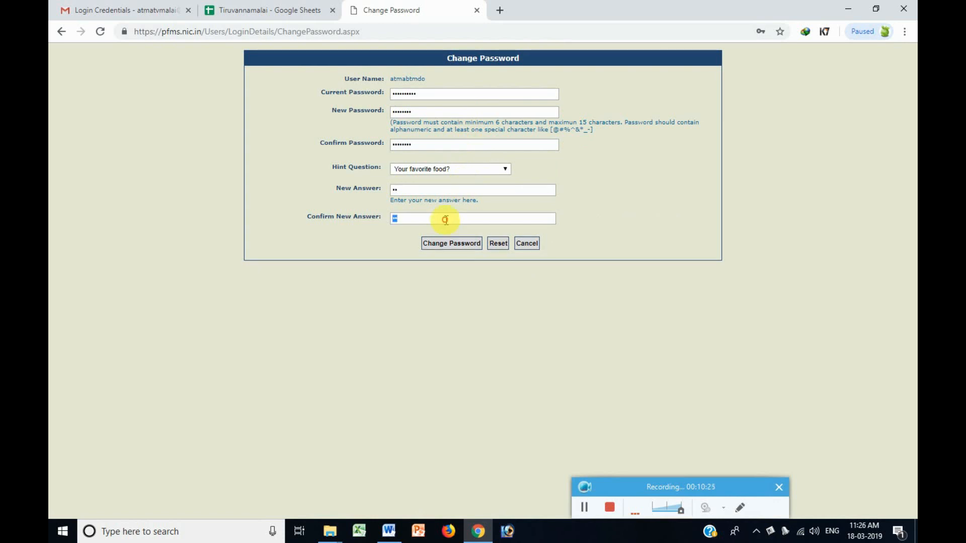
Submit the password change, acknowledge the success alert, decline Chrome's password save, and select the old Word notes.
{"action": "left_click", "coordinate": [450, 246]}
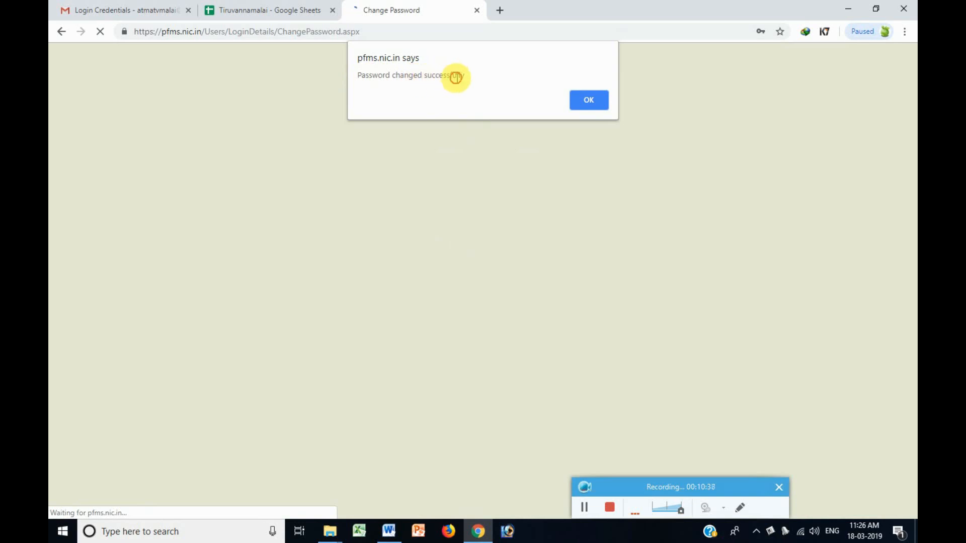
{"action": "left_click", "coordinate": [579, 100]}
{"action": "left_click", "coordinate": [769, 128]}
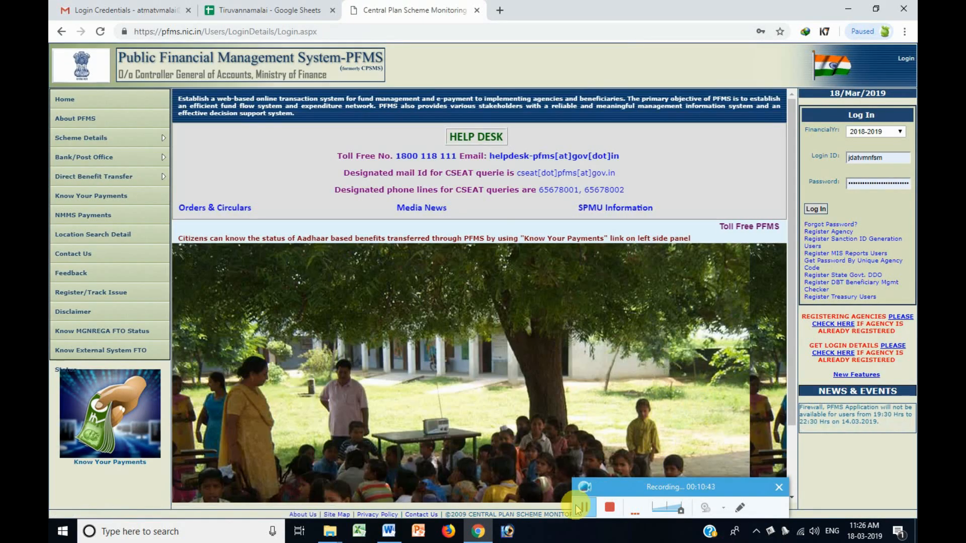
{"action": "left_click", "coordinate": [388, 530]}
{"action": "left_click_drag", "start_coordinate": [872, 211], "coordinate": [558, 75]}
Type 'Now we created data Operator and reset the password user friendly' and 'same procedure'.
{"action": "type", "text": "No"}
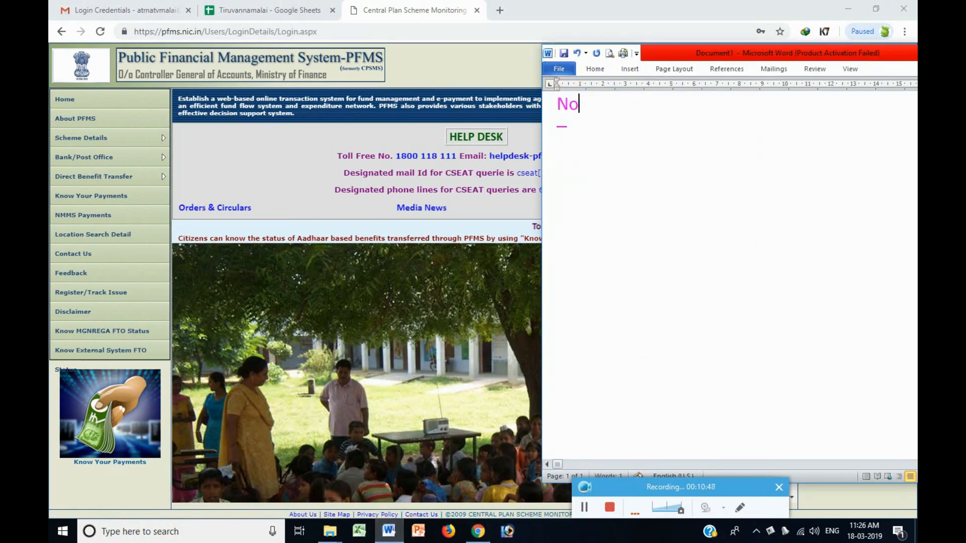
{"action": "type", "text": "w we did"}
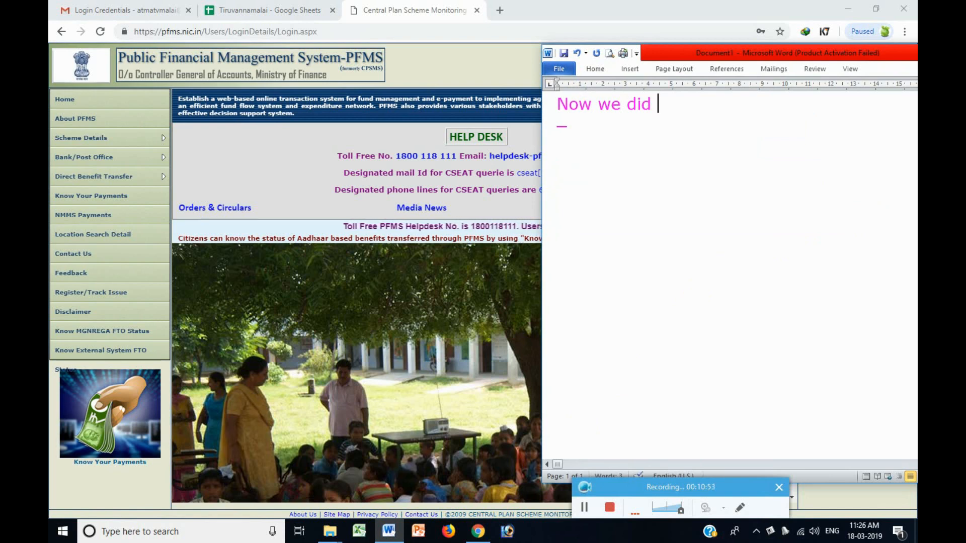
{"action": "key", "text": "BackSpace"}
{"action": "key", "text": "BackSpace"}
{"action": "key", "text": "BackSpace"}
{"action": "key", "text": "BackSpace"}
{"action": "type", "text": "create"}
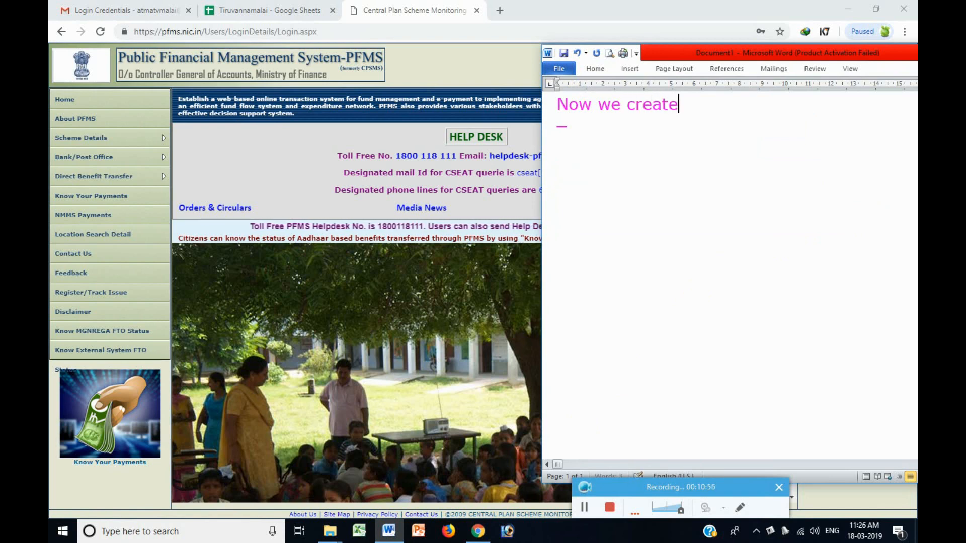
{"action": "type", "text": "d data Op"}
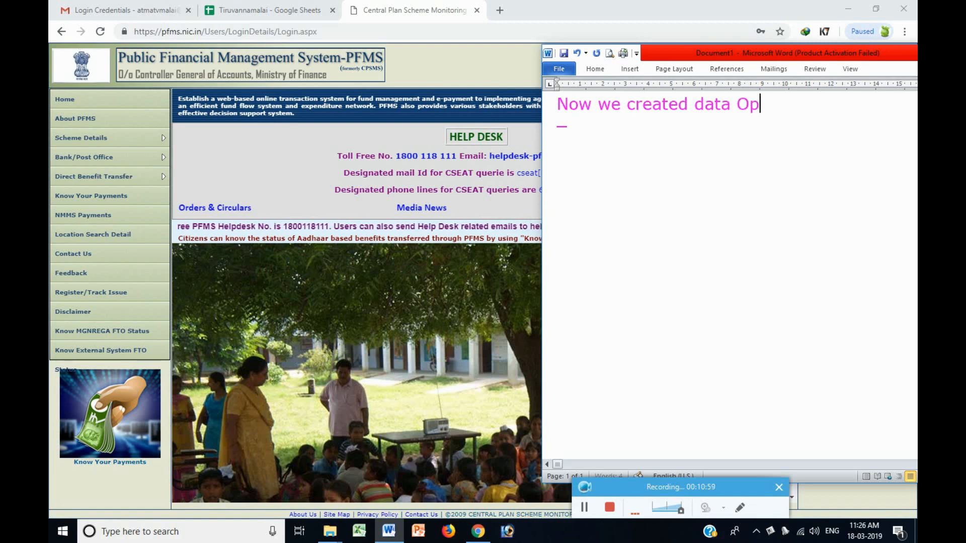
{"action": "type", "text": "ert"}
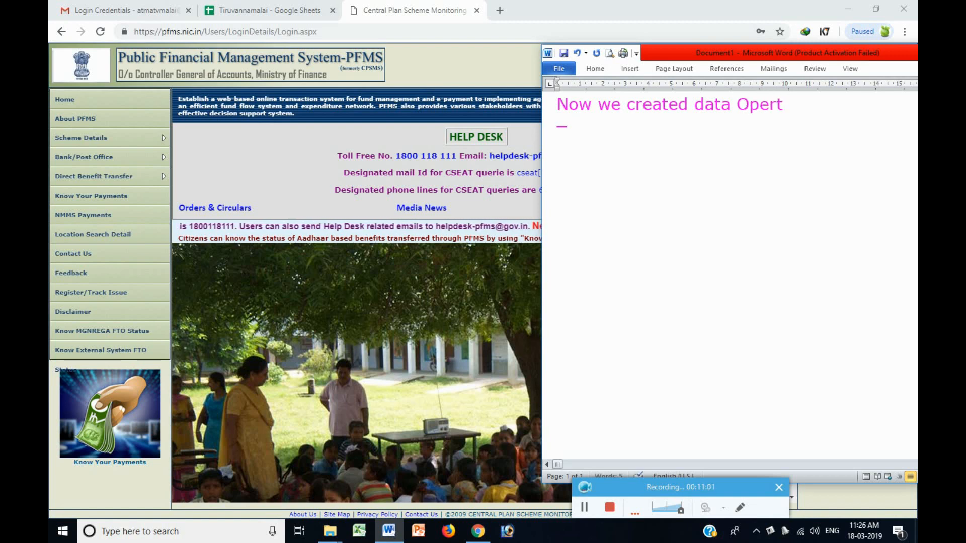
{"action": "key", "text": "BackSpace"}
{"action": "type", "text": "ator and"}
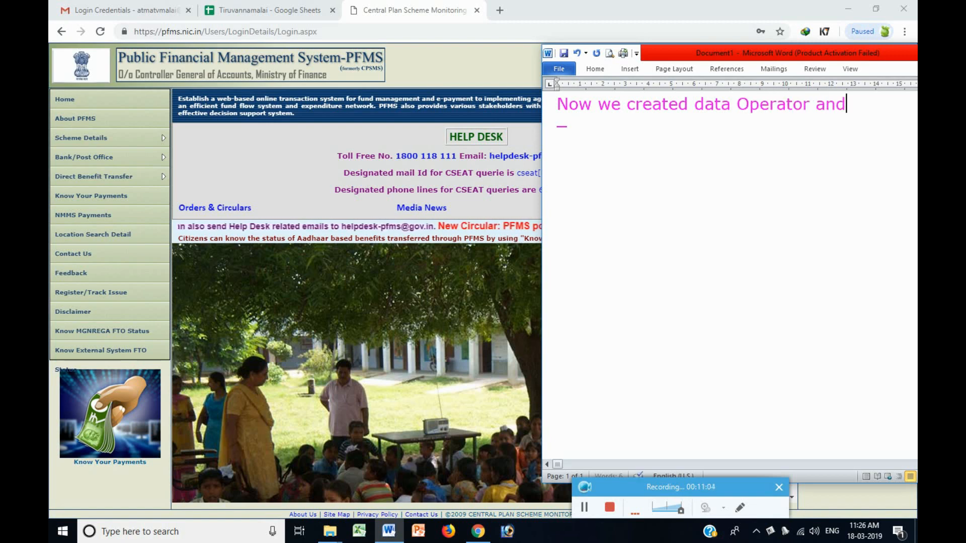
{"action": "type", "text": " reset"}
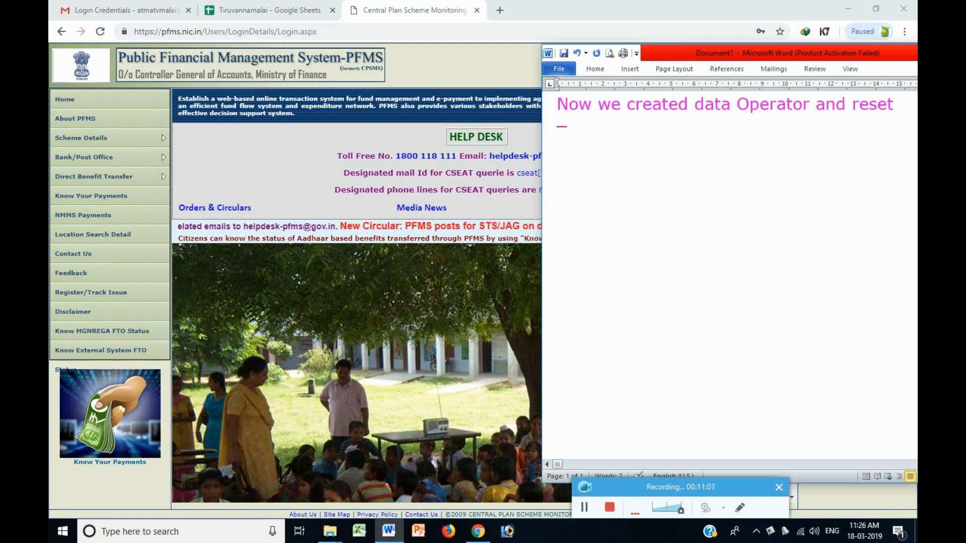
{"action": "type", "text": " the passwor"}
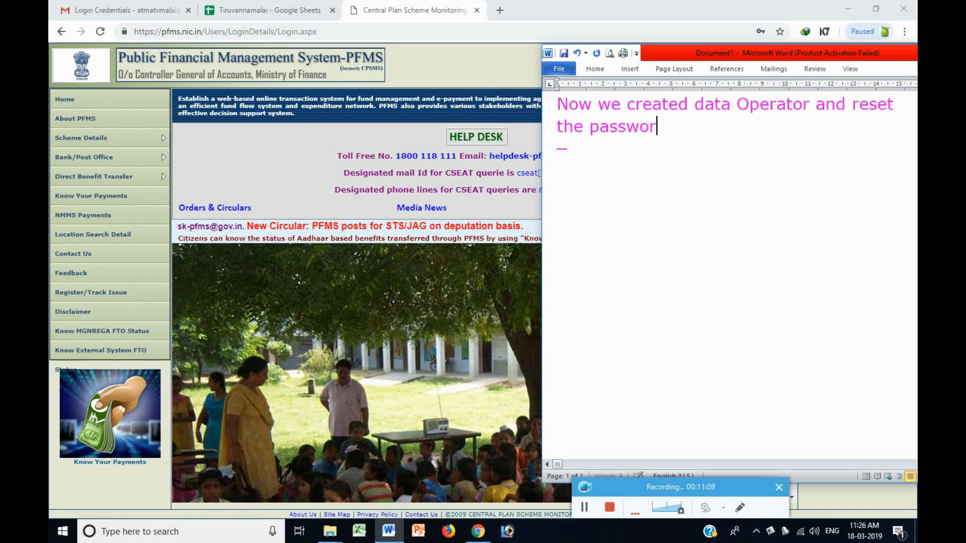
{"action": "type", "text": "d user f"}
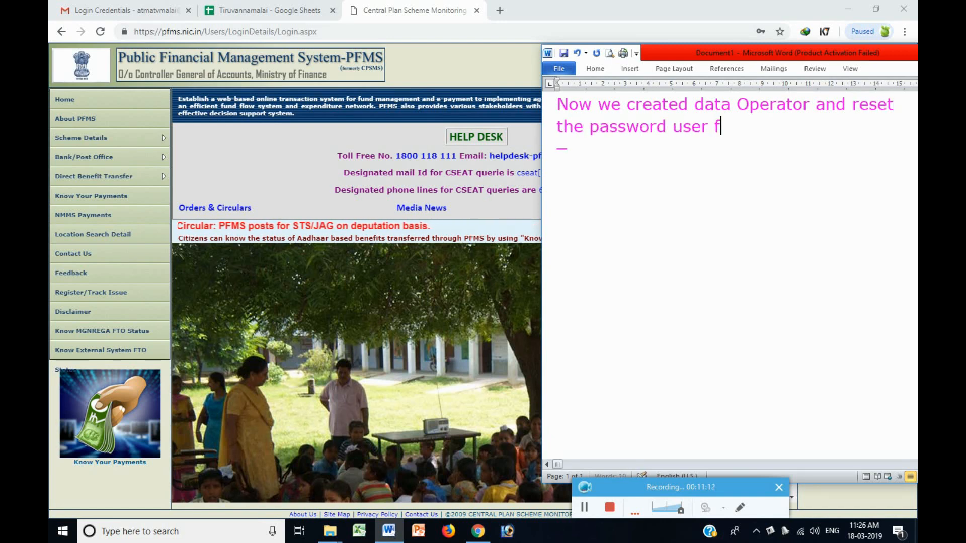
{"action": "type", "text": "riendly"}
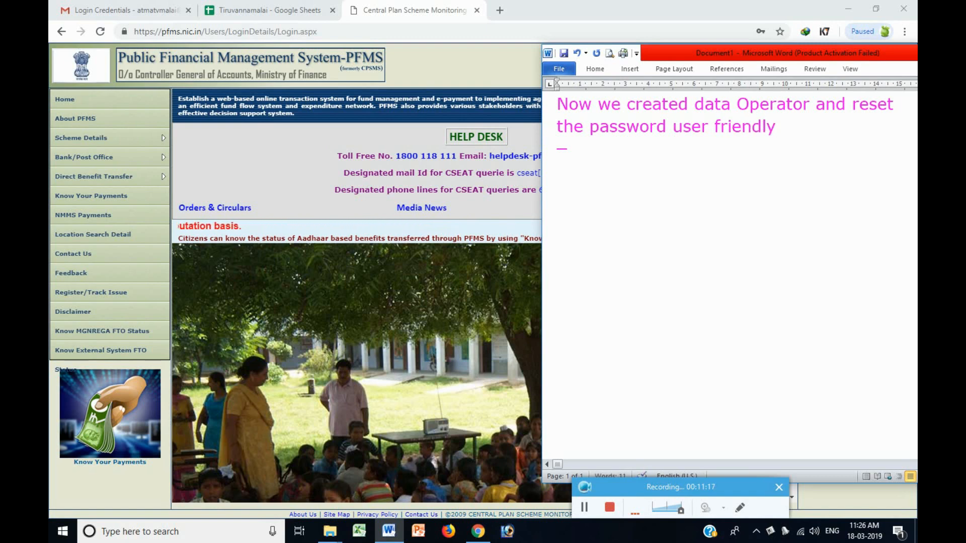
{"action": "key", "text": "Return"}
{"action": "type", "text": "same"}
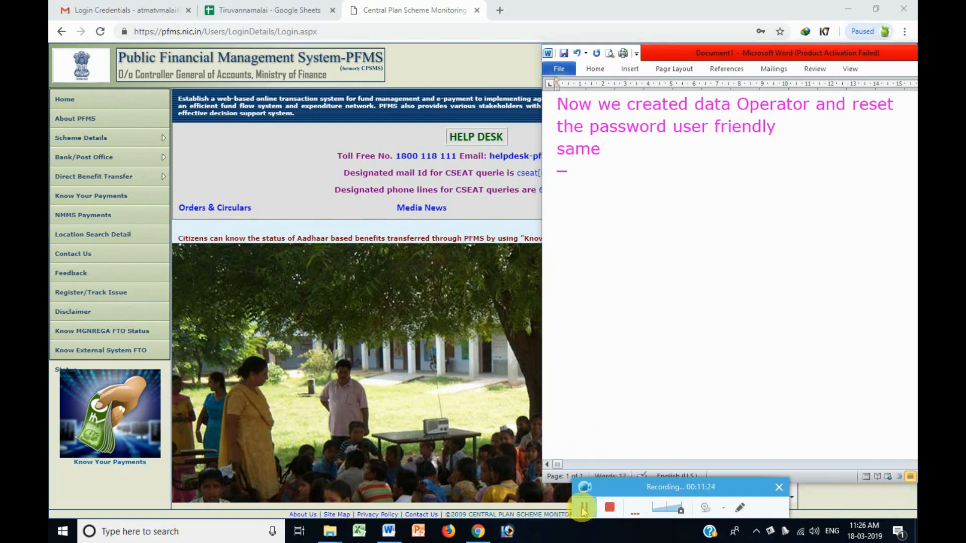
{"action": "type", "text": "procedure"}
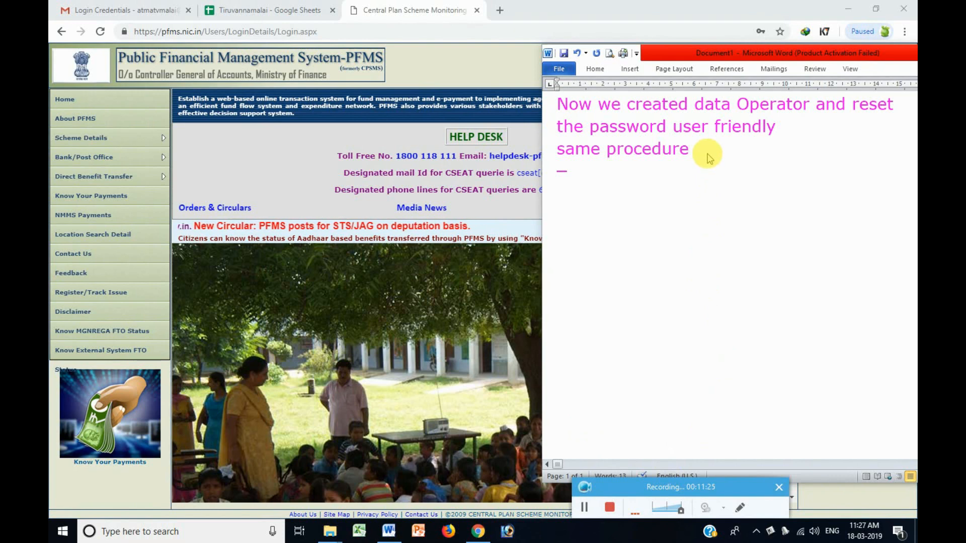
Extend the second line to 'same procedure for Data Approval'.
{"action": "left_click_drag", "start_coordinate": [704, 151], "coordinate": [556, 150]}
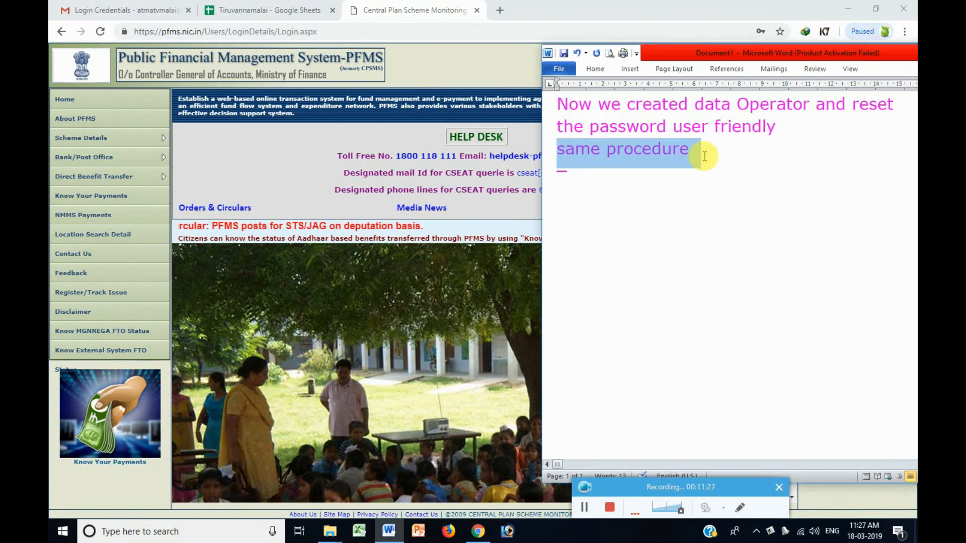
{"action": "left_click", "coordinate": [705, 156]}
{"action": "type", "text": "for "}
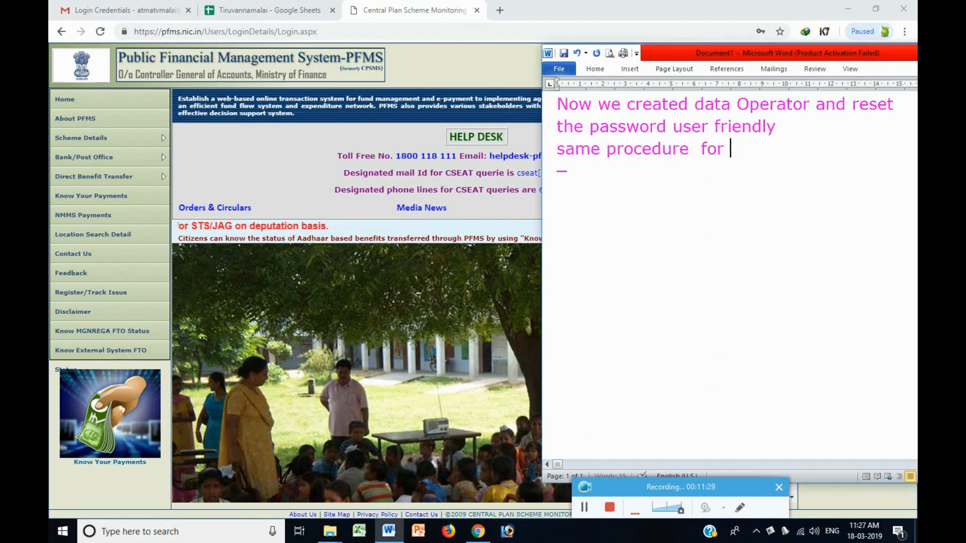
{"action": "type", "text": "dta"}
{"action": "key", "text": "BackSpace"}
{"action": "key", "text": "BackSpace"}
{"action": "key", "text": "BackSpace"}
{"action": "type", "text": "D"}
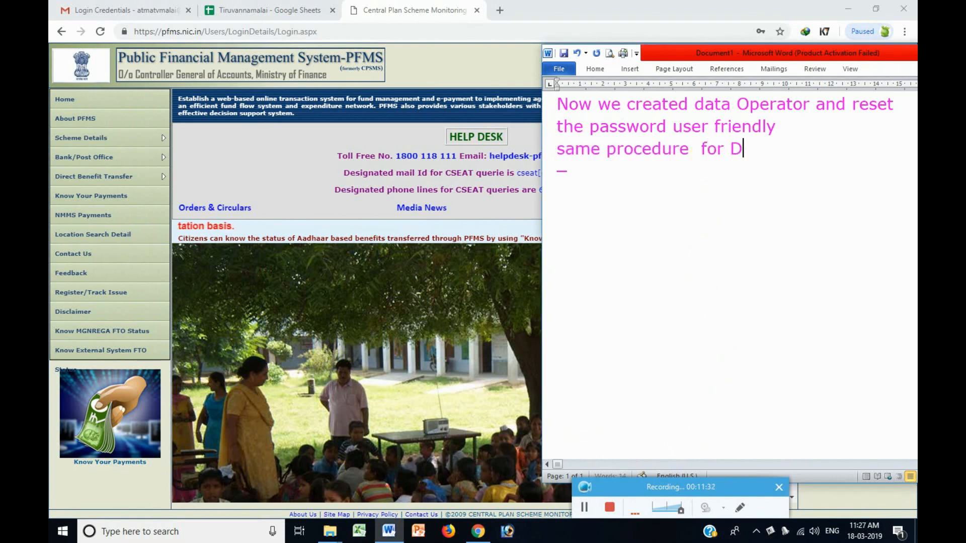
{"action": "type", "text": "ata opp"}
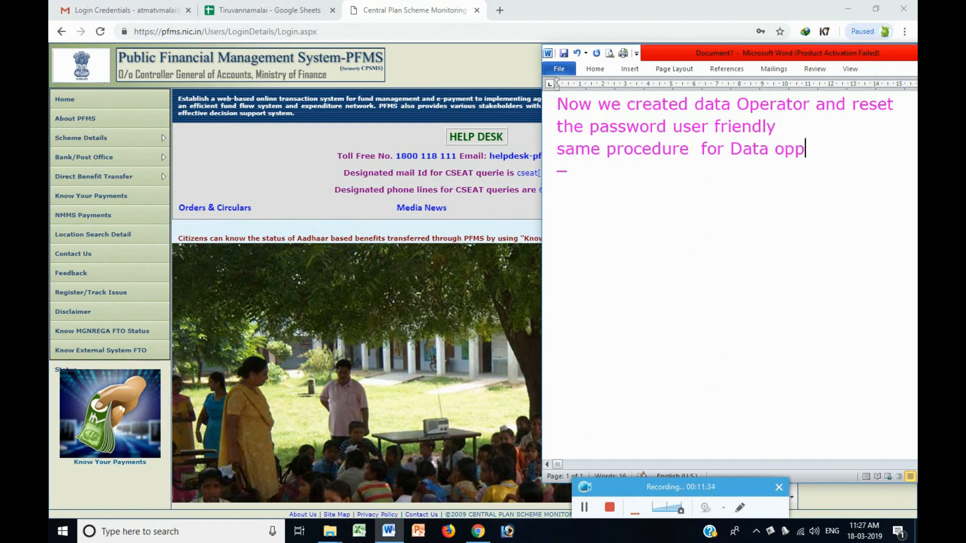
{"action": "key", "text": "BackSpace"}
{"action": "key", "text": "BackSpace"}
{"action": "key", "text": "BackSpace"}
{"action": "type", "text": "Approv"}
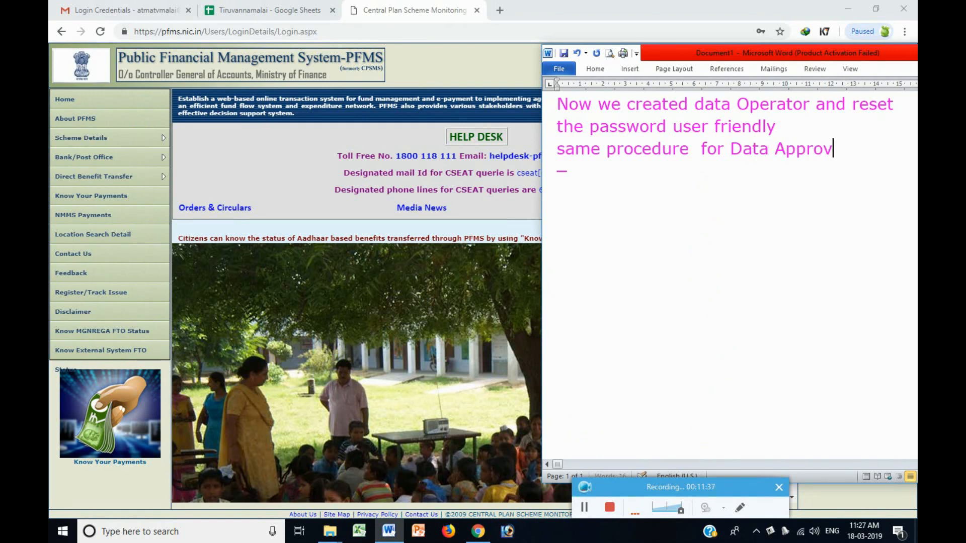
{"action": "type", "text": "al"}
{"action": "key", "text": "Return"}
Add 'create and reset the password by user level', correcting userlevel to user level.
{"action": "type", "text": "creat"}
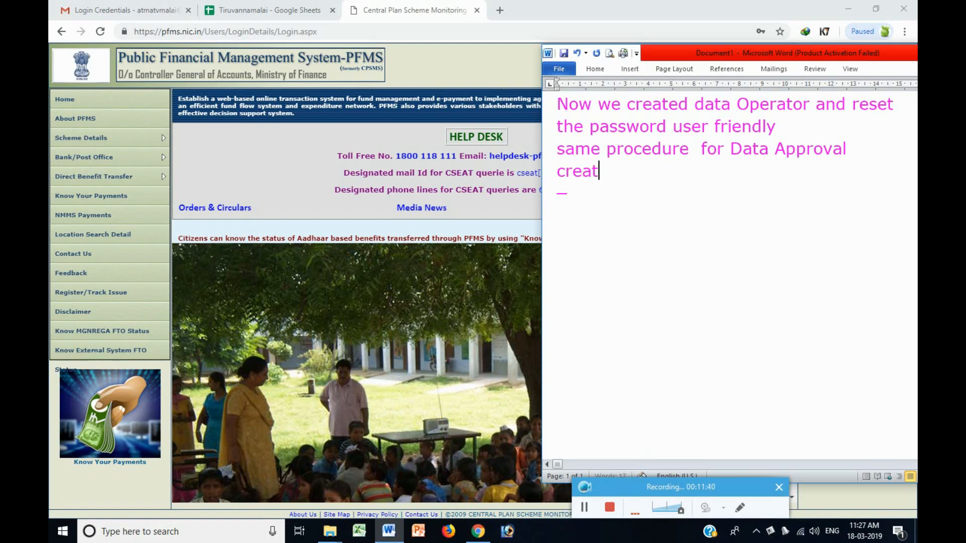
{"action": "type", "text": "e and res"}
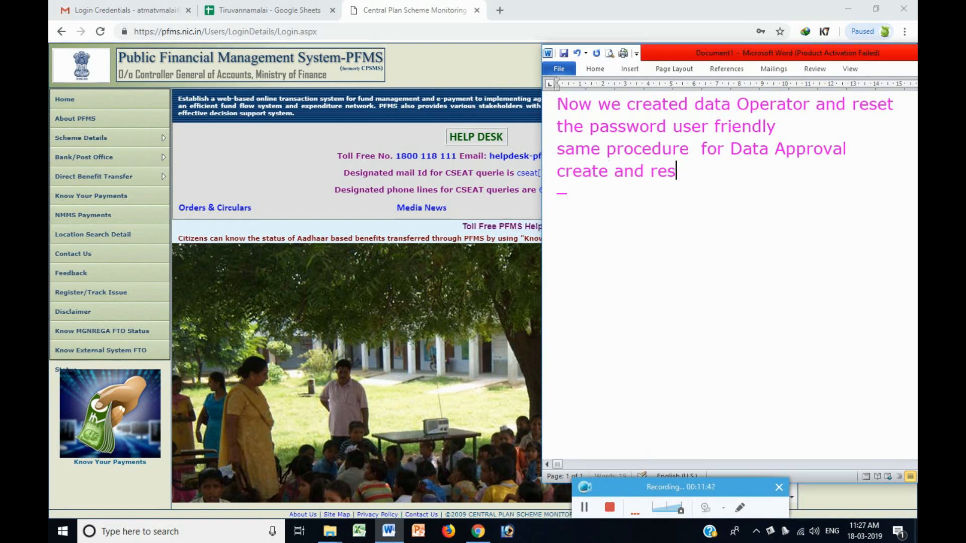
{"action": "type", "text": "et the"}
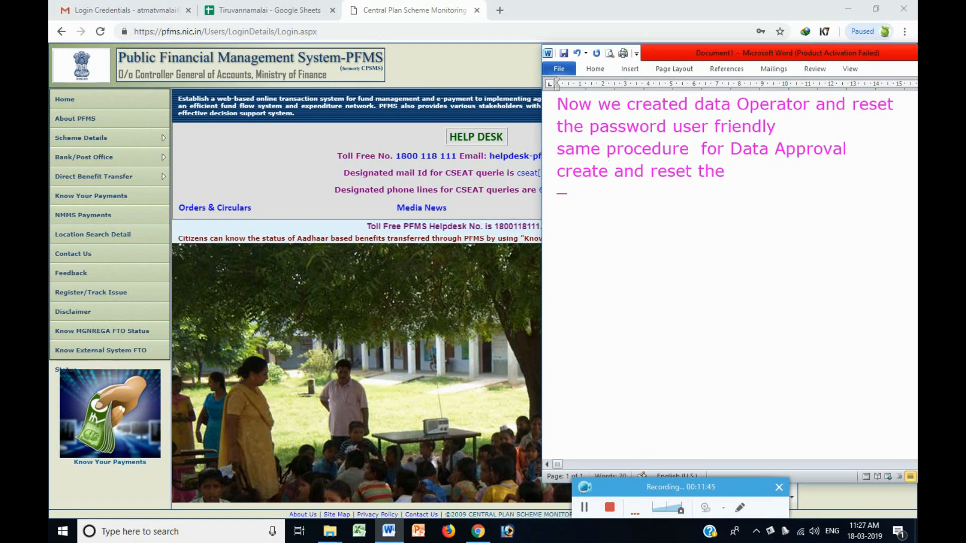
{"action": "type", "text": " password "}
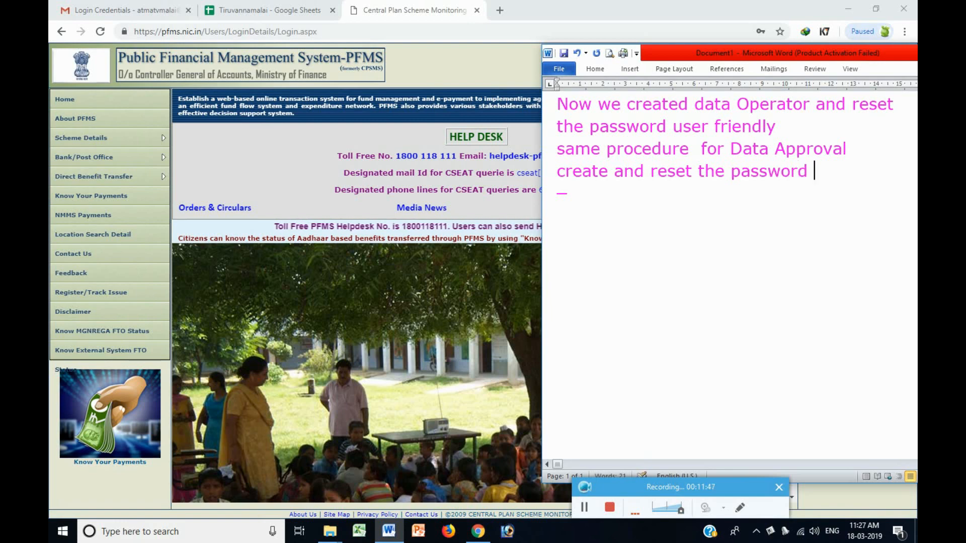
{"action": "type", "text": " fro"}
{"action": "key", "text": "BackSpace"}
{"action": "key", "text": "BackSpace"}
{"action": "key", "text": "BackSpace"}
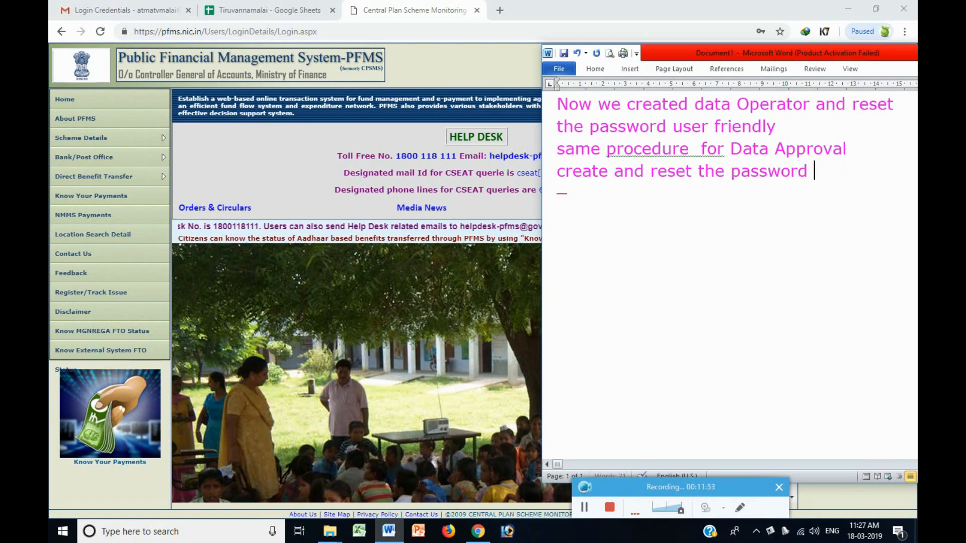
{"action": "type", "text": "by userlevel"}
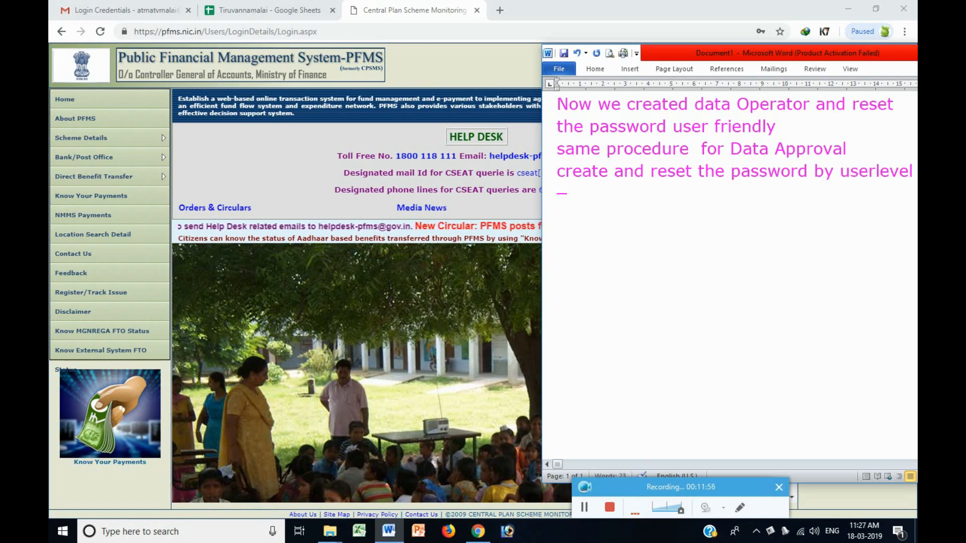
{"action": "key", "text": "Return"}
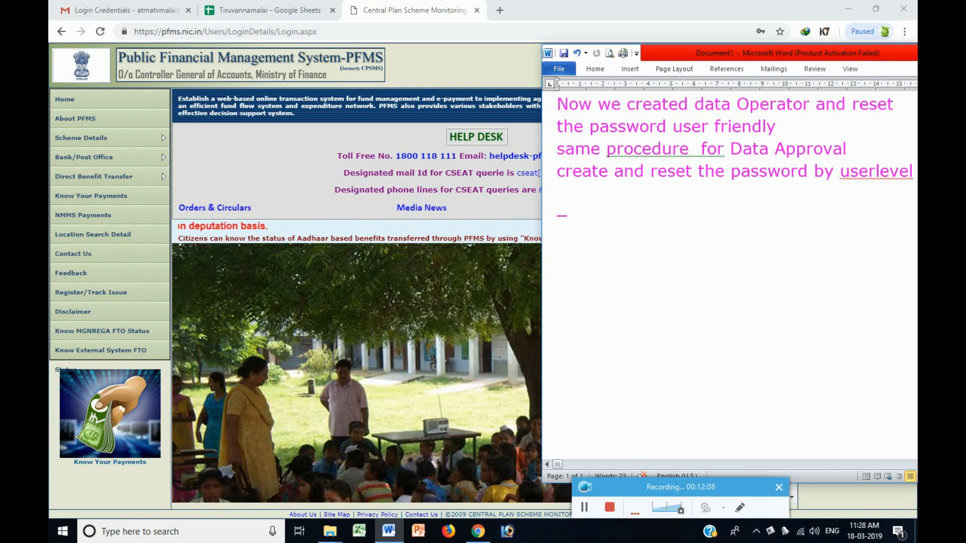
{"action": "right_click", "coordinate": [880, 171]}
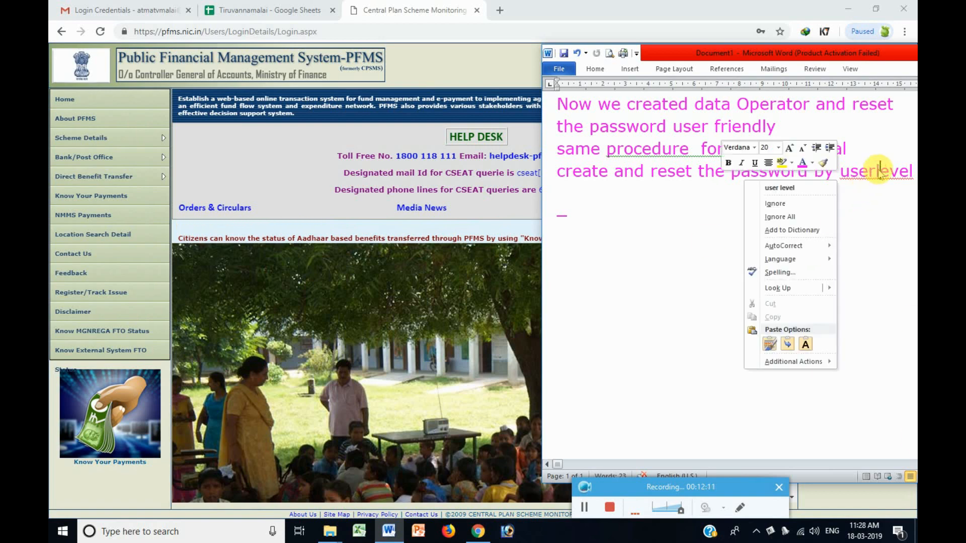
{"action": "left_click", "coordinate": [780, 187]}
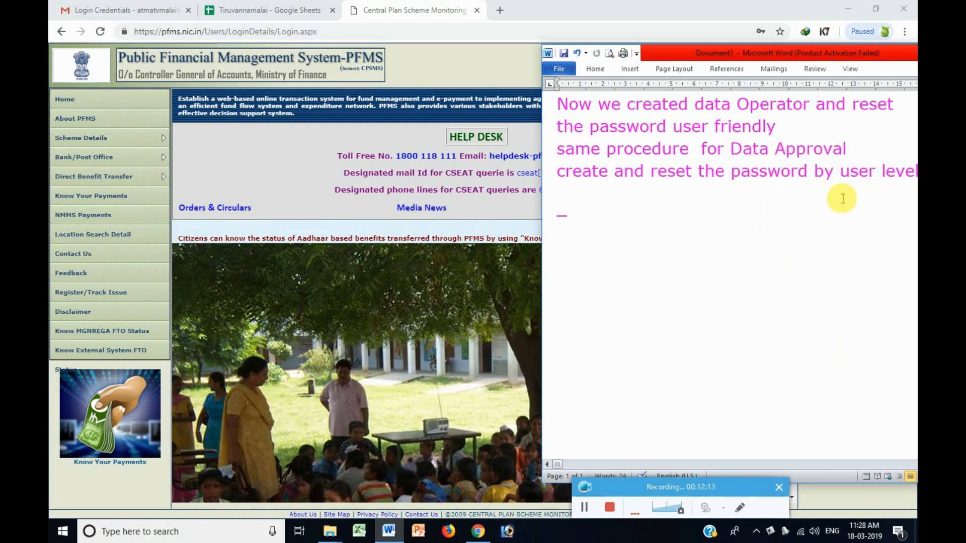
Replace the notes with 'After Data operator, Data Approval Account' and 'Created Successfully'.
{"action": "key", "text": "ctrl+a"}
{"action": "type", "text": "A"}
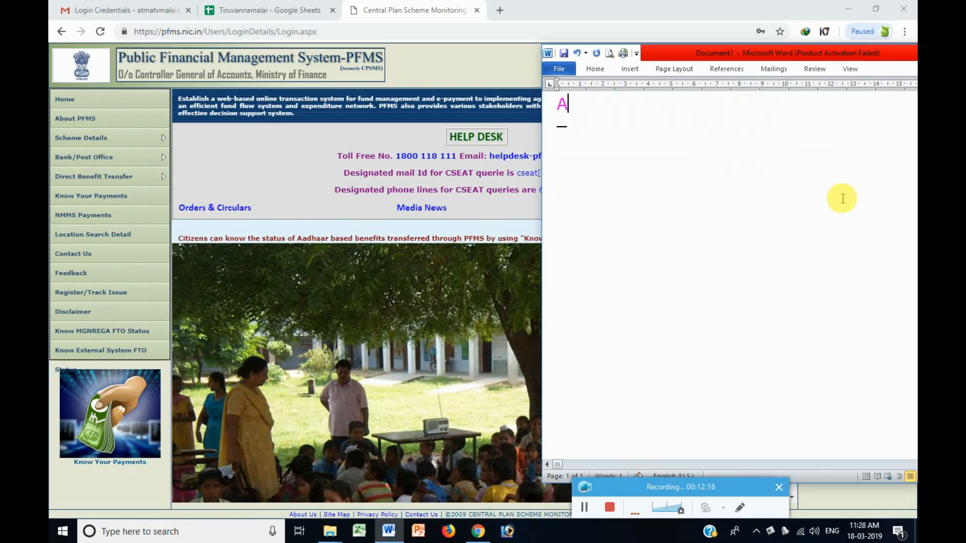
{"action": "type", "text": "fter Data"}
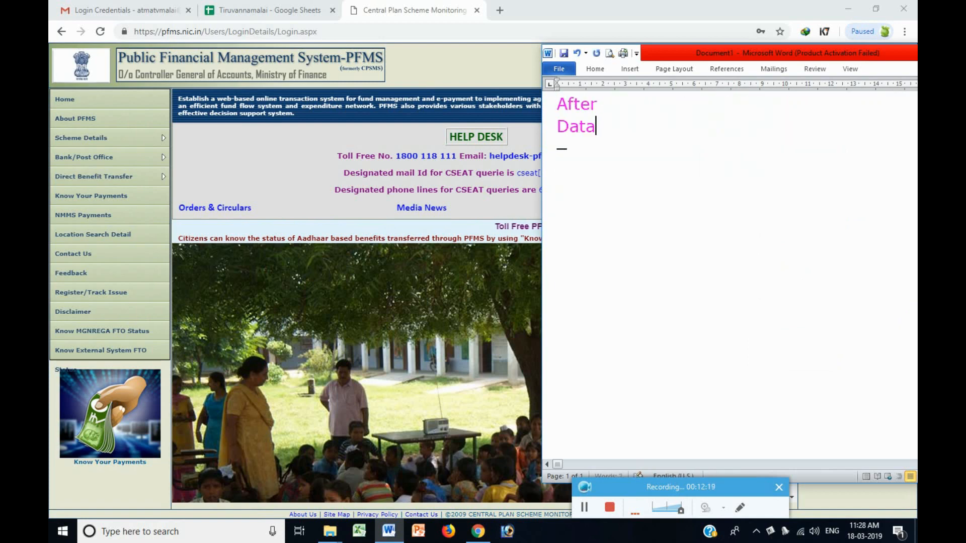
{"action": "type", "text": " operator a"}
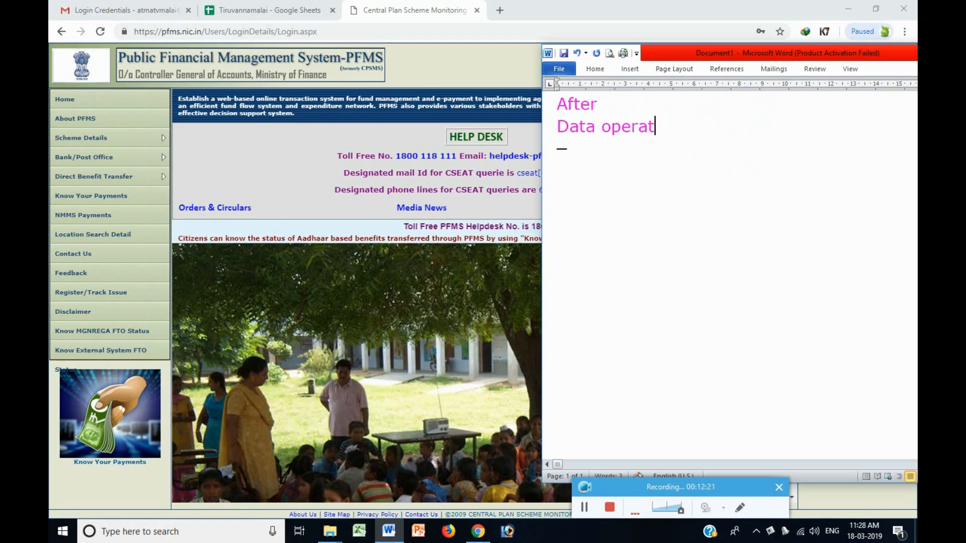
{"action": "key", "text": "BackSpace"}
{"action": "key", "text": "BackSpace"}
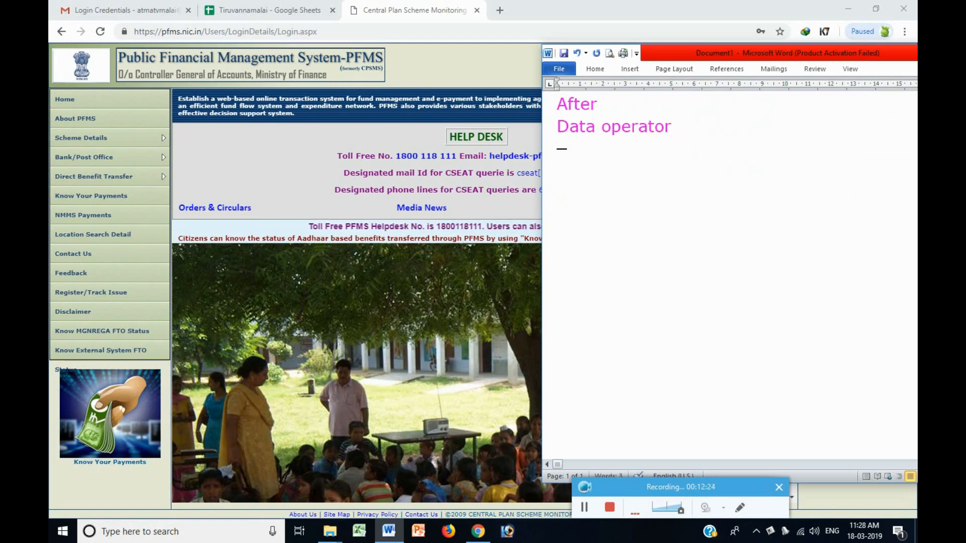
{"action": "type", "text": ", Data "}
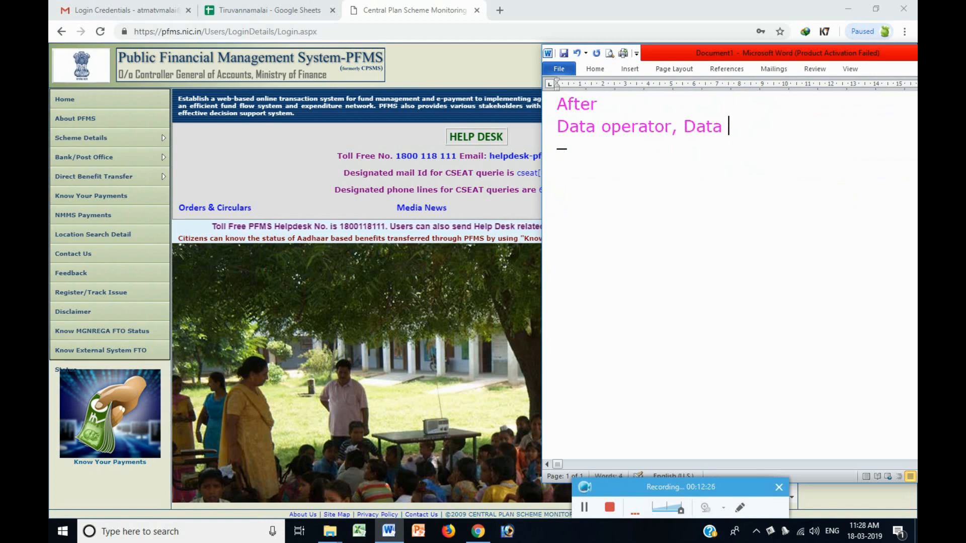
{"action": "type", "text": "Approval Account"}
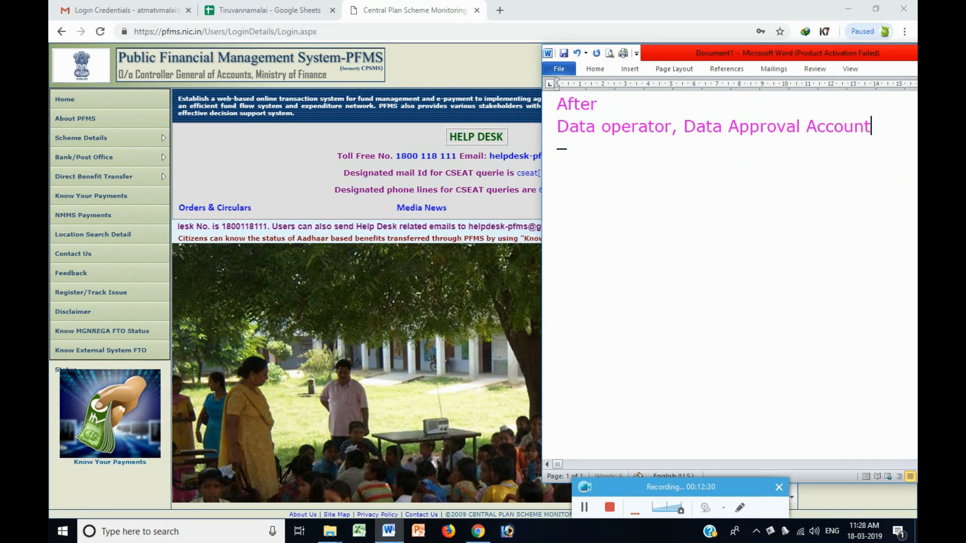
{"action": "key", "text": "Return"}
{"action": "type", "text": "C"}
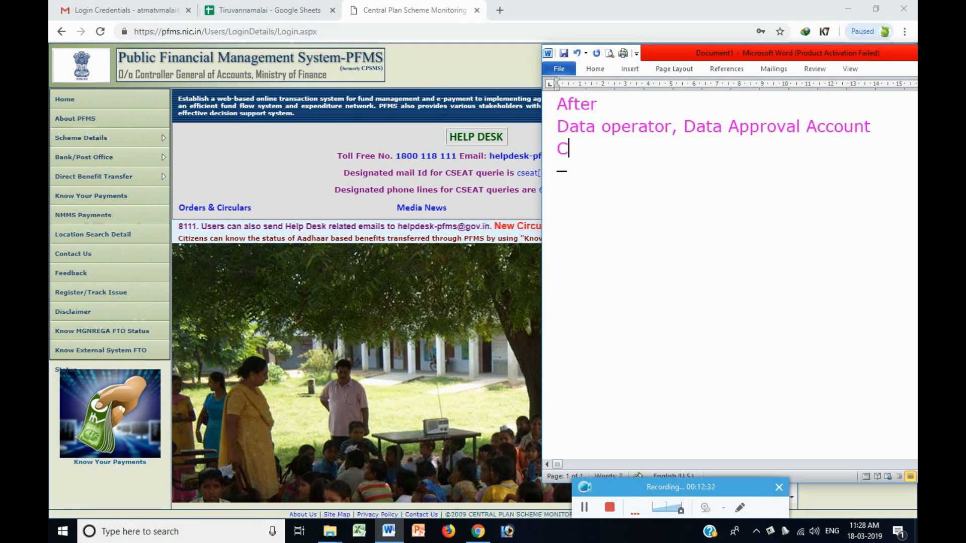
{"action": "type", "text": "reated S"}
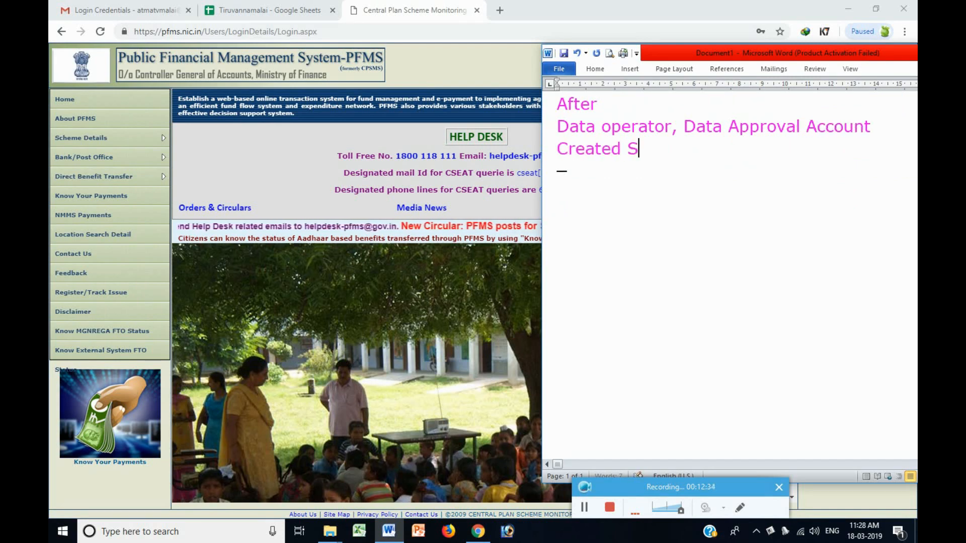
{"action": "type", "text": "uccesfully"}
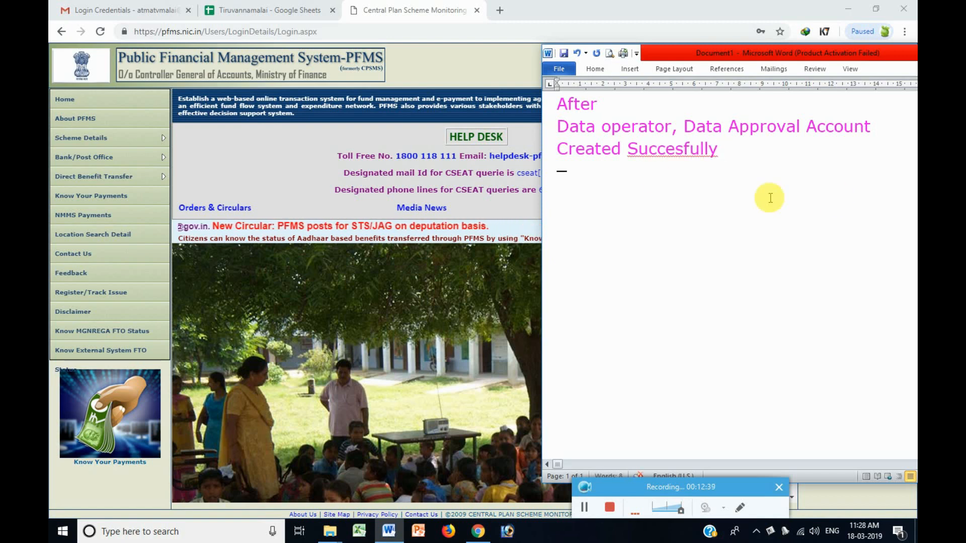
{"action": "right_click", "coordinate": [656, 151]}
{"action": "left_click", "coordinate": [785, 164]}
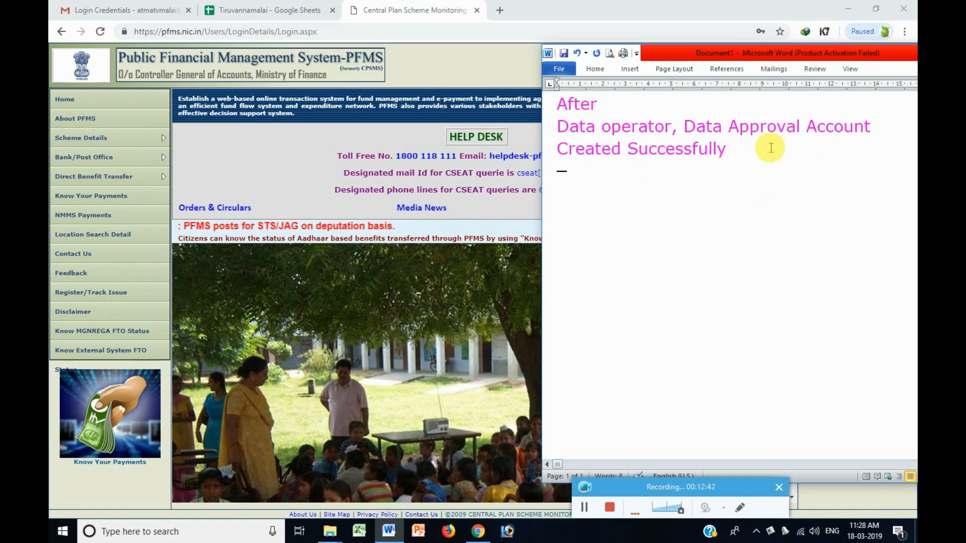
Add 'we have do PFMS Operation' and list Opening Balance Entry.
{"action": "key", "text": "Return"}
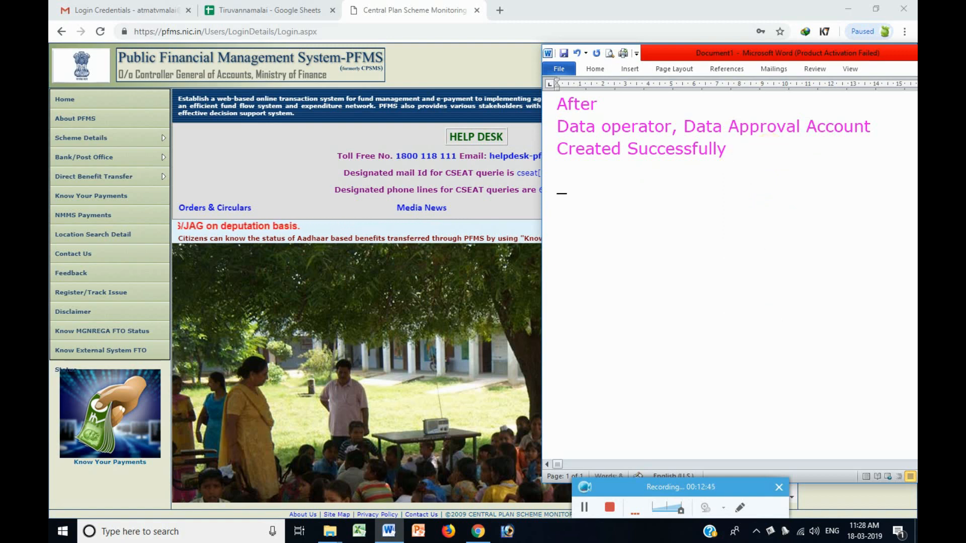
{"action": "type", "text": "we have"}
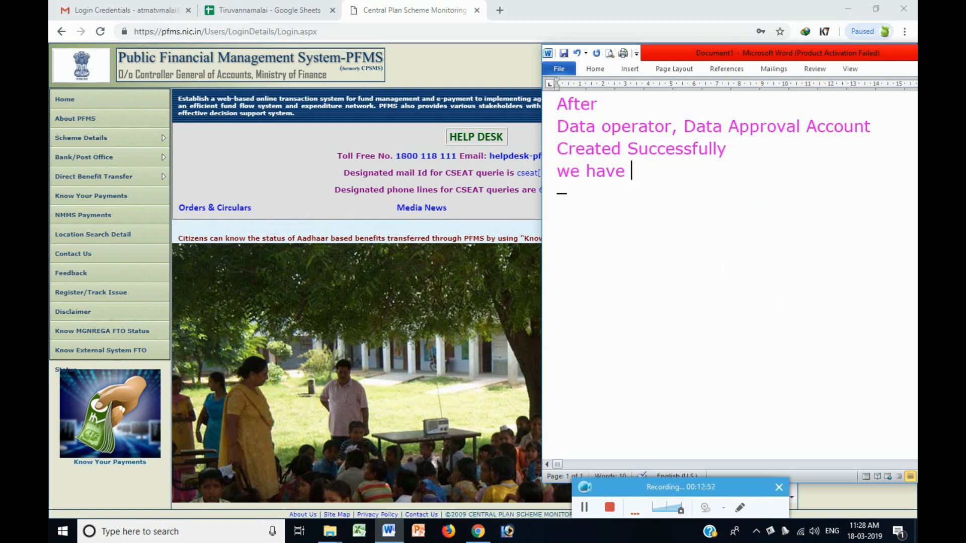
{"action": "type", "text": "do PFMS "}
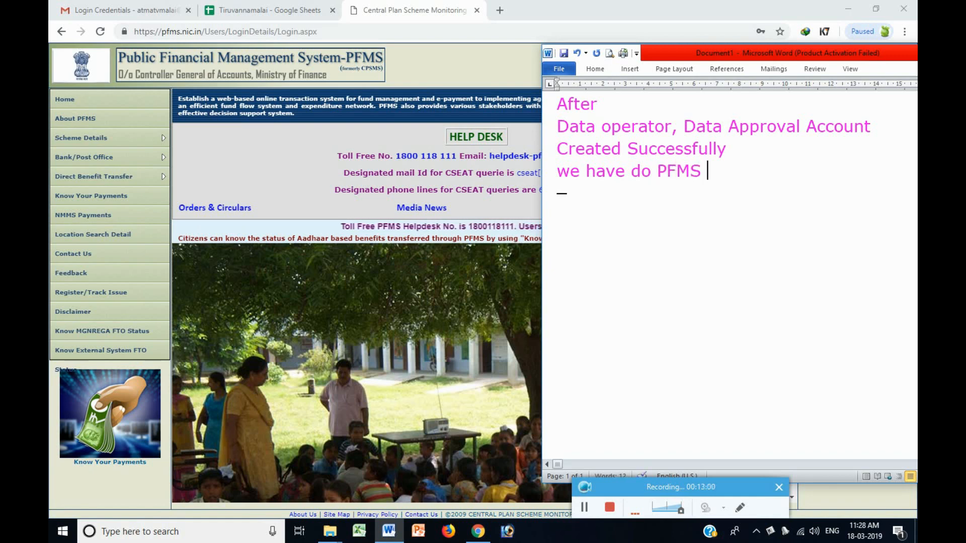
{"action": "type", "text": "Operation"}
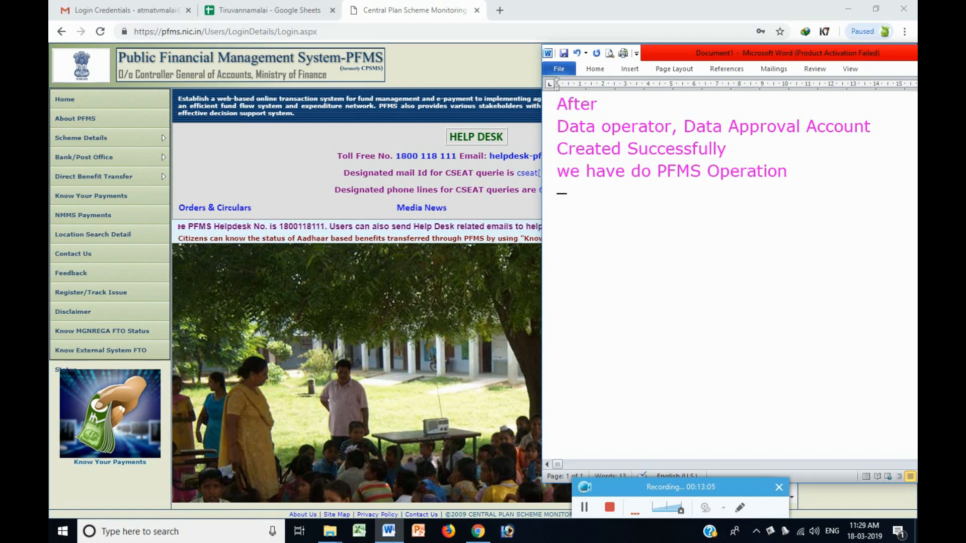
{"action": "key", "text": "Return"}
{"action": "type", "text": "Ope"}
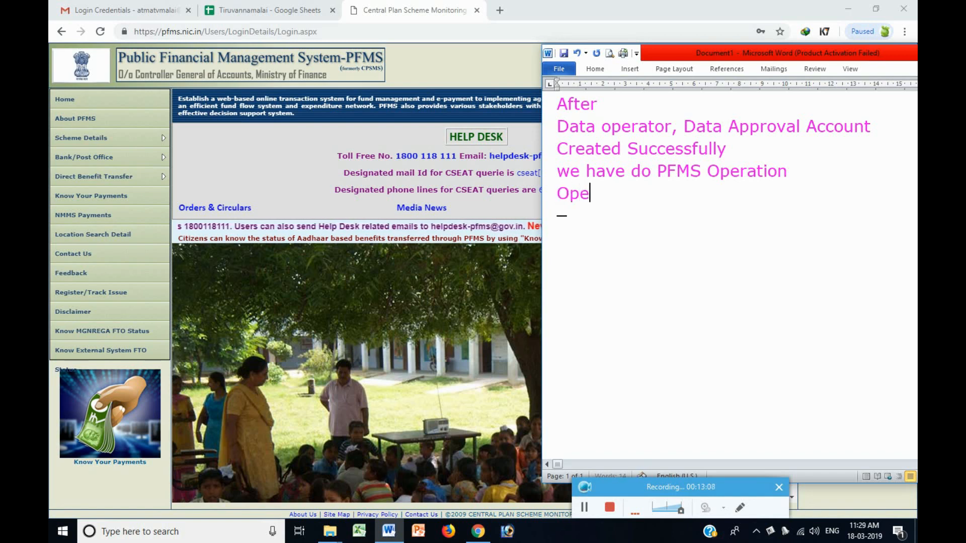
{"action": "type", "text": "ning Bala"}
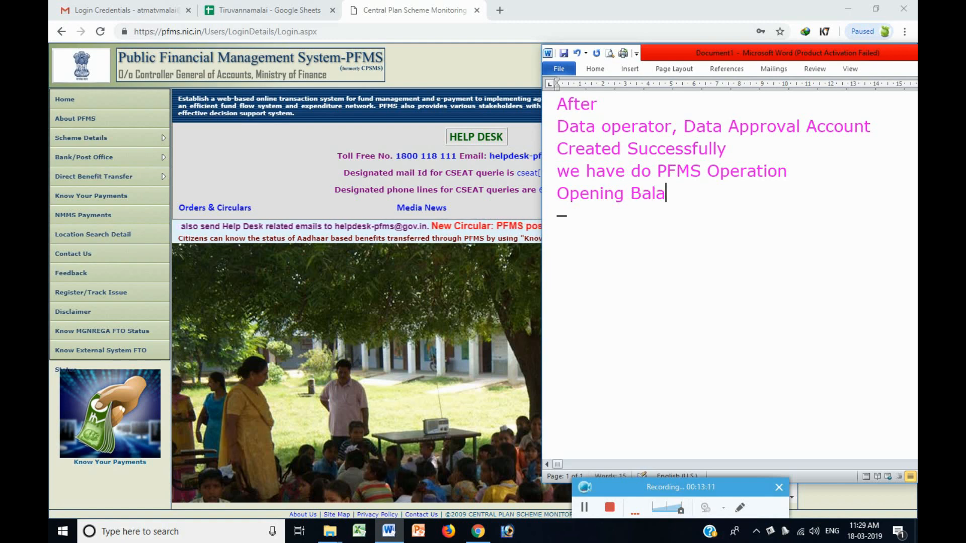
{"action": "type", "text": "nce Enter"}
{"action": "type", "text": "y"}
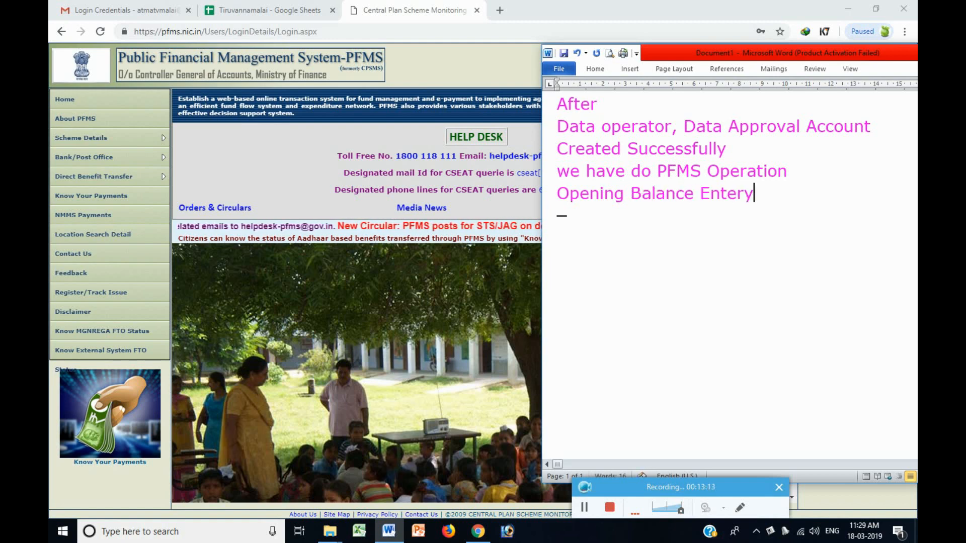
List Expenditure Entry with the spelling corrected, then select all the notes text.
{"action": "key", "text": "Return"}
{"action": "type", "text": "Expenditure Entry"}
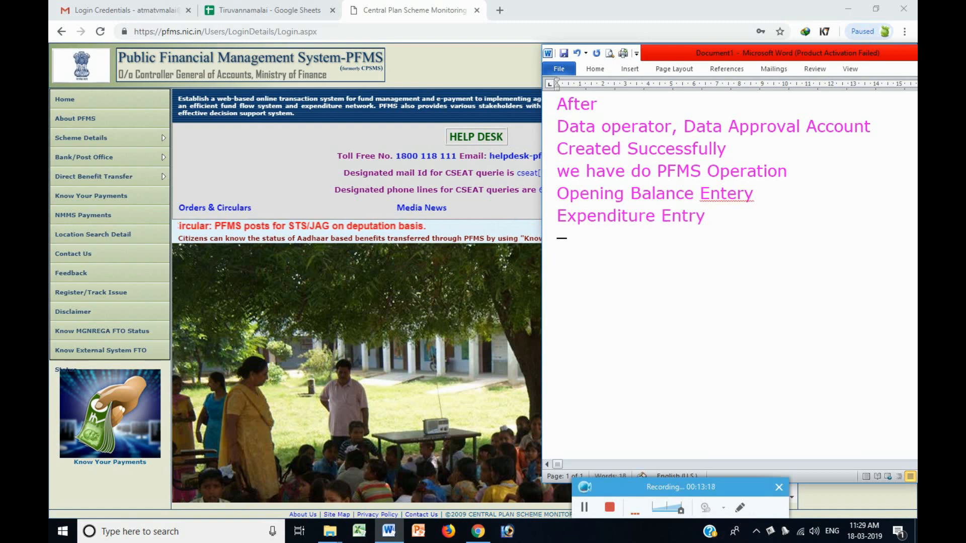
{"action": "right_click", "coordinate": [737, 193]}
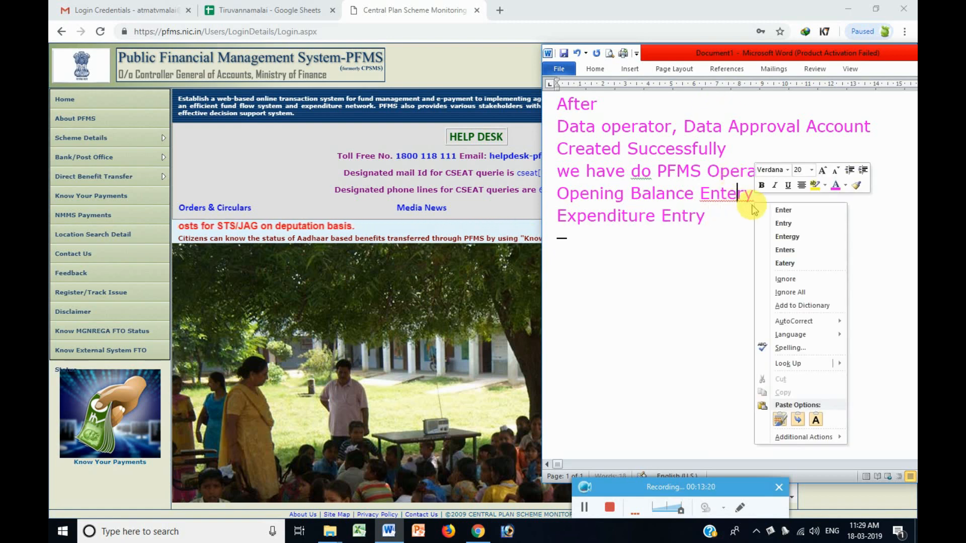
{"action": "left_click", "coordinate": [798, 227]}
{"action": "key", "text": "Return"}
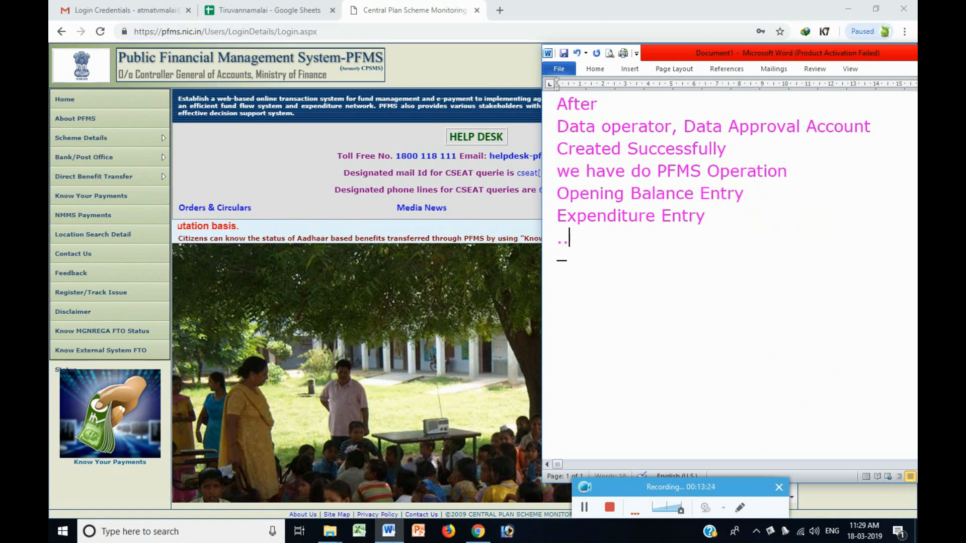
{"action": "type", "text": "Etc.."}
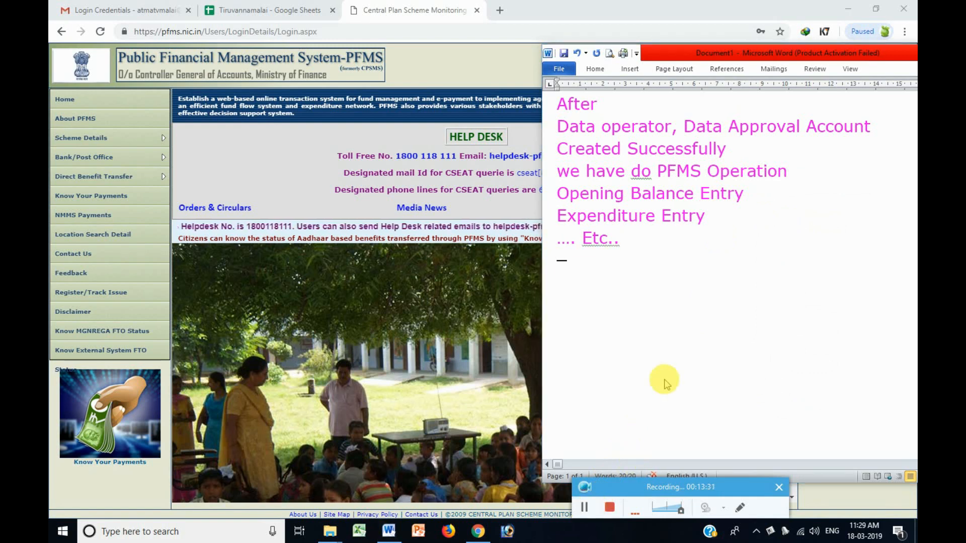
{"action": "left_click_drag", "start_coordinate": [681, 255], "coordinate": [523, 103]}
Write the note 'Now I login again in Tvmalai block level Admin account then create the Data approval Account'.
{"action": "type", "text": "Now"}
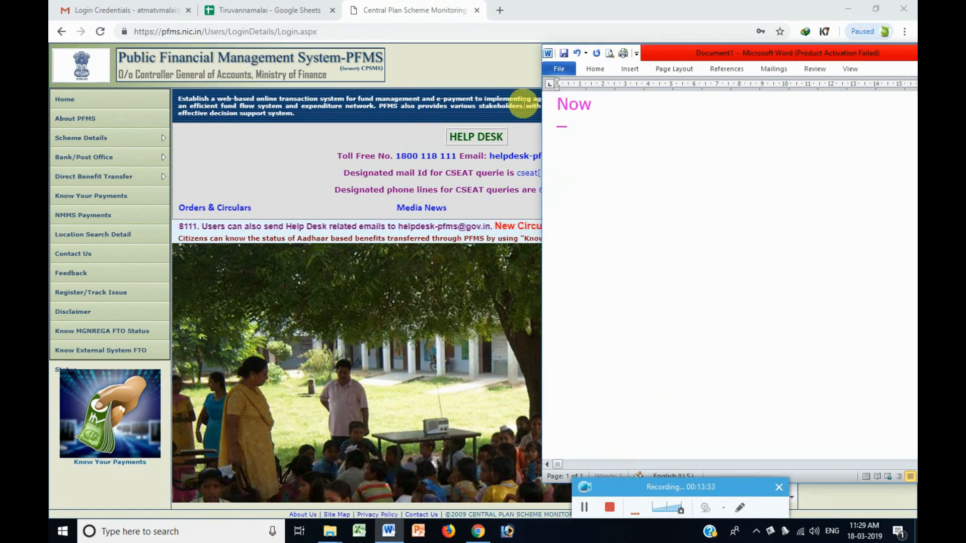
{"action": "type", "text": " I login ag"}
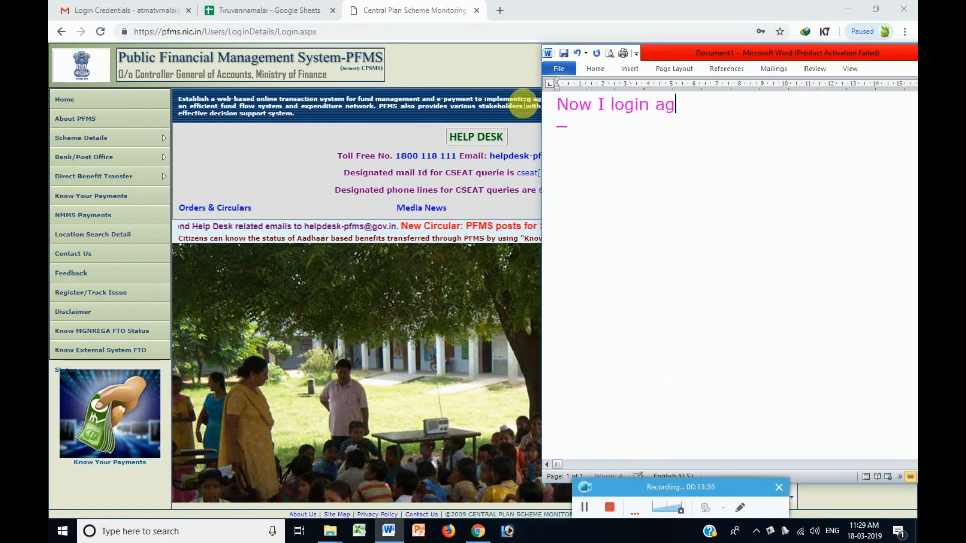
{"action": "type", "text": "ain in"}
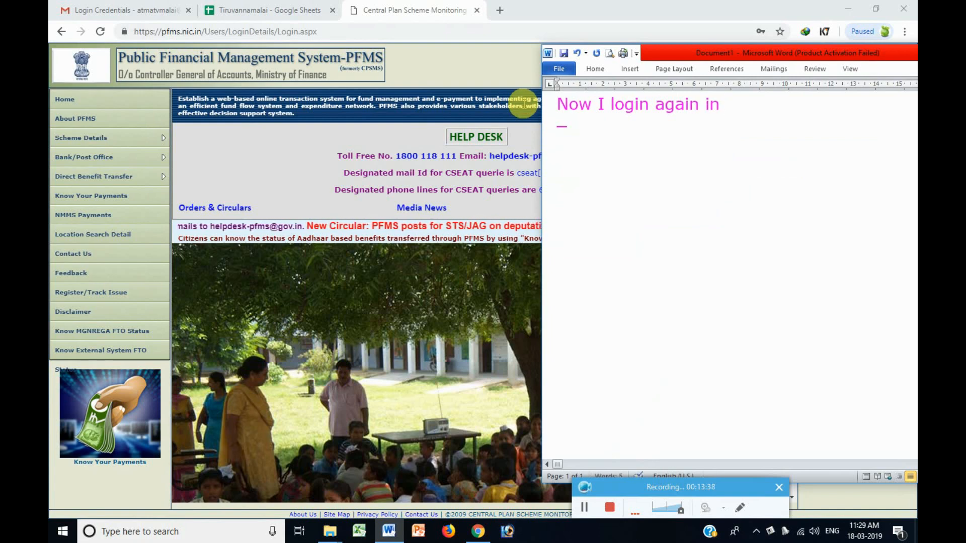
{"action": "type", "text": " Tvmalai"}
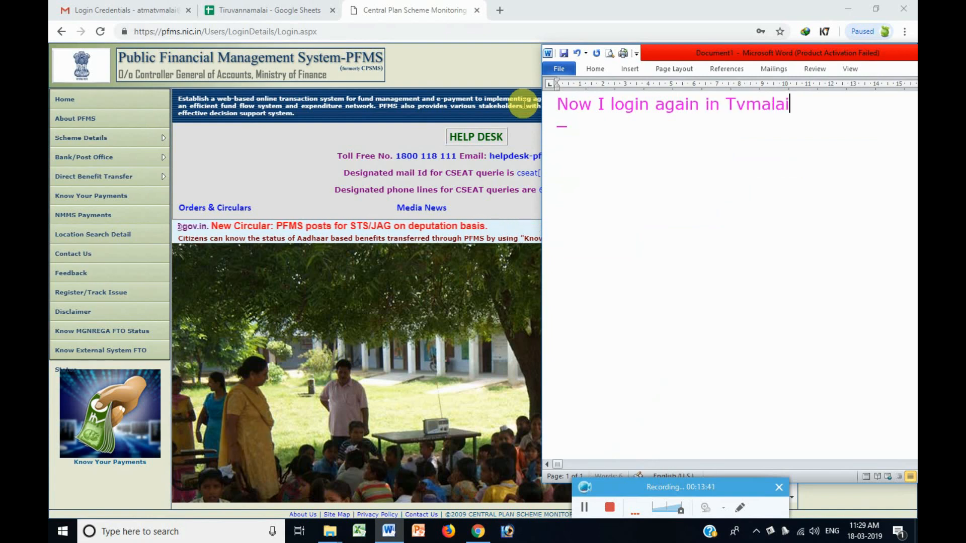
{"action": "type", "text": " bloc"}
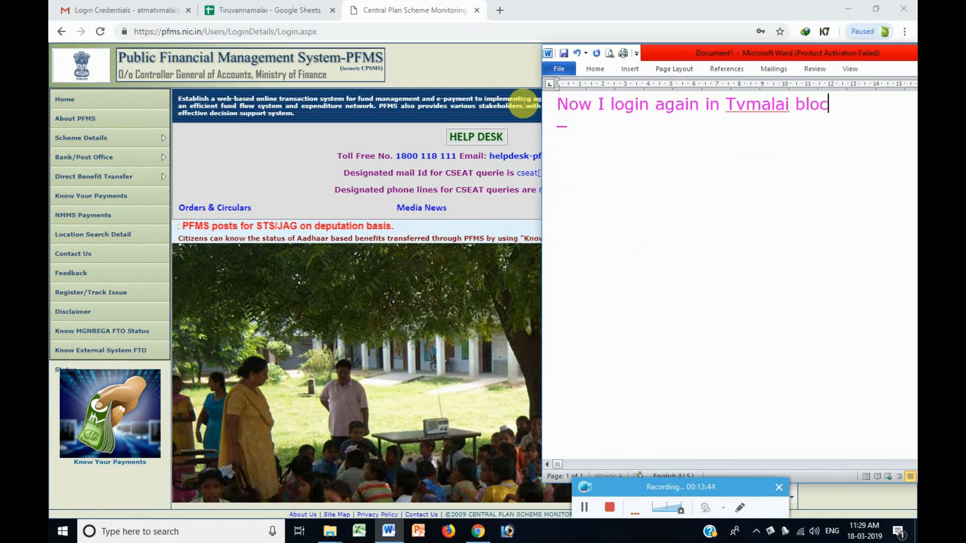
{"action": "type", "text": "k level"}
{"action": "key", "text": "Return"}
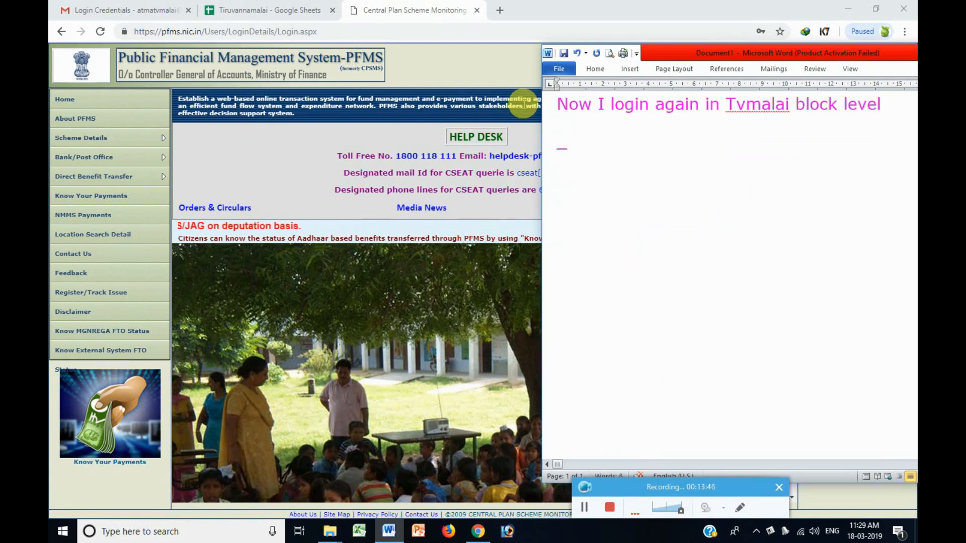
{"action": "type", "text": "Admin account "}
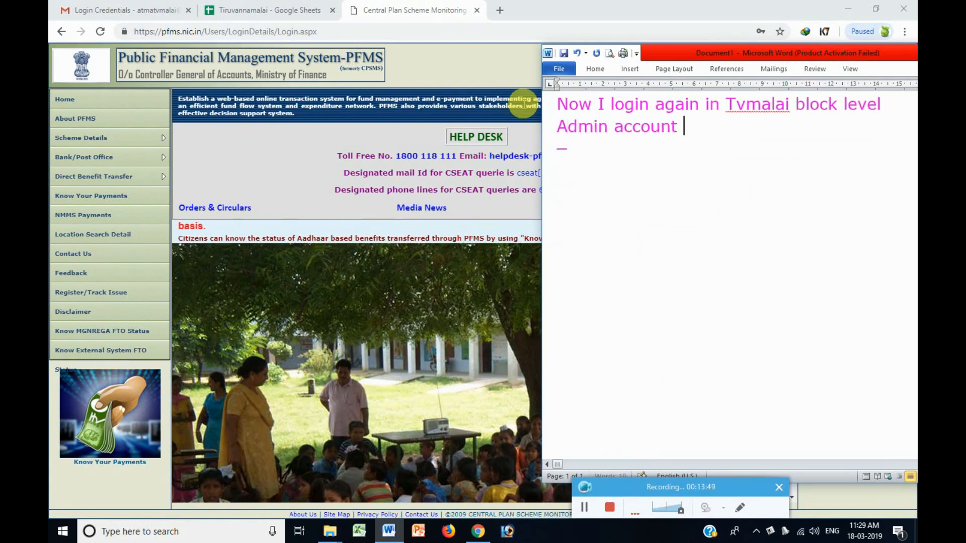
{"action": "type", "text": "then cr"}
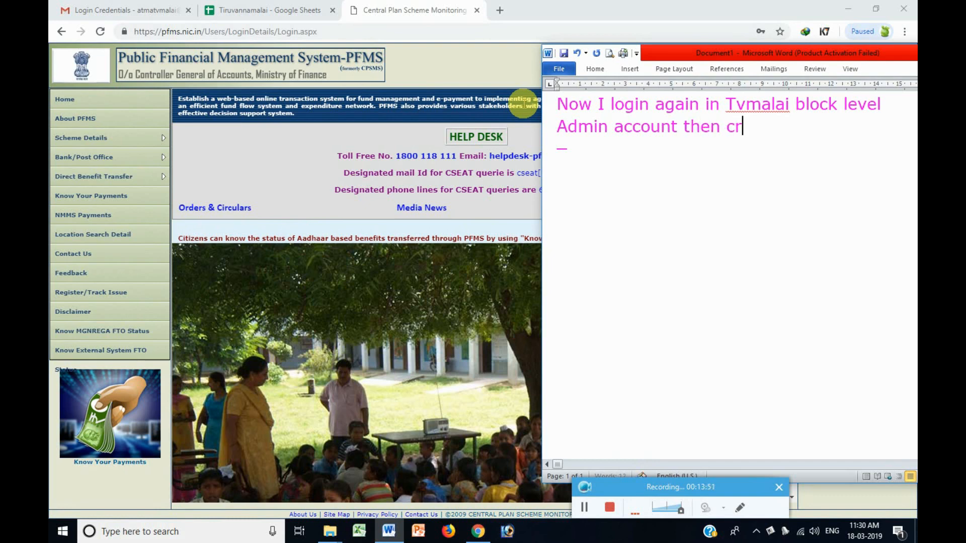
{"action": "type", "text": "eate the "}
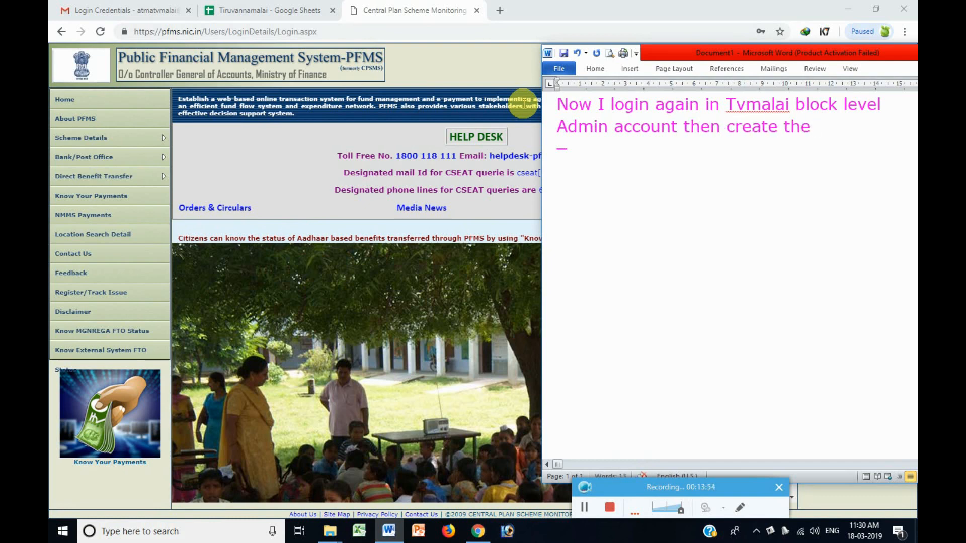
{"action": "type", "text": "Data approva"}
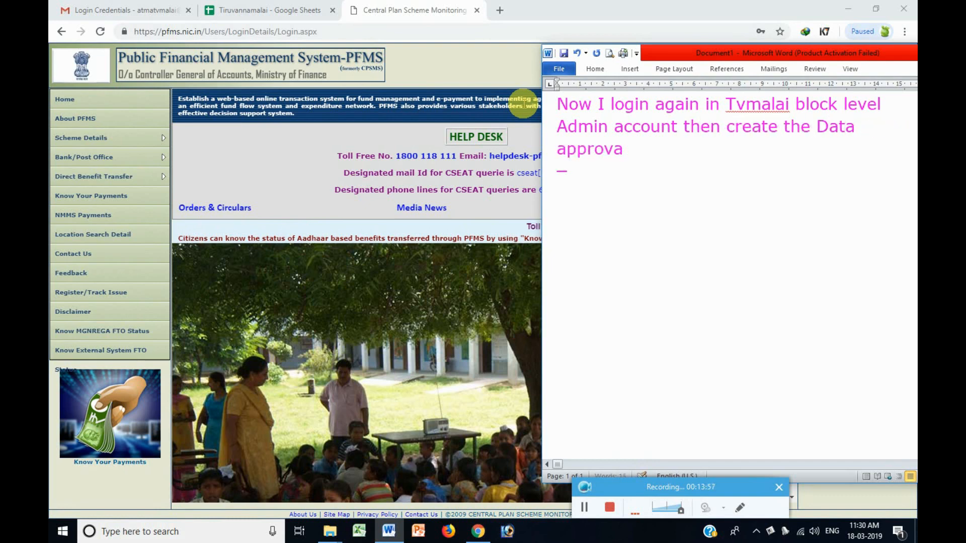
{"action": "type", "text": "l Account"}
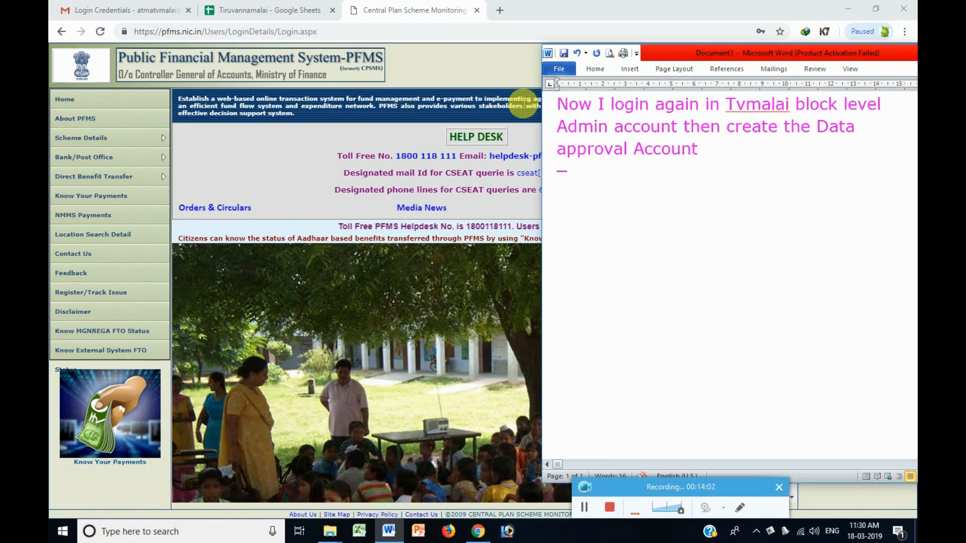
{"action": "left_click", "coordinate": [584, 508]}
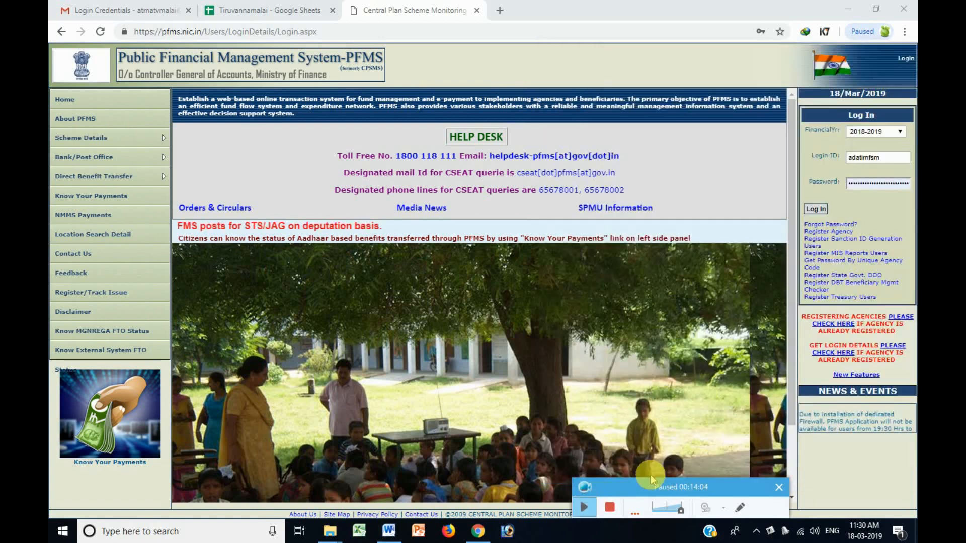
Log in to PFMS and start a new user of type Agency Data Approver.
{"action": "double_click", "coordinate": [863, 185]}
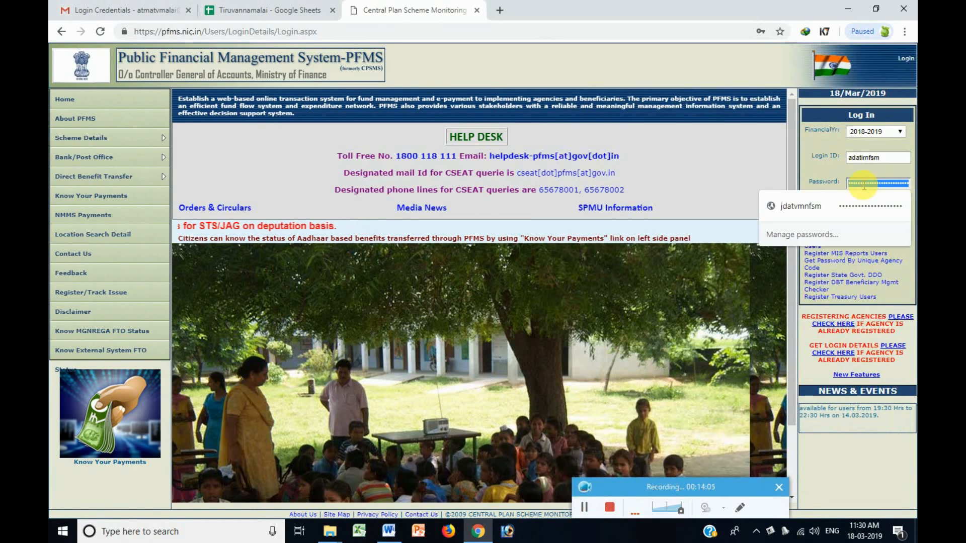
{"action": "left_click", "coordinate": [816, 209]}
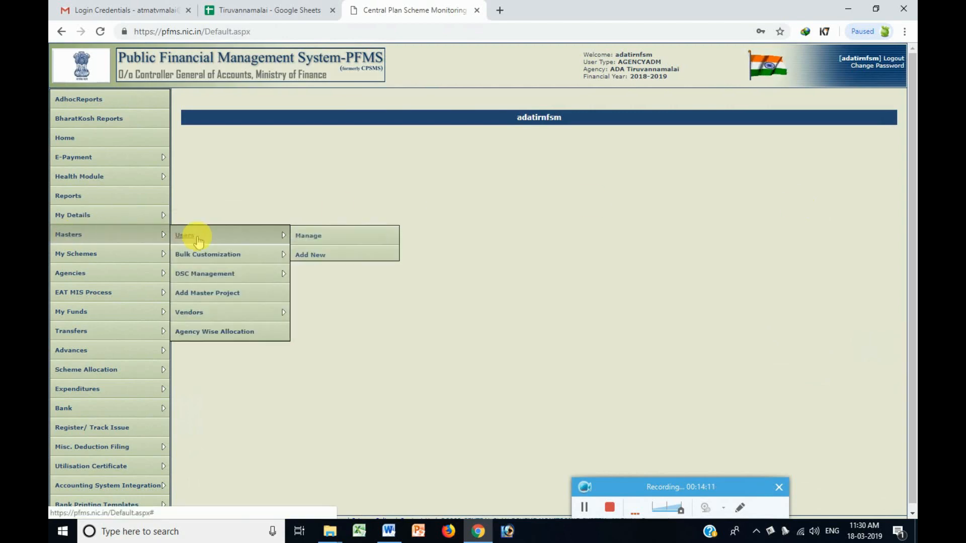
{"action": "left_click", "coordinate": [307, 255]}
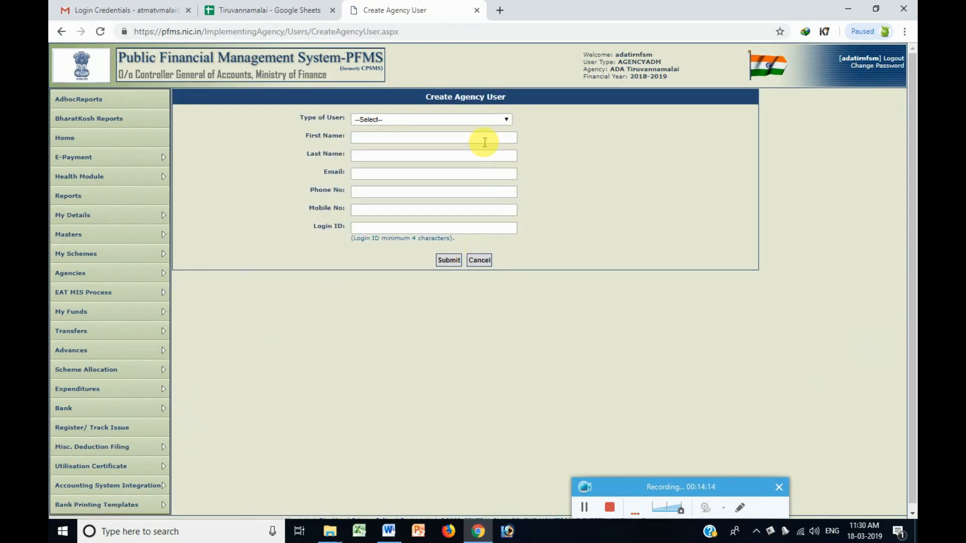
{"action": "left_click", "coordinate": [475, 121]}
{"action": "left_click", "coordinate": [472, 138]}
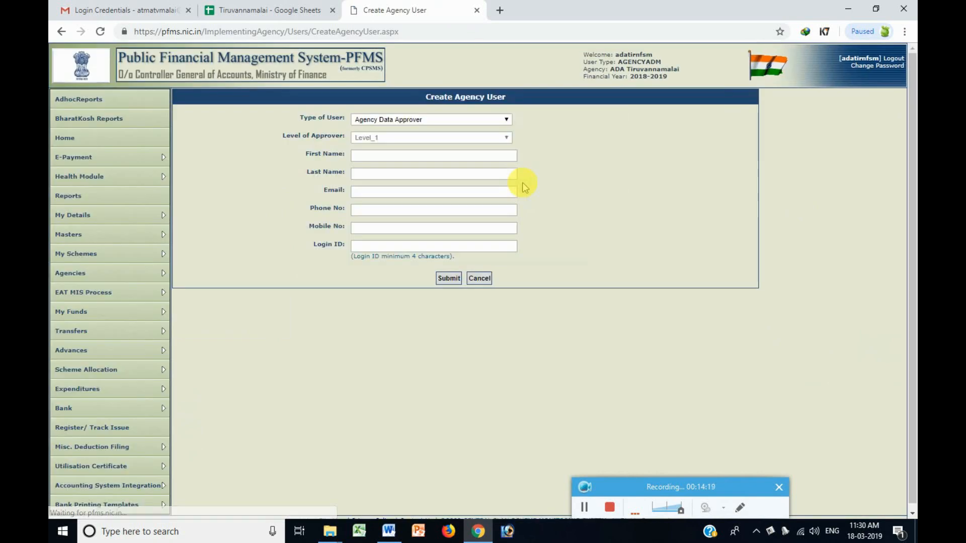
Fill in the approver's name, e-mail, phone number and login ID, then submit the user.
{"action": "left_click", "coordinate": [441, 156]}
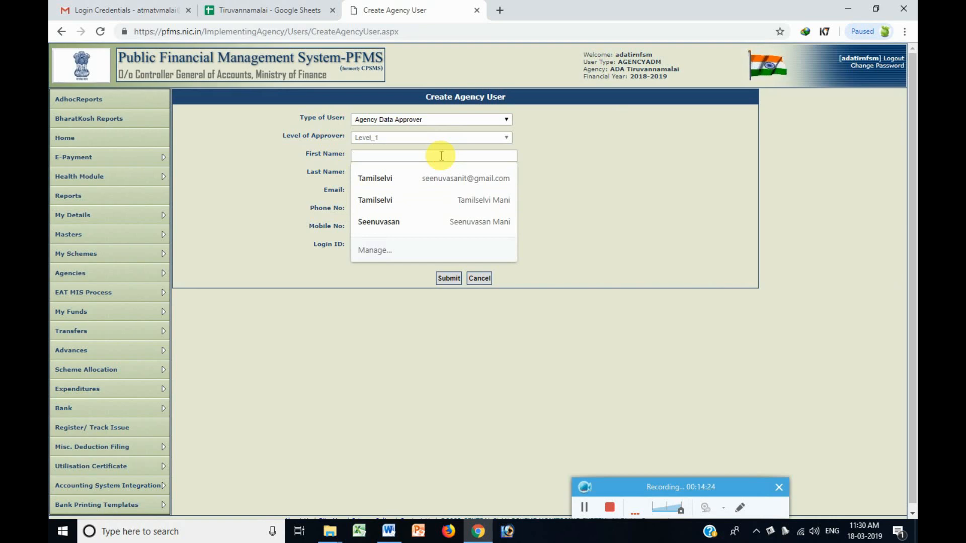
{"action": "type", "text": "ADA"}
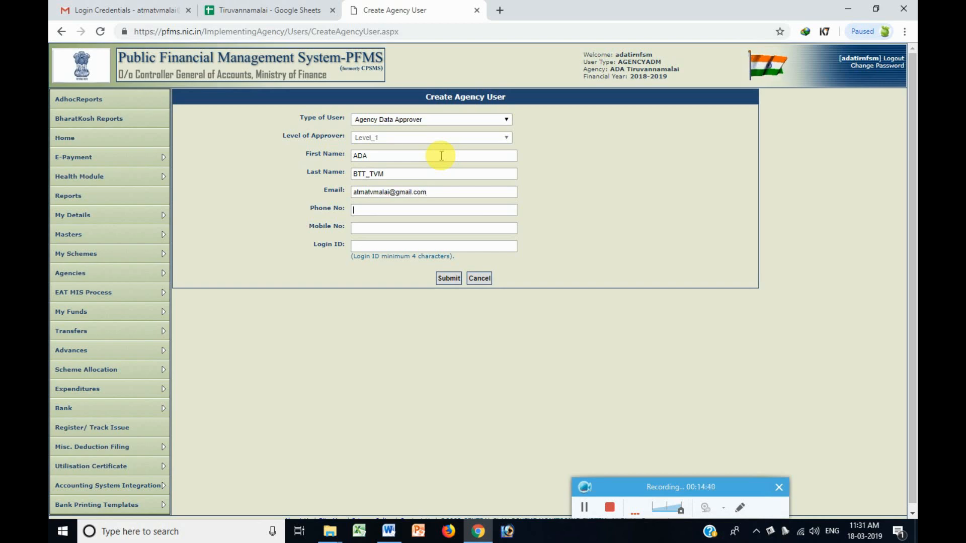
{"action": "type", "text": "8"}
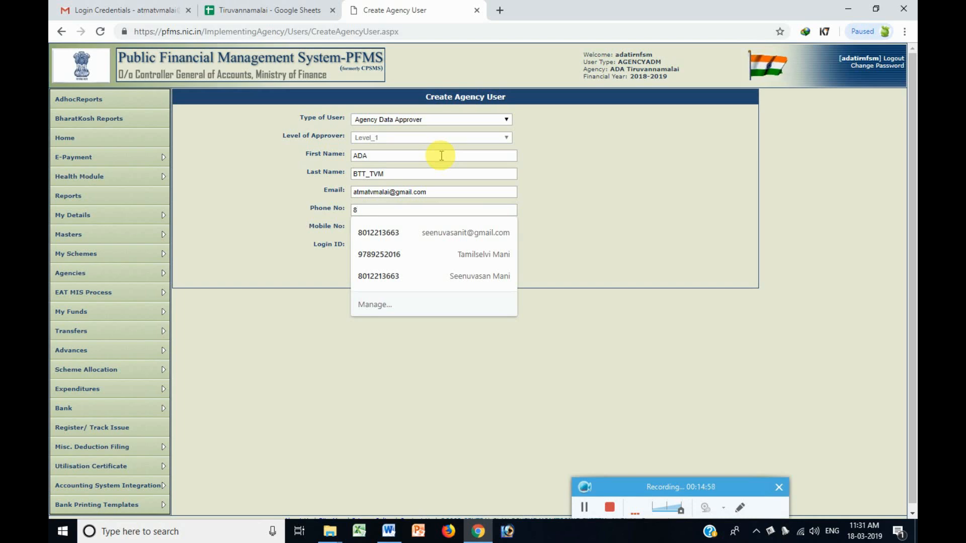
{"action": "key", "text": "BackSpace"}
{"action": "type", "text": "4"}
{"action": "key", "text": "BackSpace"}
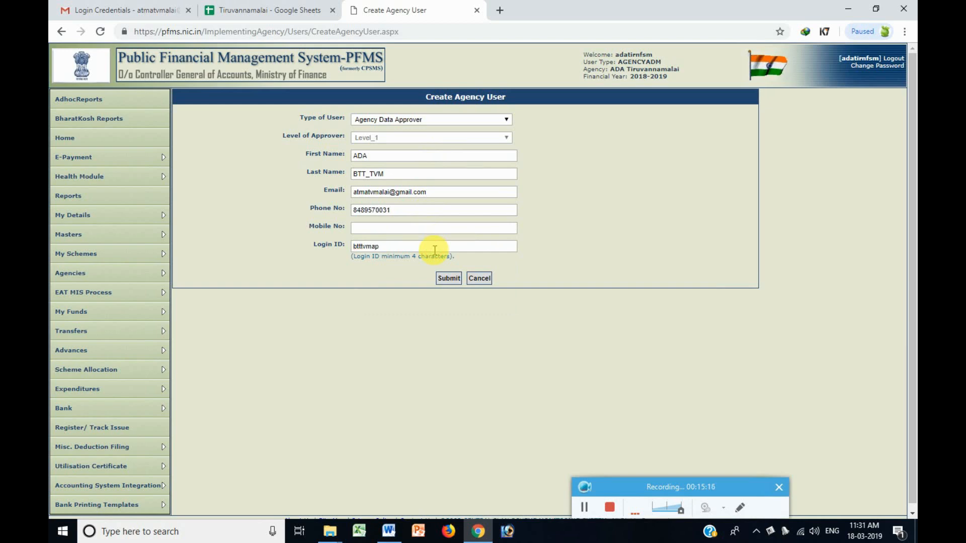
{"action": "left_click", "coordinate": [447, 278]}
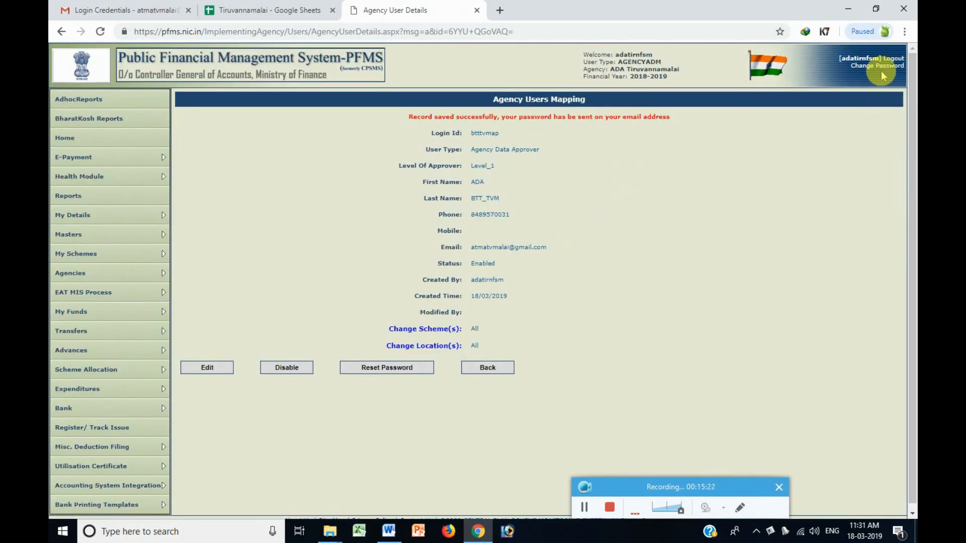
Log out of PFMS and open the Login Credentials email to select the approver's login ID.
{"action": "left_click", "coordinate": [895, 59]}
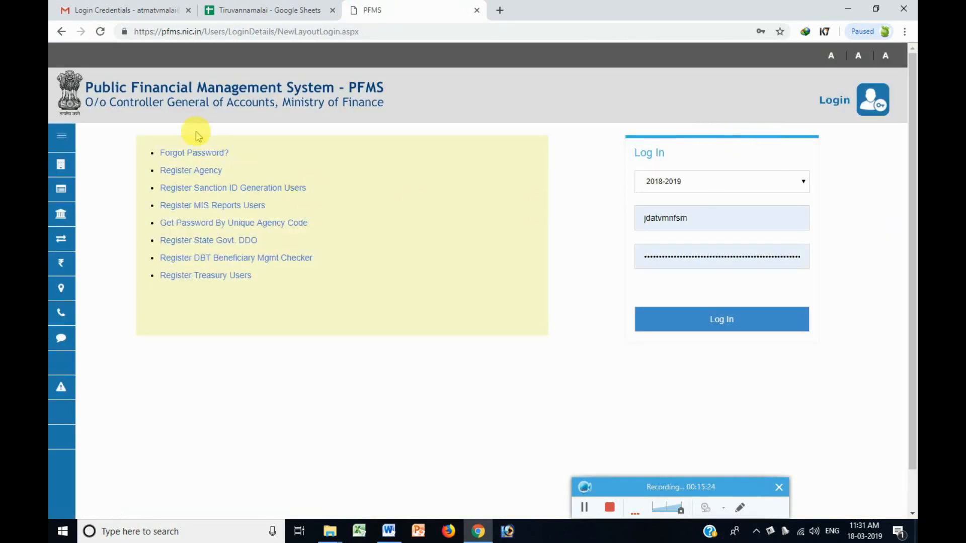
{"action": "left_click", "coordinate": [166, 11]}
{"action": "left_click", "coordinate": [126, 142]}
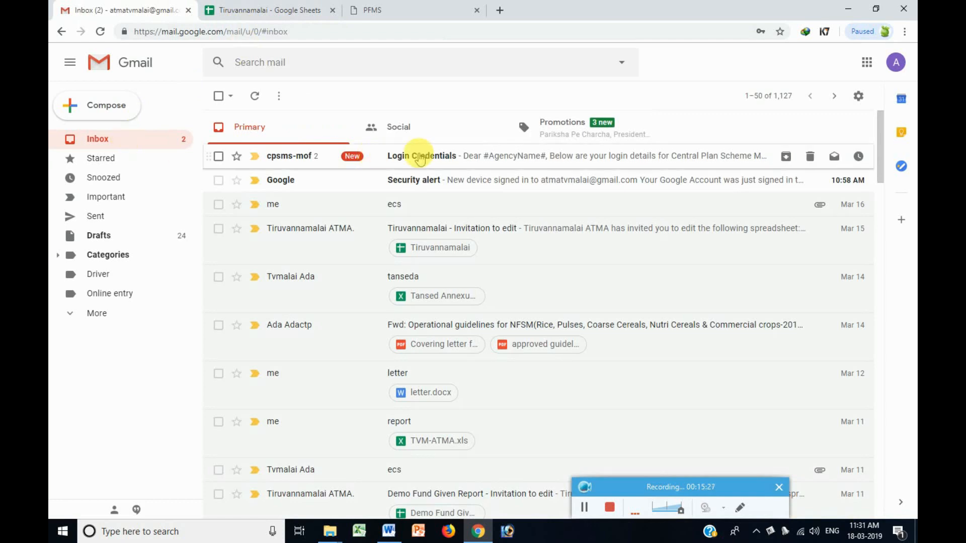
{"action": "left_click", "coordinate": [453, 156]}
{"action": "double_click", "coordinate": [347, 288]}
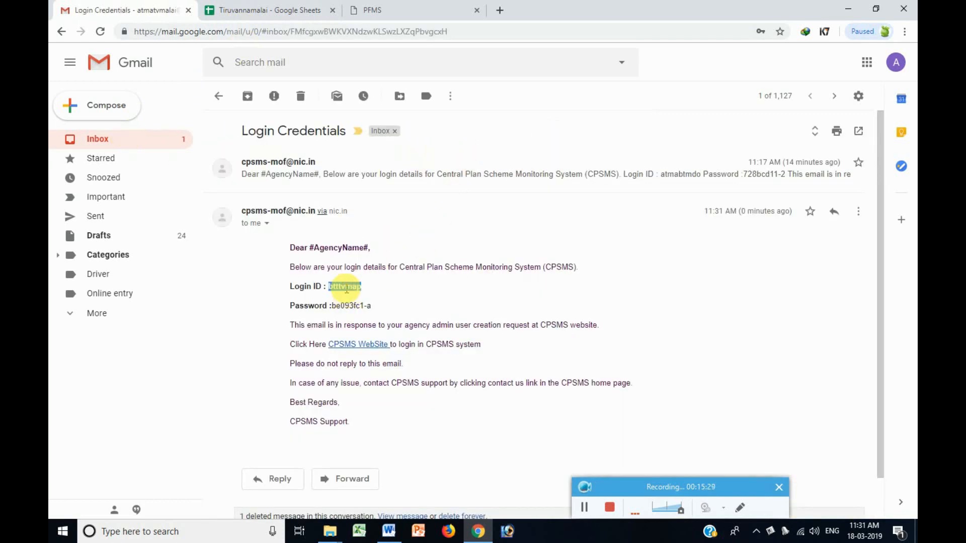
{"action": "left_click", "coordinate": [387, 529]}
{"action": "left_click", "coordinate": [730, 169]}
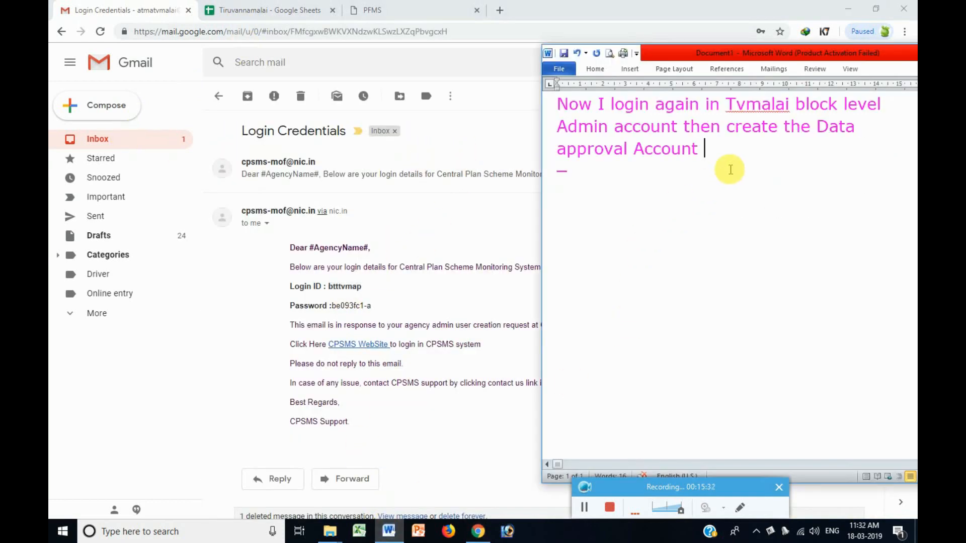
Add the line 'id and password email sent by PFMS' to the note.
{"action": "key", "text": "Return"}
{"action": "type", "text": "id"}
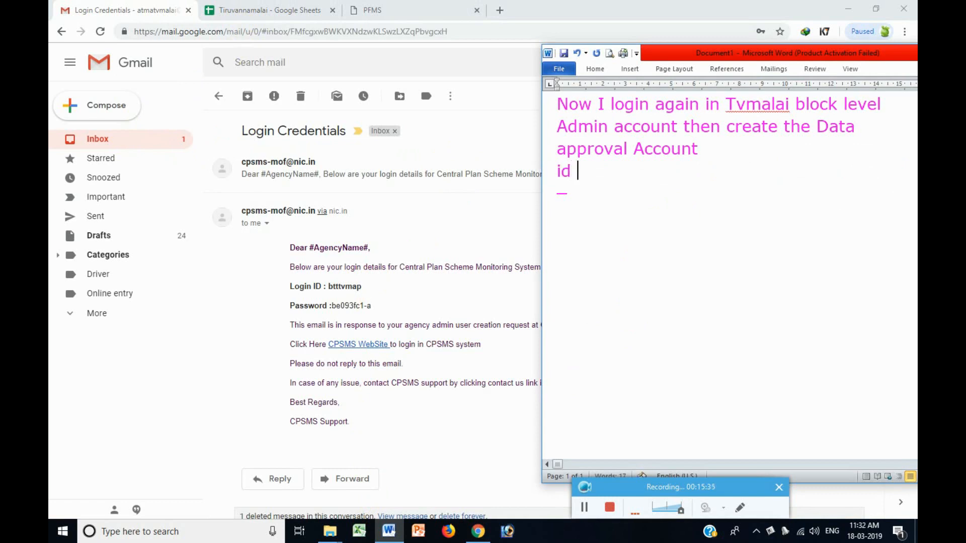
{"action": "type", "text": " and password"}
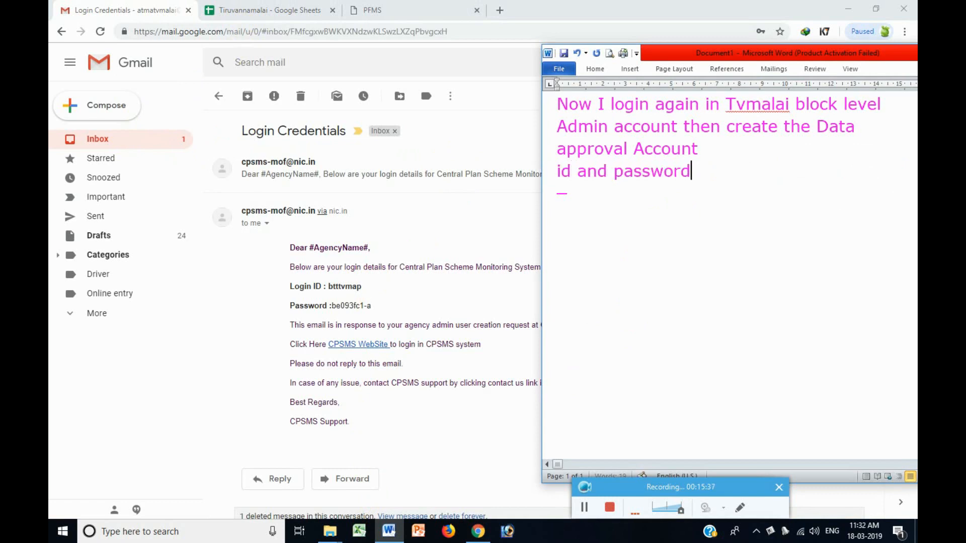
{"action": "type", "text": " email sen"}
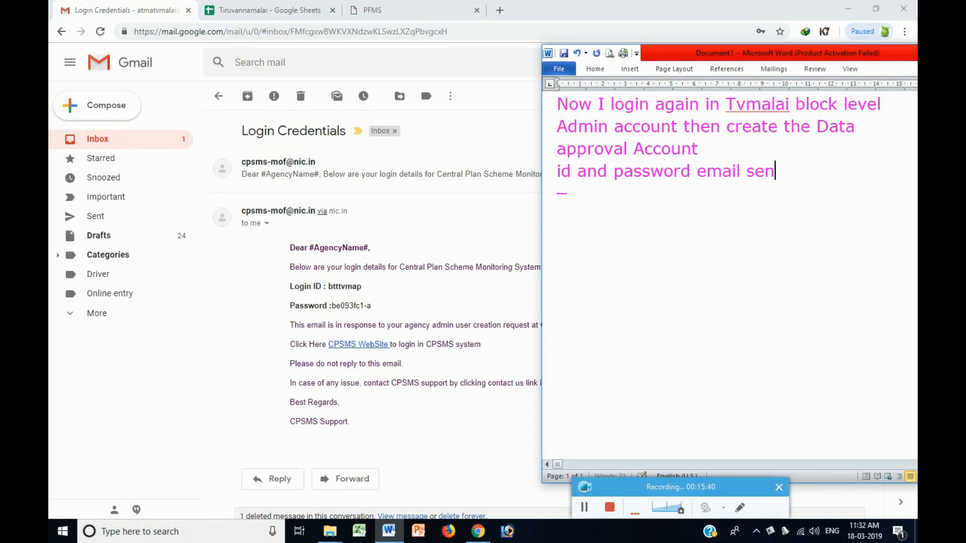
{"action": "type", "text": "t by PFMS"}
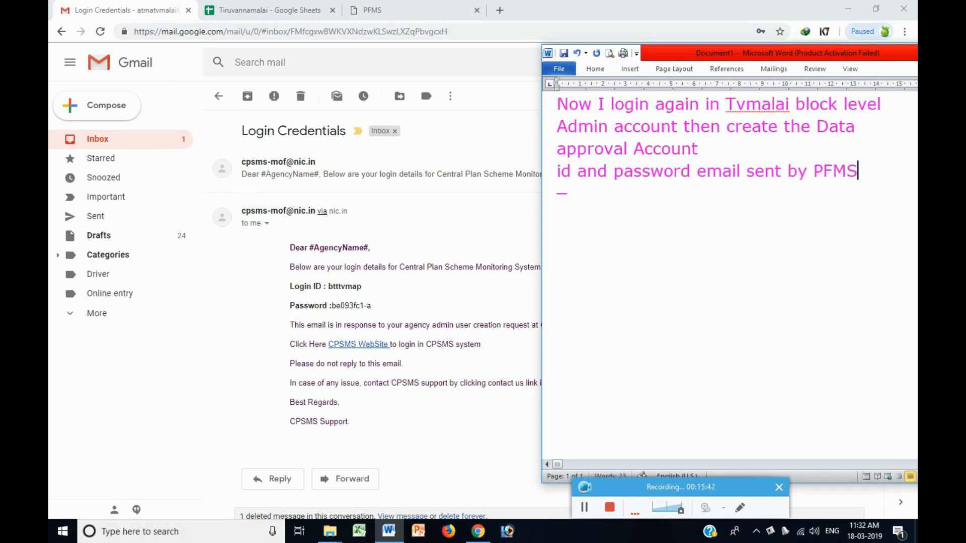
{"action": "double_click", "coordinate": [345, 287]}
{"action": "key", "text": "ctrl+c"}
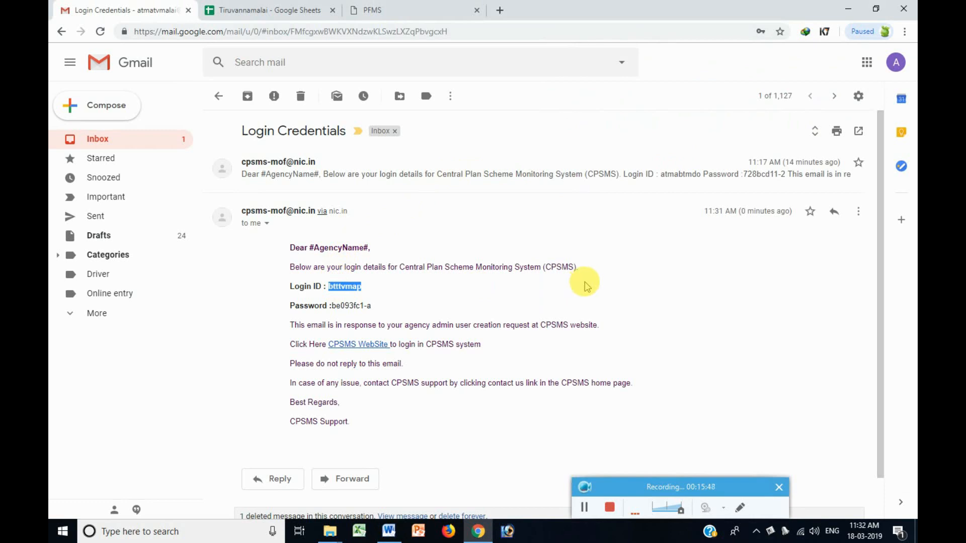
Log in to PFMS with the approver's login ID and password copied from the email.
{"action": "left_click", "coordinate": [420, 10]}
{"action": "double_click", "coordinate": [754, 219]}
{"action": "key", "text": "ctrl+v"}
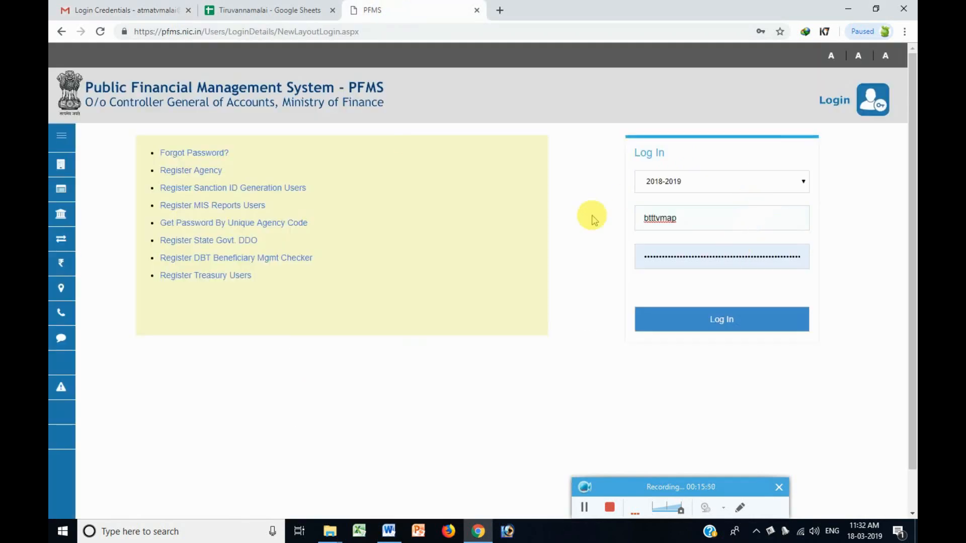
{"action": "left_click", "coordinate": [126, 10]}
{"action": "left_click_drag", "start_coordinate": [371, 305], "coordinate": [327, 305]}
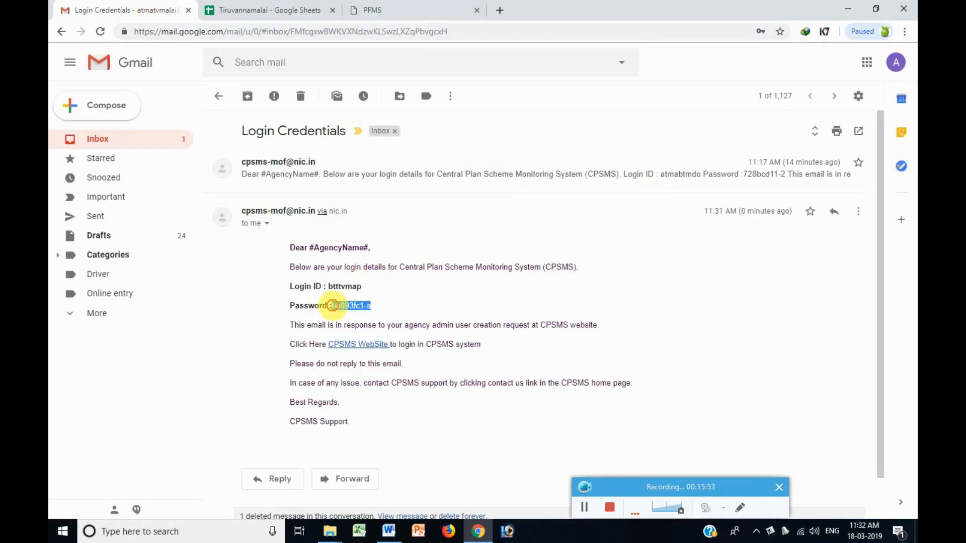
{"action": "left_click", "coordinate": [372, 11]}
{"action": "double_click", "coordinate": [726, 262]}
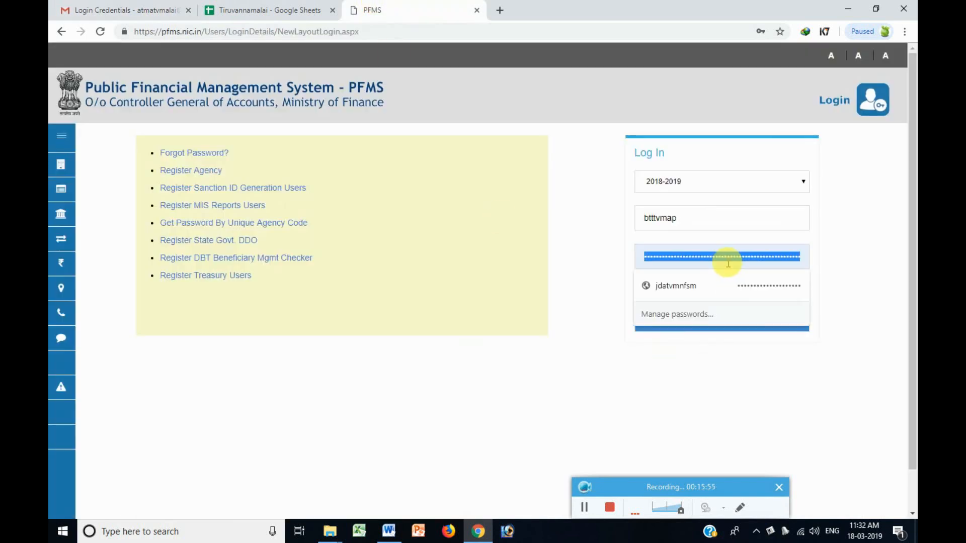
{"action": "key", "text": "ctrl+v"}
{"action": "left_click", "coordinate": [718, 319]}
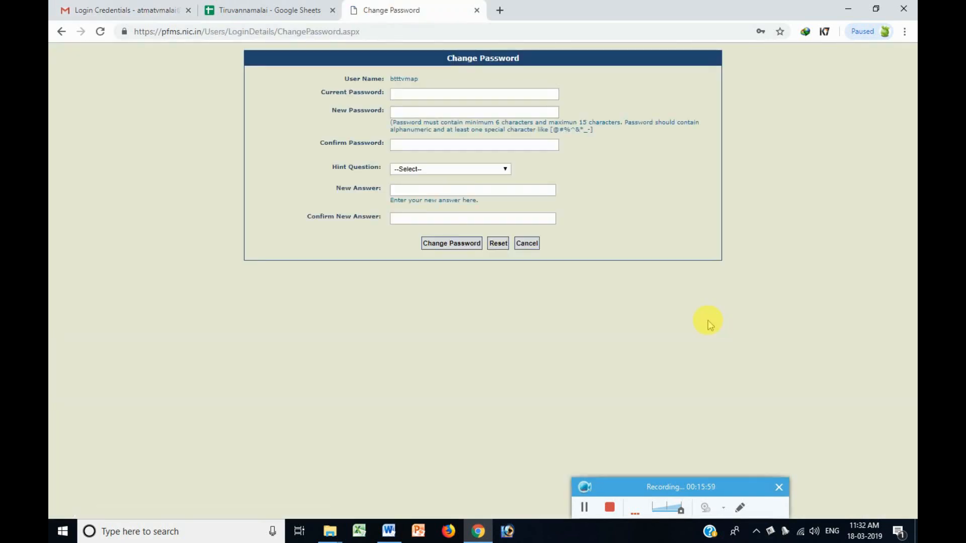
Replace the emailed password with a new one, using Your favorite food? as the hint question.
{"action": "left_click", "coordinate": [397, 93]}
{"action": "left_click", "coordinate": [433, 92]}
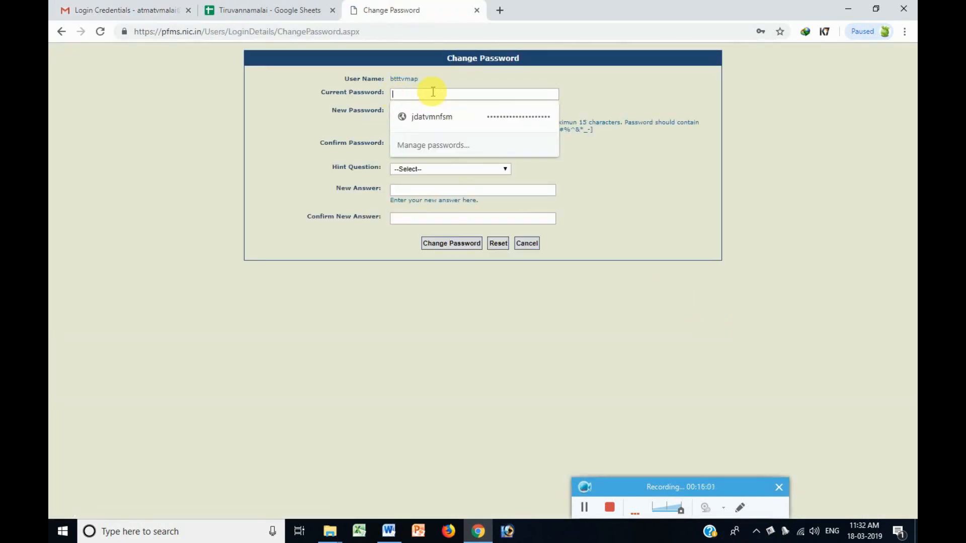
{"action": "key", "text": "ctrl+v"}
{"action": "left_click", "coordinate": [433, 113]}
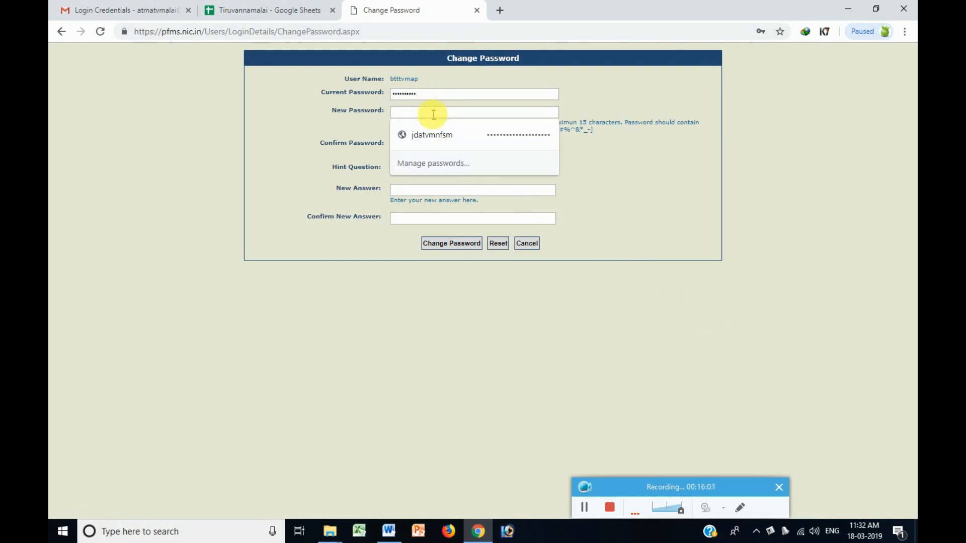
{"action": "type", "text": "j"}
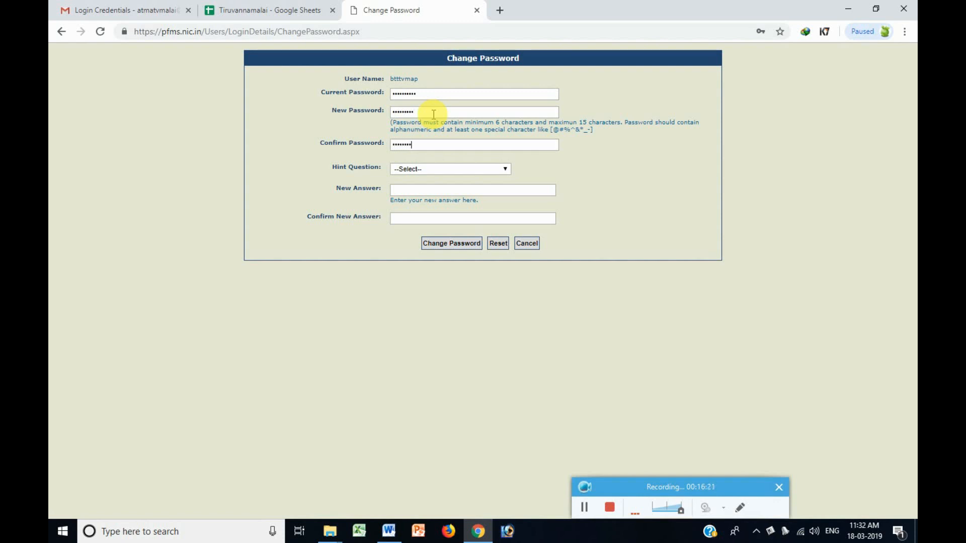
{"action": "left_click", "coordinate": [421, 169]}
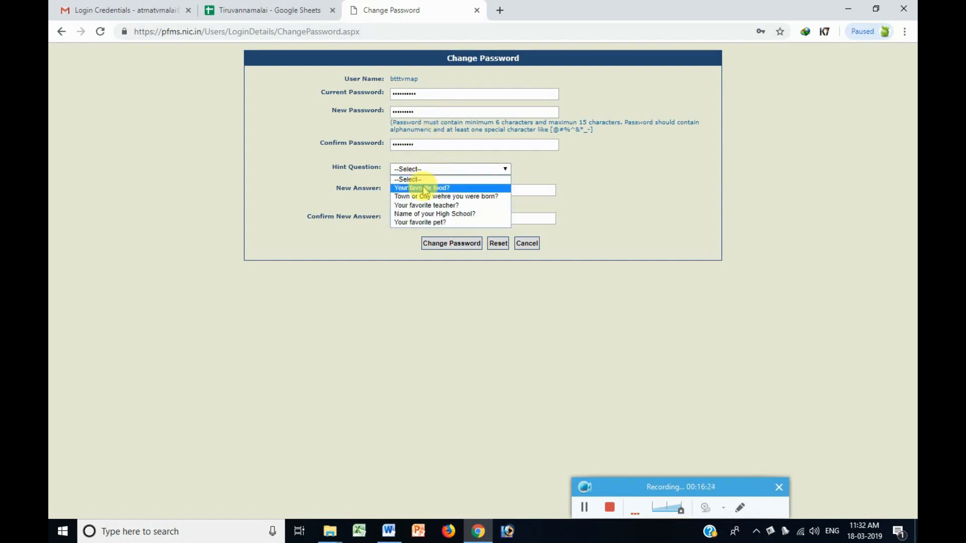
{"action": "left_click", "coordinate": [424, 187]}
{"action": "left_click", "coordinate": [424, 188]}
{"action": "type", "text": "d"}
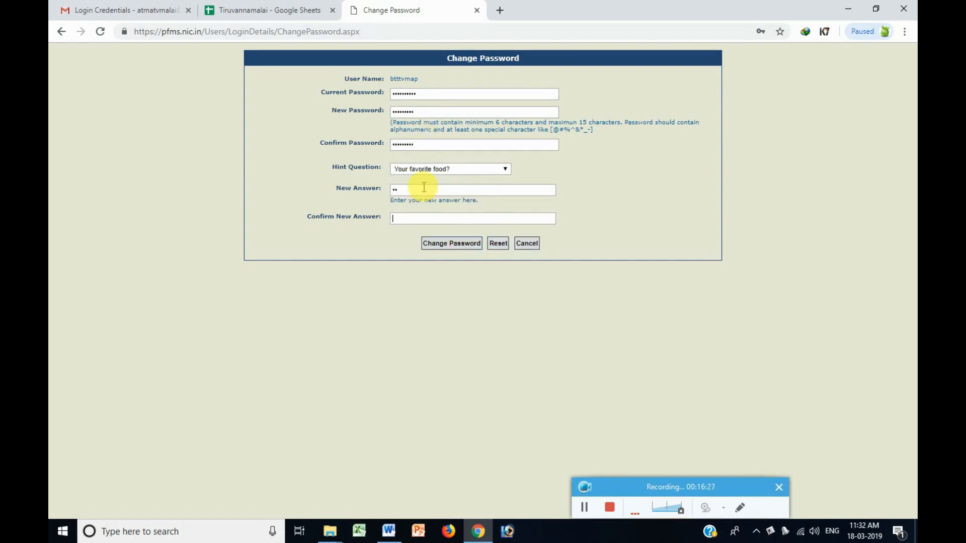
{"action": "left_click", "coordinate": [443, 243]}
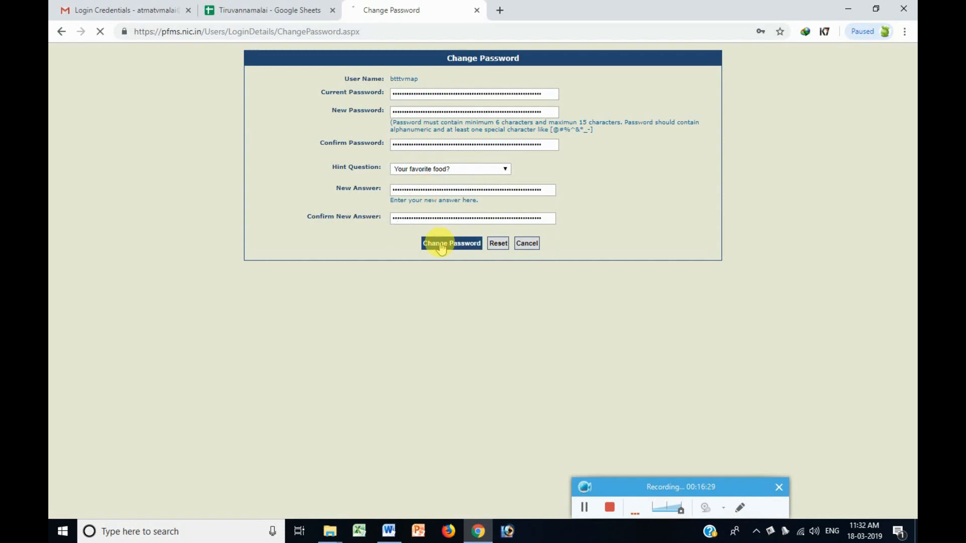
{"action": "left_click", "coordinate": [598, 101]}
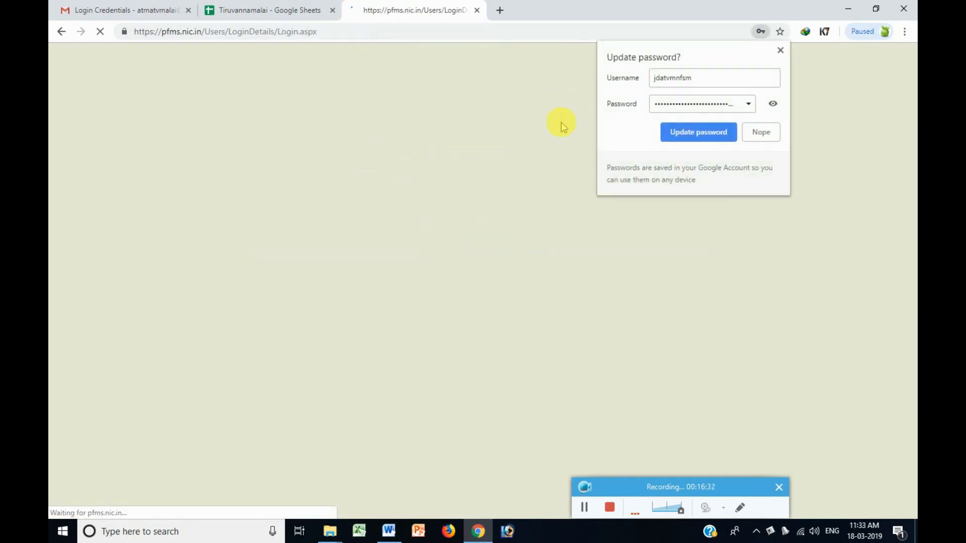
Log in to PFMS with the block-level agency account's login ID and password.
{"action": "left_click", "coordinate": [764, 132]}
{"action": "double_click", "coordinate": [856, 157]}
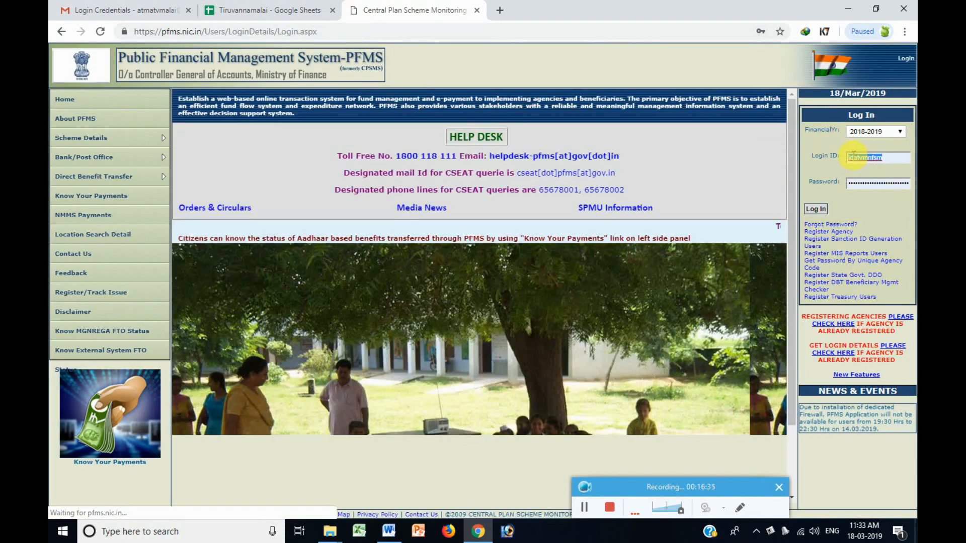
{"action": "type", "text": "btttvmap"}
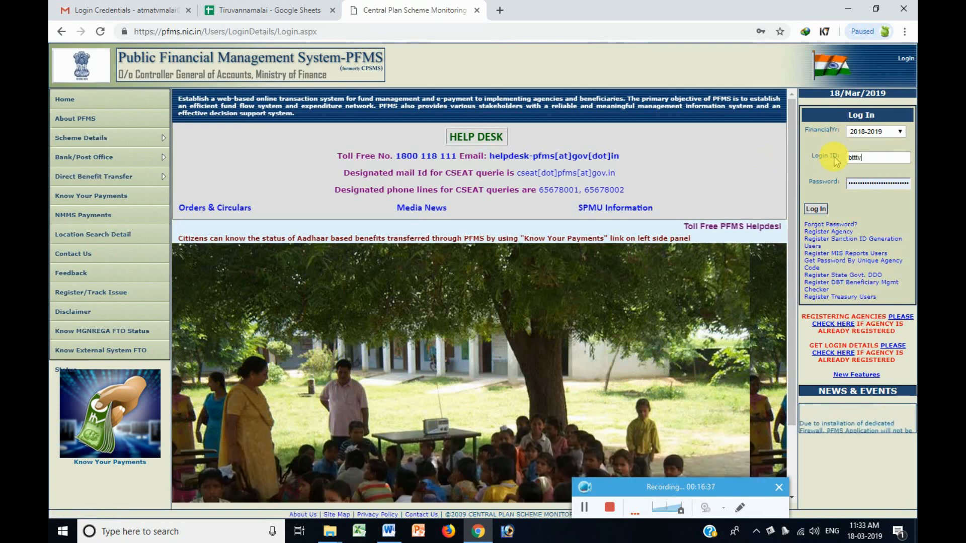
{"action": "key", "text": "Tab"}
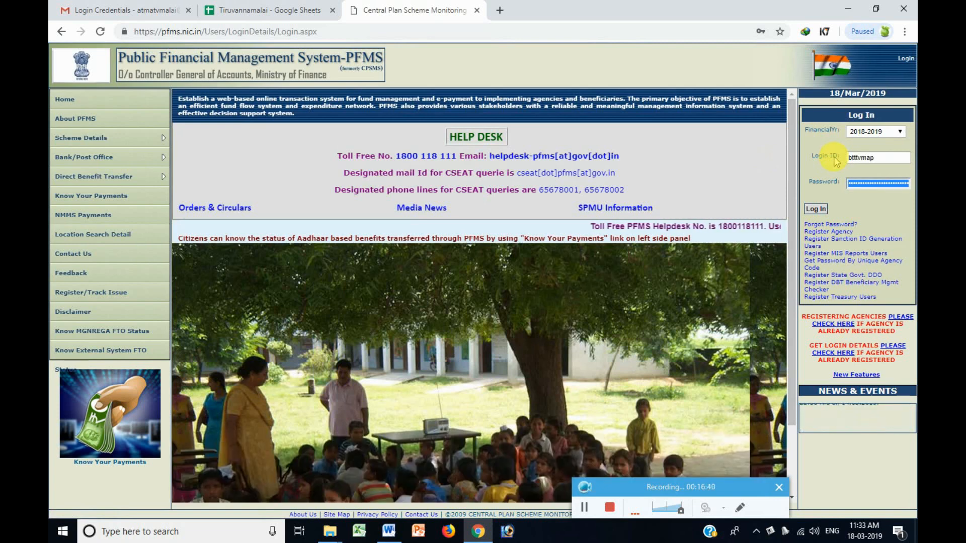
{"action": "type", "text": "****"}
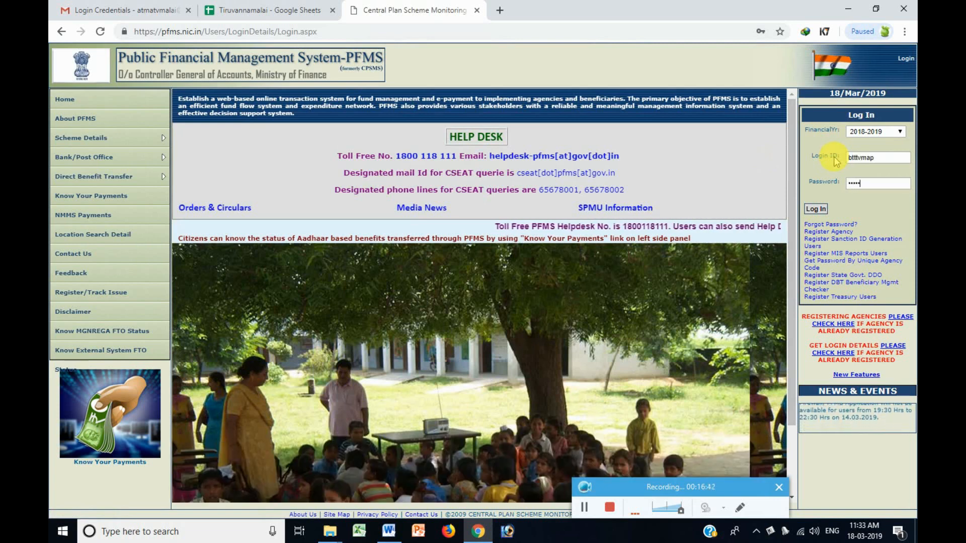
{"action": "key", "text": "BackSpace"}
{"action": "key", "text": "BackSpace"}
{"action": "key", "text": "BackSpace"}
{"action": "key", "text": "BackSpace"}
{"action": "type", "text": "********"}
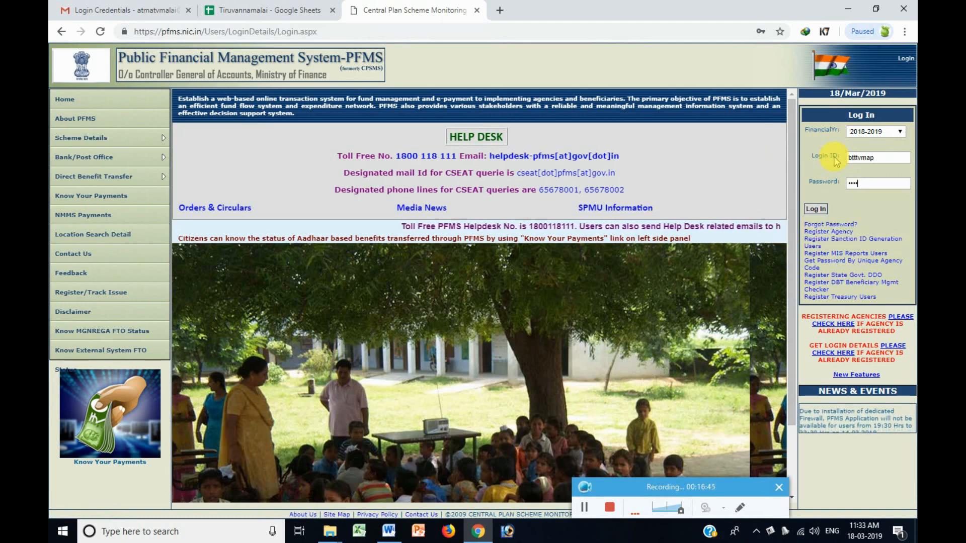
{"action": "type", "text": "*******************"}
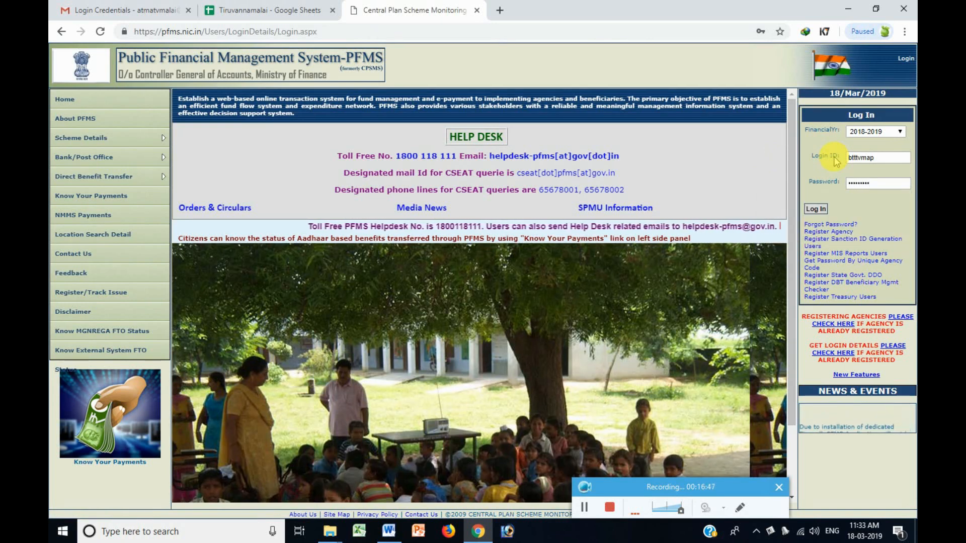
{"action": "left_click", "coordinate": [815, 209]}
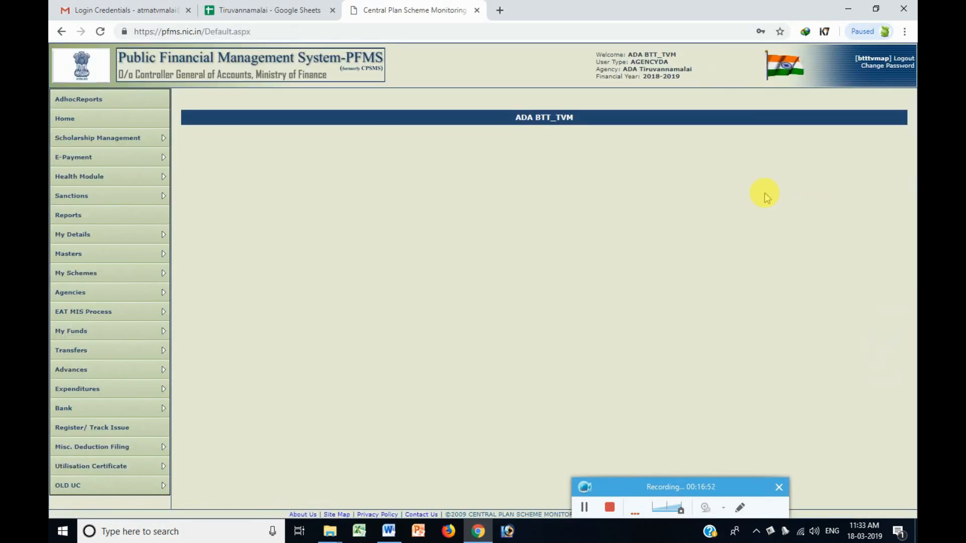
Highlight the agency name and Welcome line in the PFMS home page header.
{"action": "double_click", "coordinate": [553, 119]}
{"action": "left_click", "coordinate": [641, 74]}
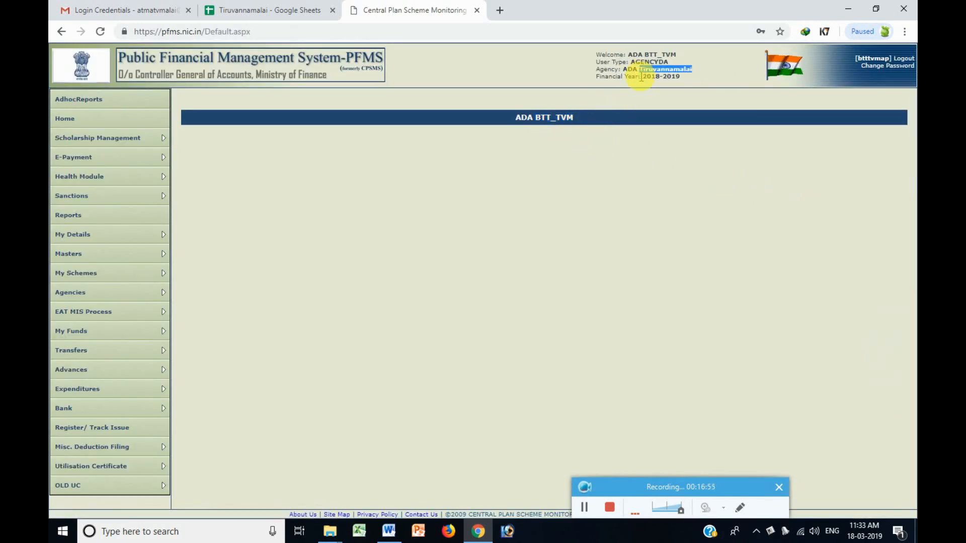
{"action": "triple_click", "coordinate": [641, 55]}
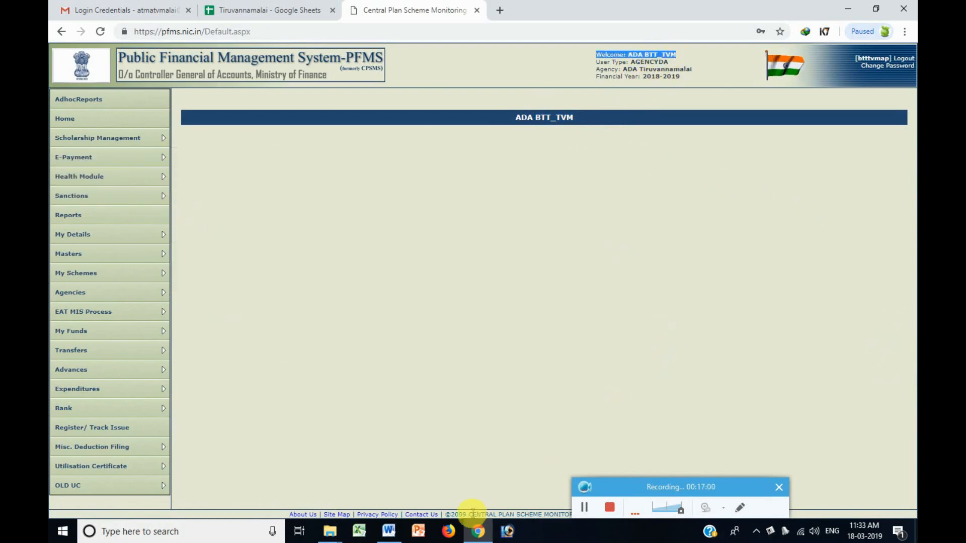
{"action": "left_click", "coordinate": [389, 530]}
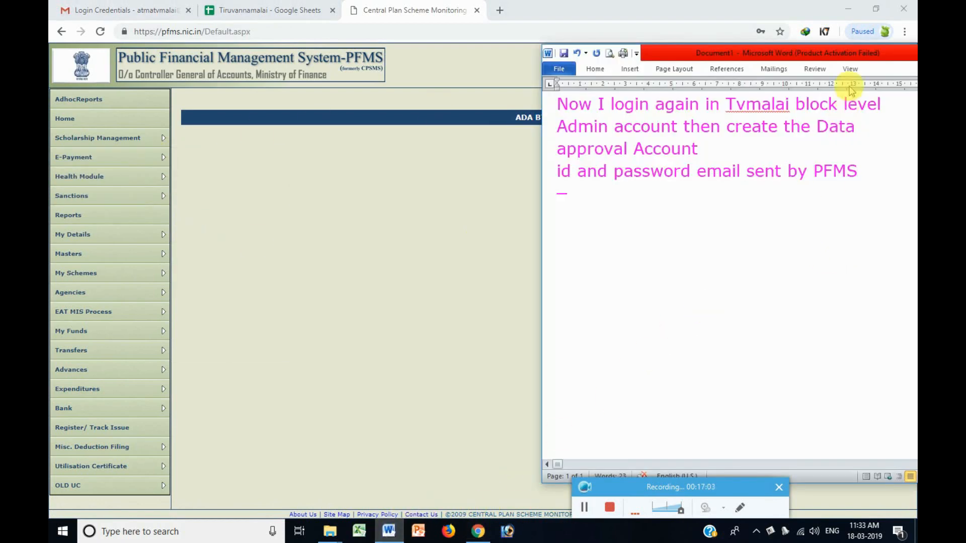
Start the new notes with 'check all the Particul…' and highlight the AGENCYDA agency line in PFMS.
{"action": "left_click_drag", "start_coordinate": [843, 55], "coordinate": [669, 164]}
{"action": "key", "text": "ctrl+a"}
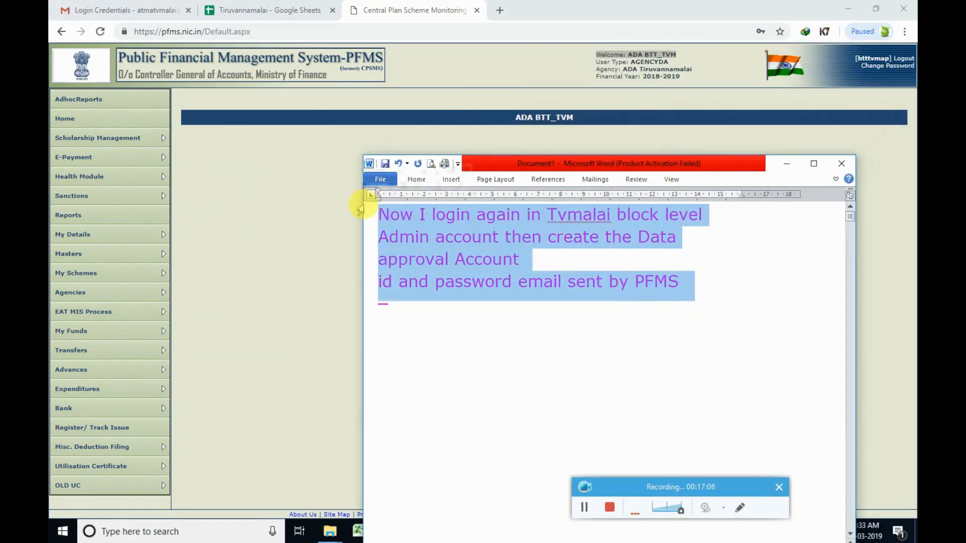
{"action": "type", "text": "check al"}
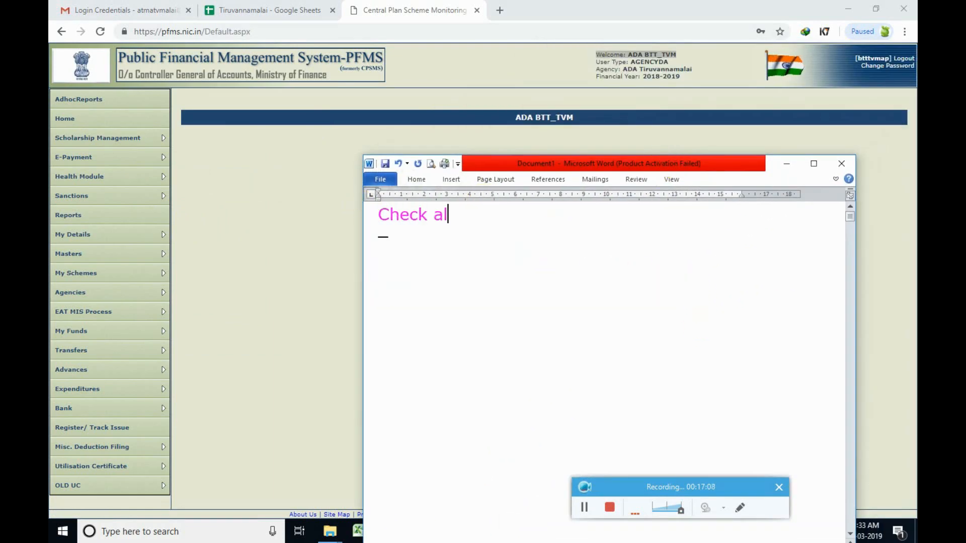
{"action": "type", "text": "l the Par"}
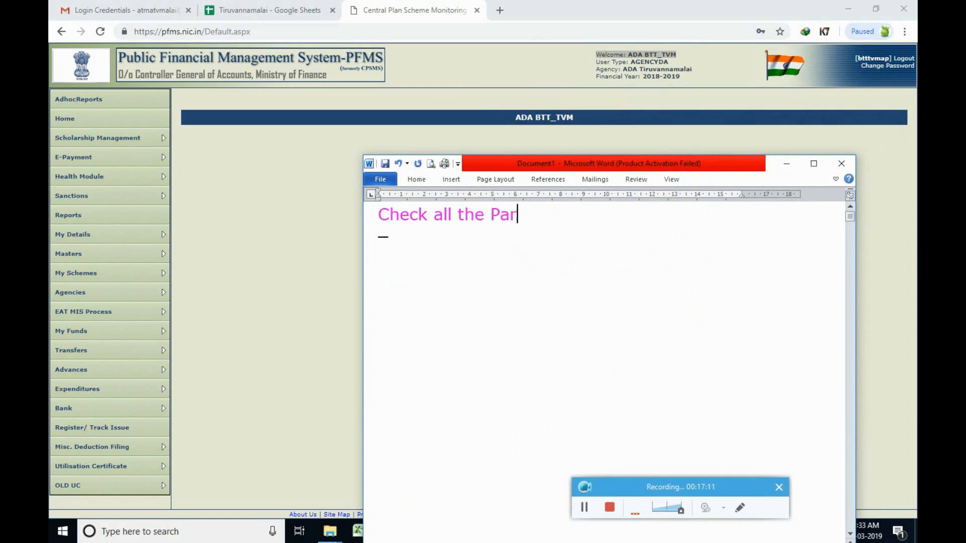
{"action": "type", "text": "ticulars"}
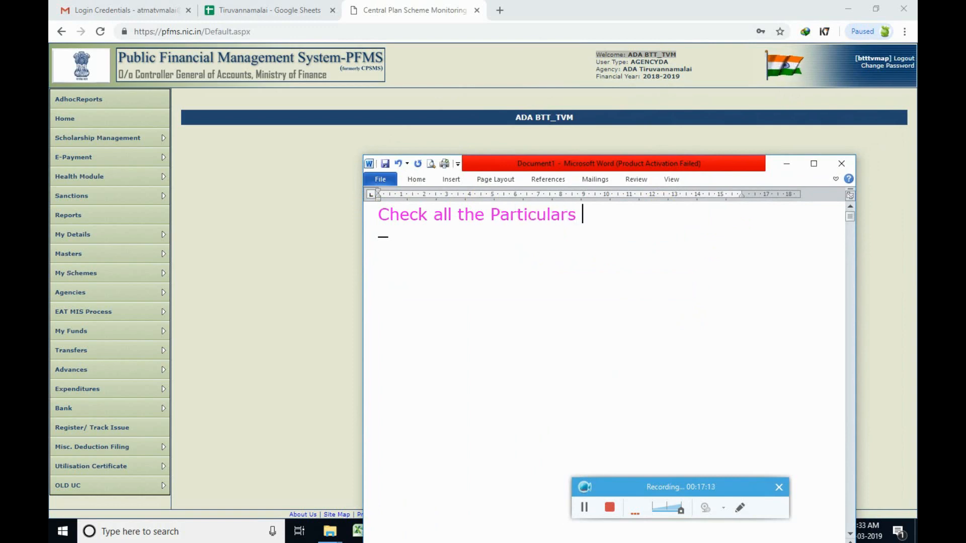
{"action": "double_click", "coordinate": [637, 62]}
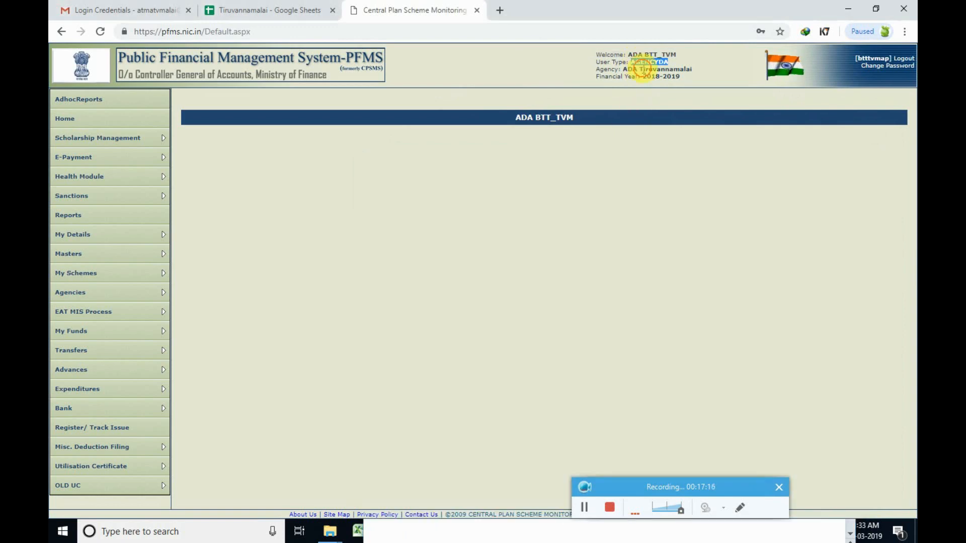
{"action": "triple_click", "coordinate": [641, 69]}
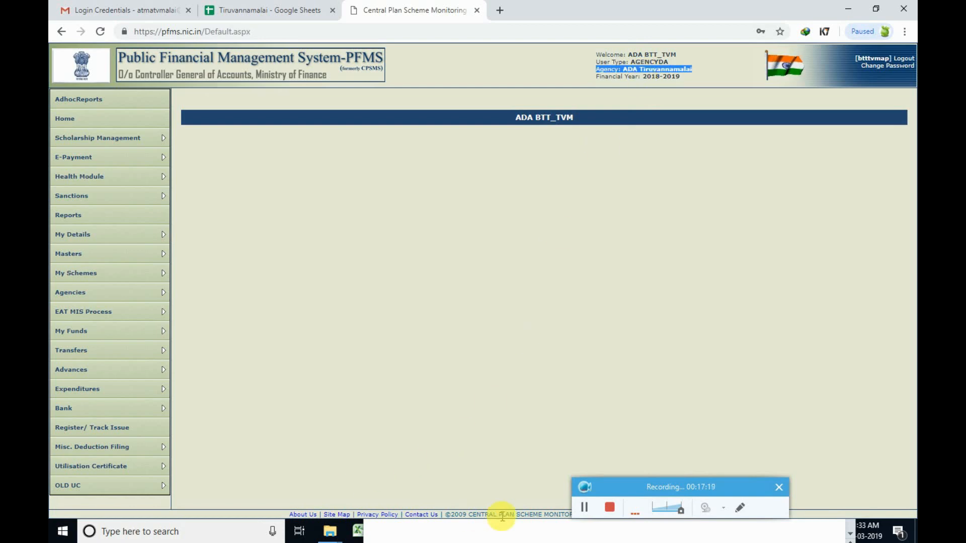
{"action": "key", "text": "super"}
{"action": "left_click", "coordinate": [390, 531]}
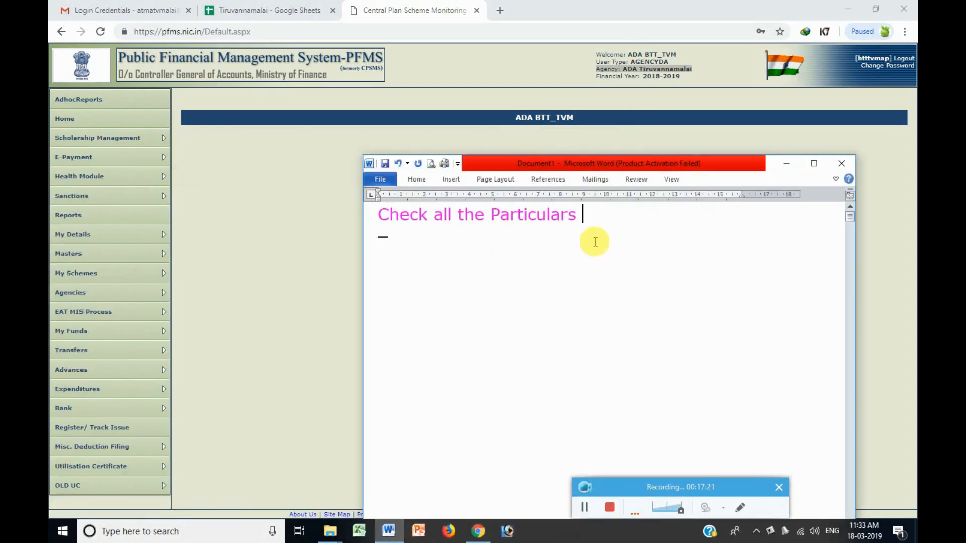
Type the next note lines, beginning 'Now we are…', about PFMA operation and the accounts.
{"action": "key", "text": "Return"}
{"action": "type", "text": "Now we a"}
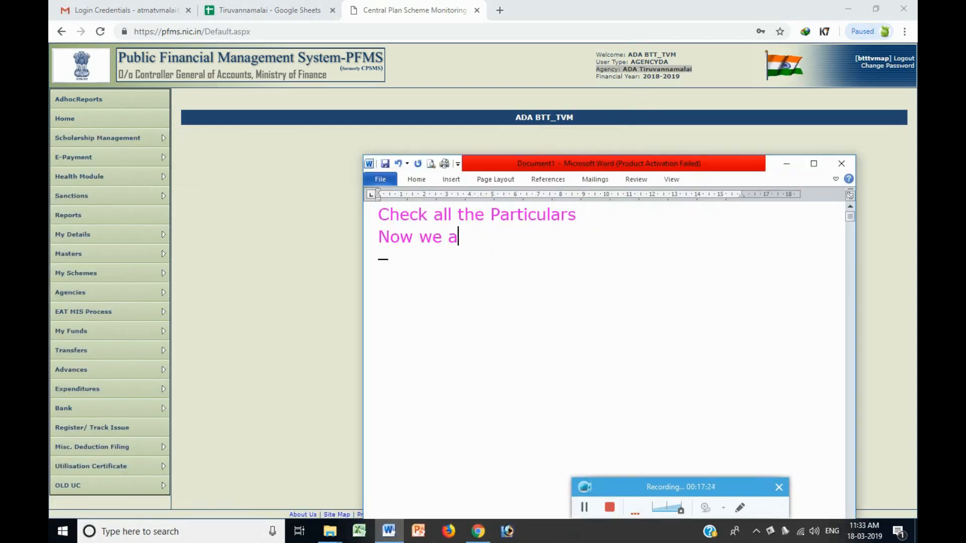
{"action": "type", "text": "ready"}
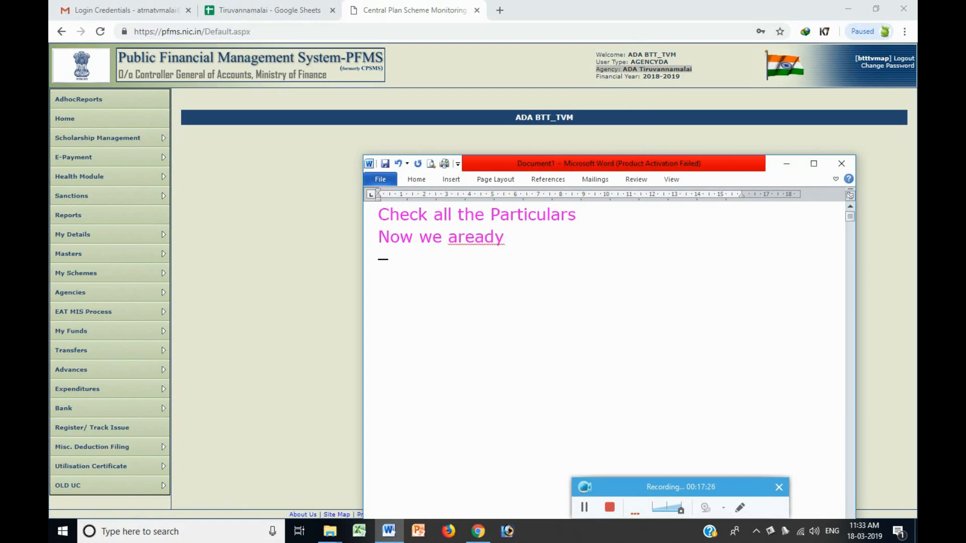
{"action": "key", "text": "BackSpace"}
{"action": "key", "text": "BackSpace"}
{"action": "key", "text": "BackSpace"}
{"action": "key", "text": "BackSpace"}
{"action": "key", "text": "BackSpace"}
{"action": "type", "text": "re"}
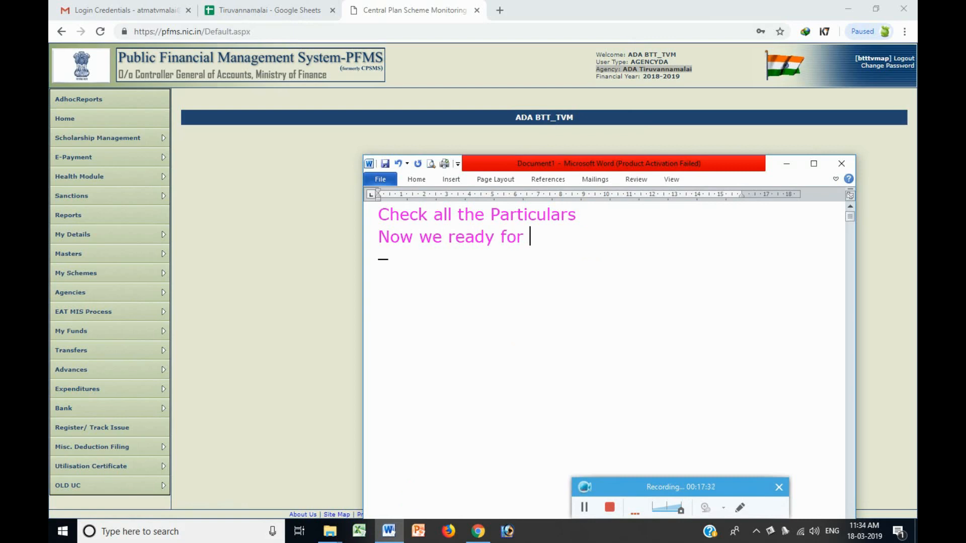
{"action": "type", "text": "PFMA Ope"}
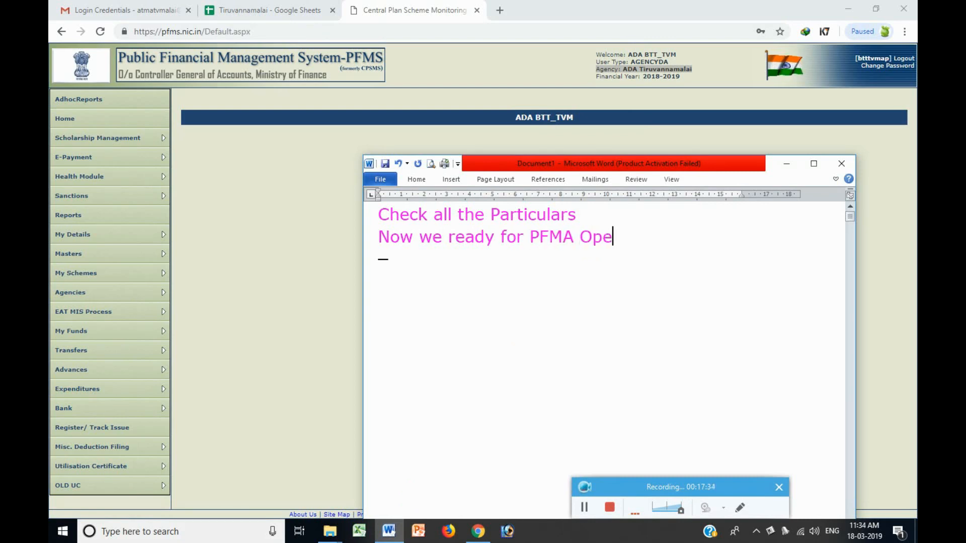
{"action": "type", "text": "ration"}
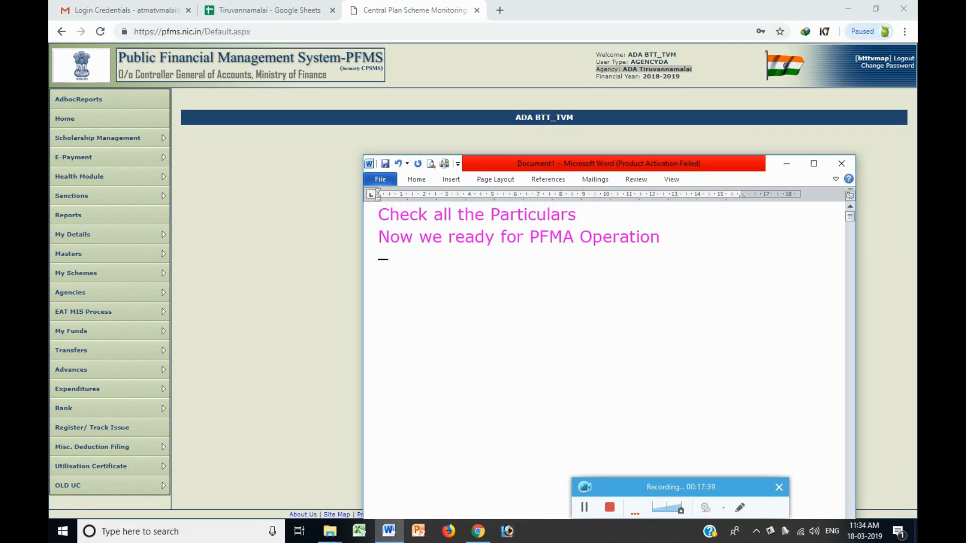
{"action": "left_click", "coordinate": [584, 507]}
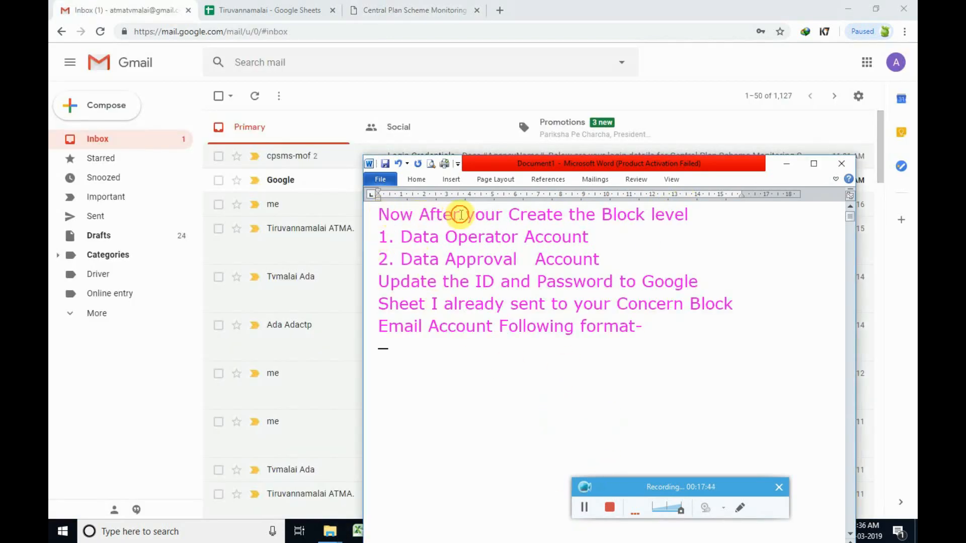
Highlight each note line, from the Data Operator Account line to the block email format.
{"action": "left_click_drag", "start_coordinate": [382, 215], "coordinate": [702, 212]}
{"action": "left_click_drag", "start_coordinate": [389, 237], "coordinate": [700, 282]}
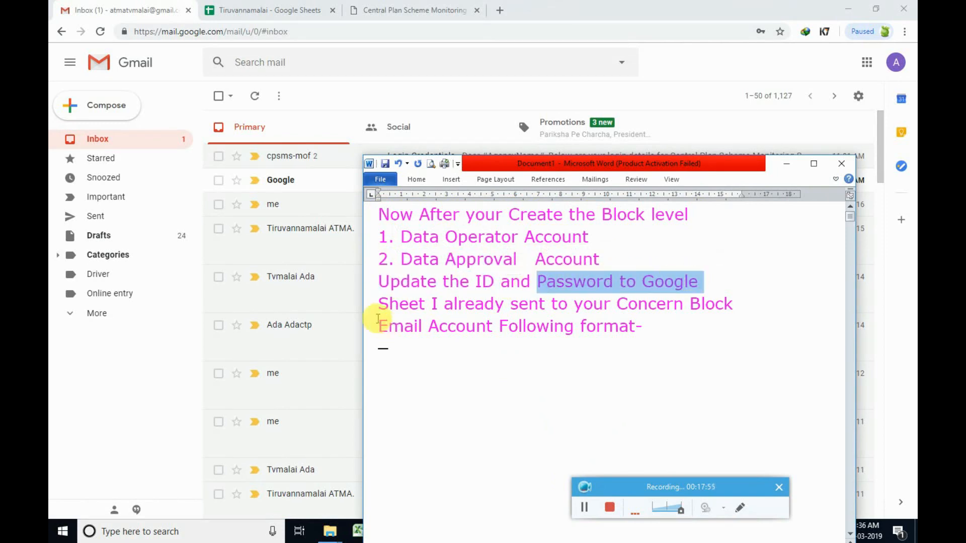
{"action": "left_click_drag", "start_coordinate": [379, 305], "coordinate": [711, 302]}
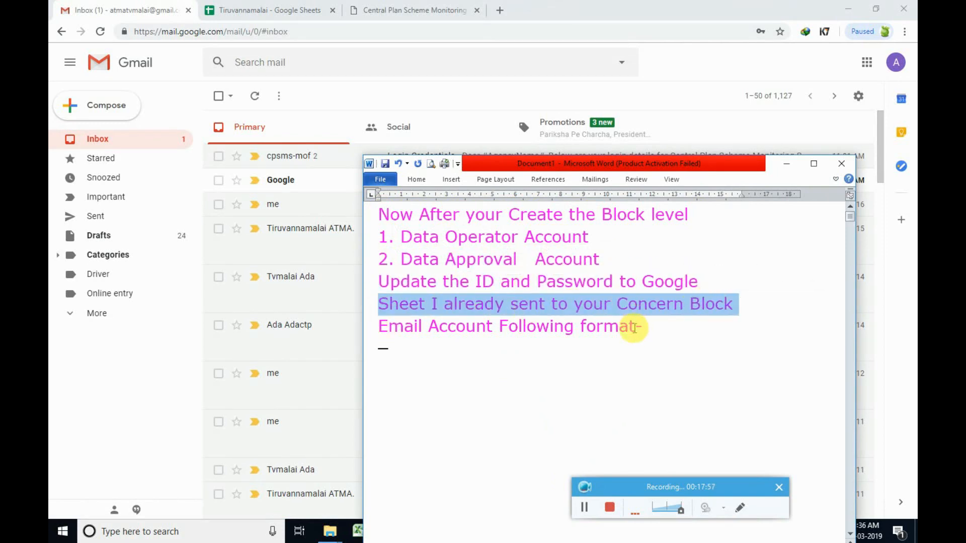
{"action": "left_click_drag", "start_coordinate": [635, 328], "coordinate": [358, 330]}
Open the Tiruvannamalai sheet from the invitation email and point out cells H4, I4 and K4.
{"action": "left_click", "coordinate": [467, 87]}
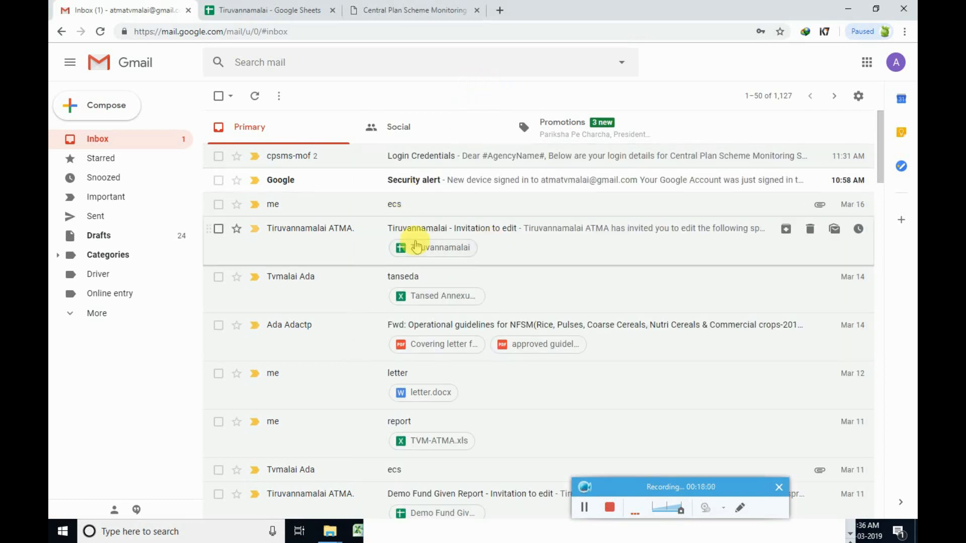
{"action": "left_click", "coordinate": [489, 236]}
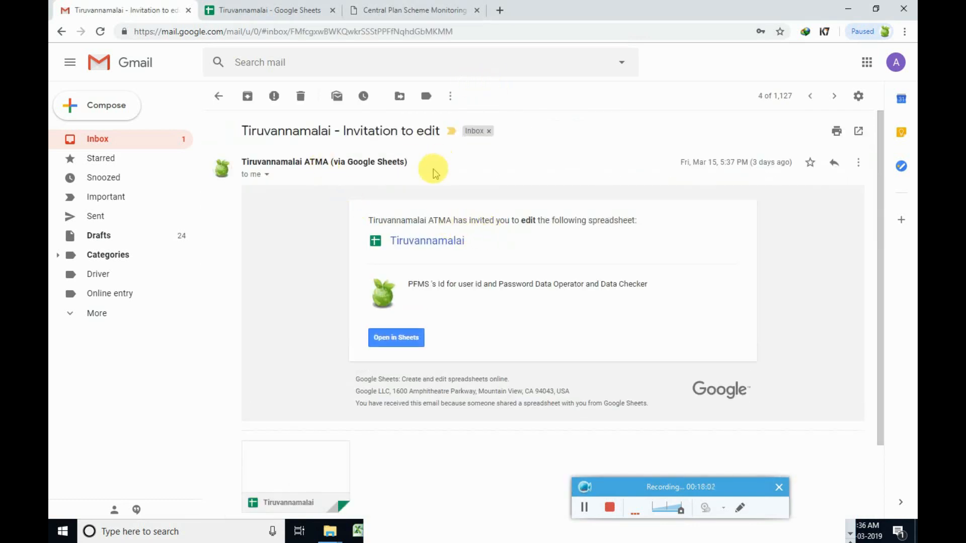
{"action": "left_click", "coordinate": [415, 334]}
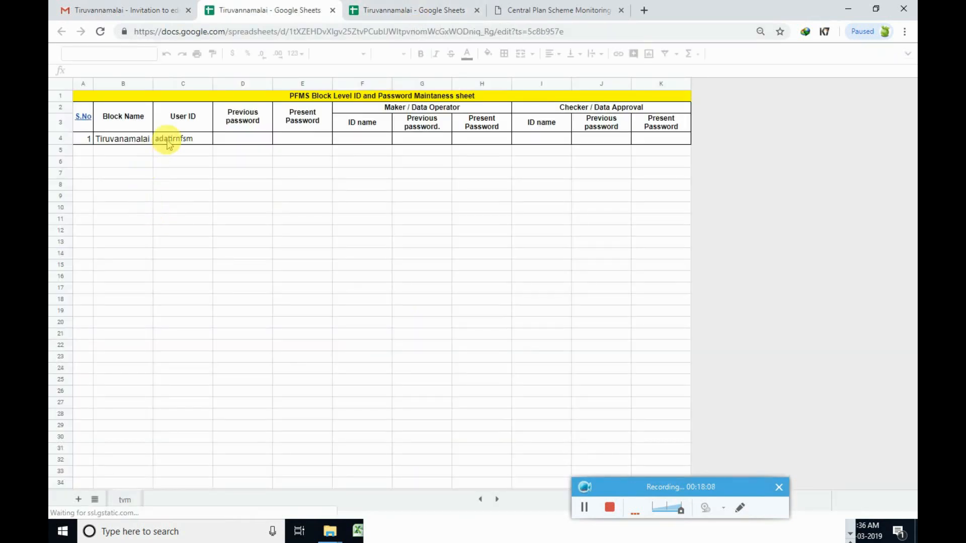
{"action": "left_click", "coordinate": [584, 107]}
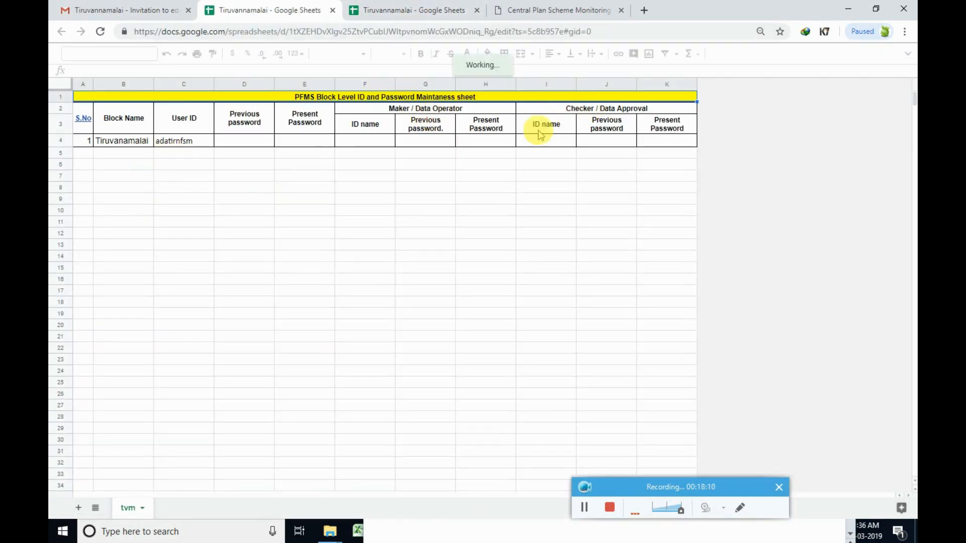
{"action": "left_click", "coordinate": [531, 142]}
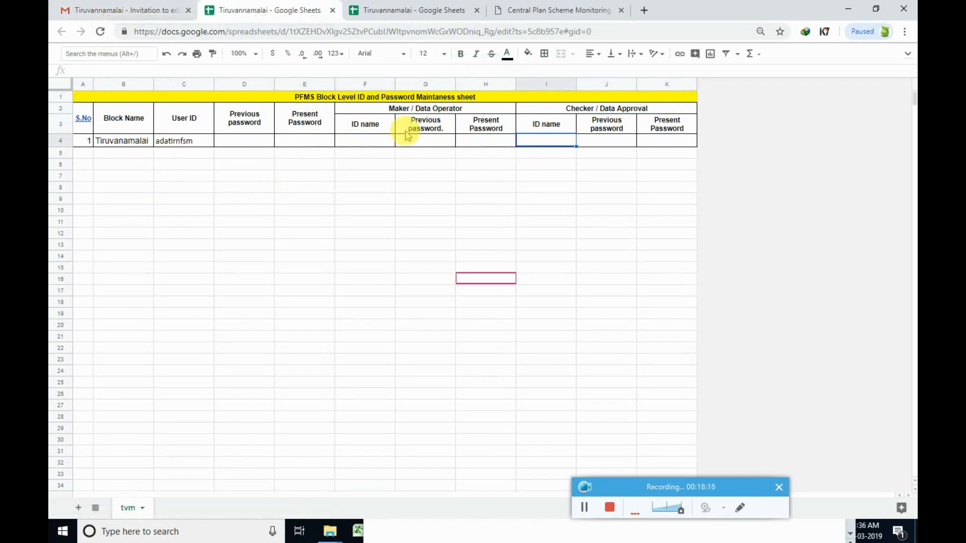
{"action": "left_click", "coordinate": [477, 142]}
{"action": "left_click", "coordinate": [656, 143]}
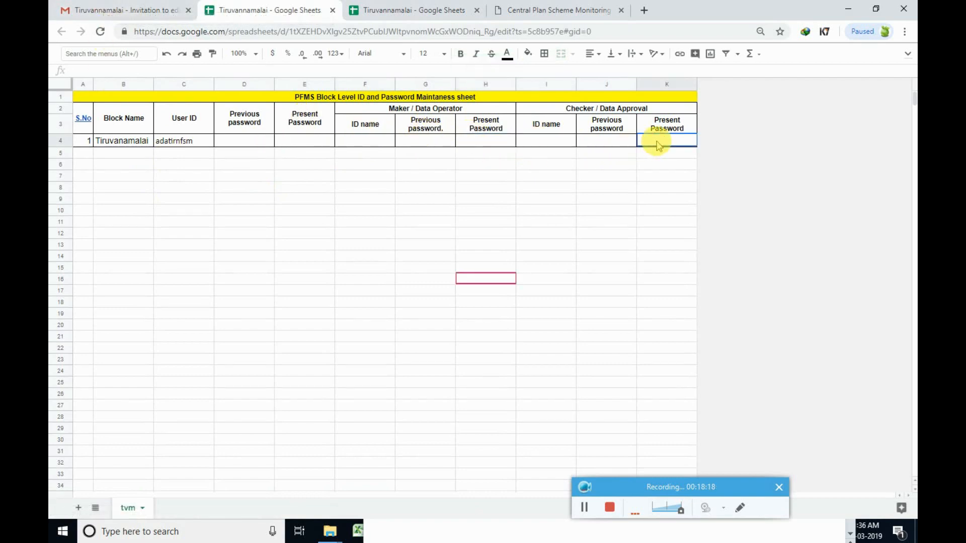
{"action": "key", "text": "super"}
{"action": "left_click", "coordinate": [388, 532]}
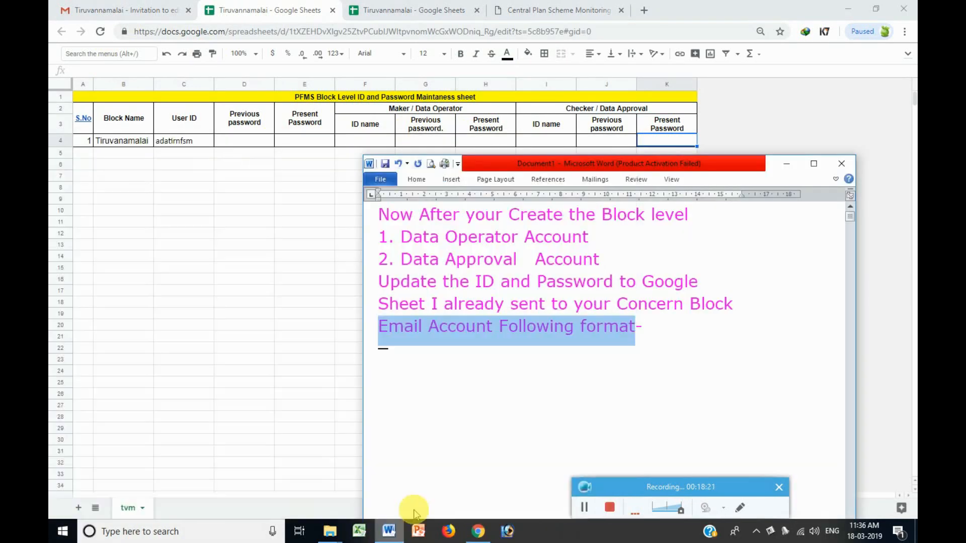
Add a new note line saying the password must be changed after 3 months.
{"action": "left_click", "coordinate": [674, 327]}
{"action": "key", "text": "Return"}
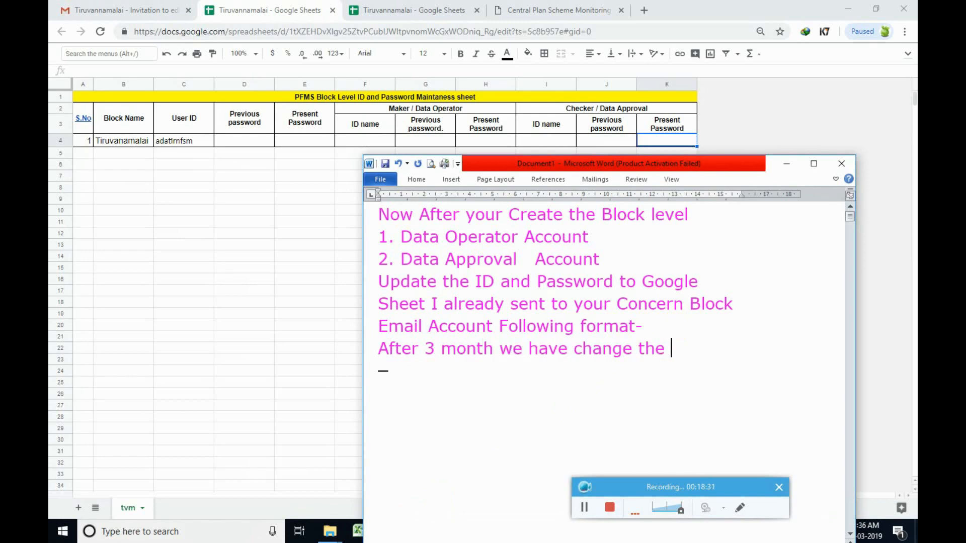
{"action": "type", "text": "d so previous password store to"}
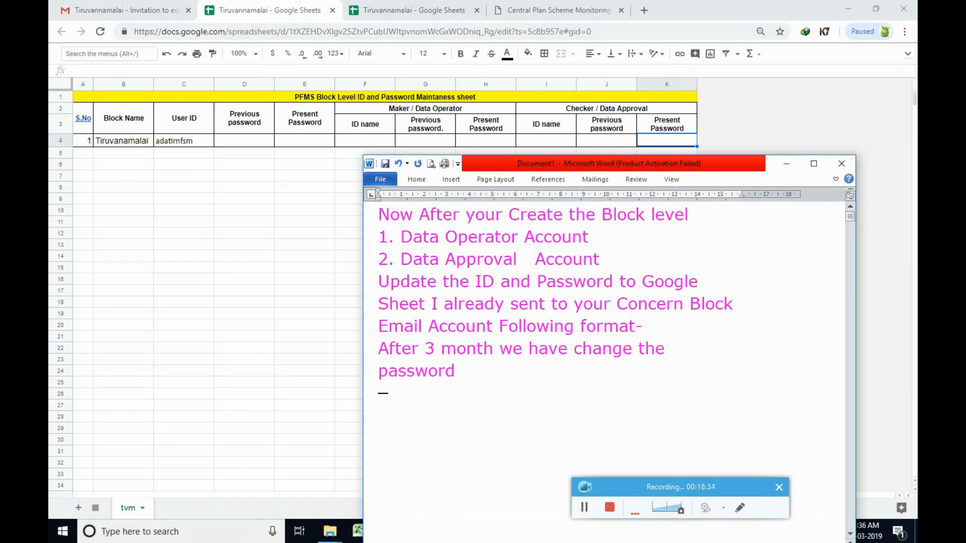
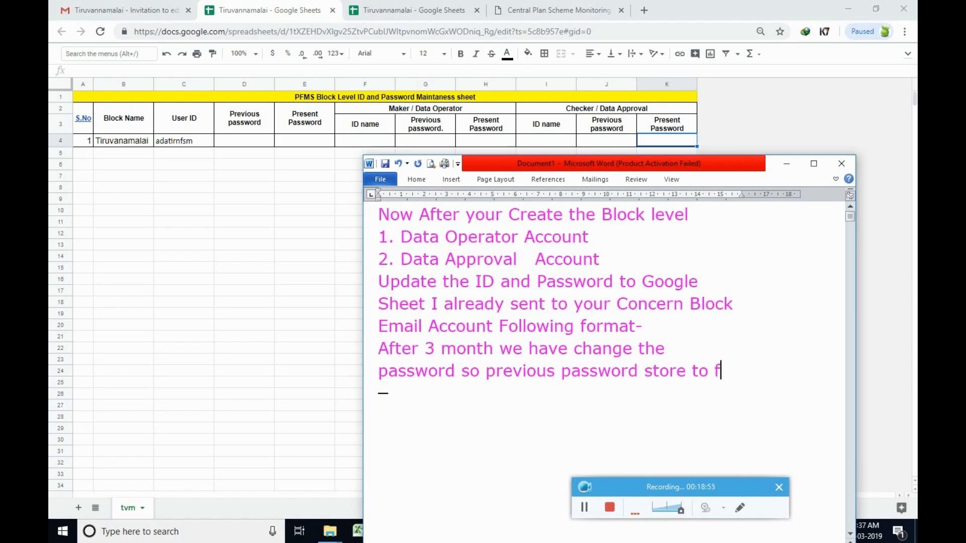
Complete the note with 'future use' and add a final line 'type your IDs and Password'.
{"action": "type", "text": "uture use"}
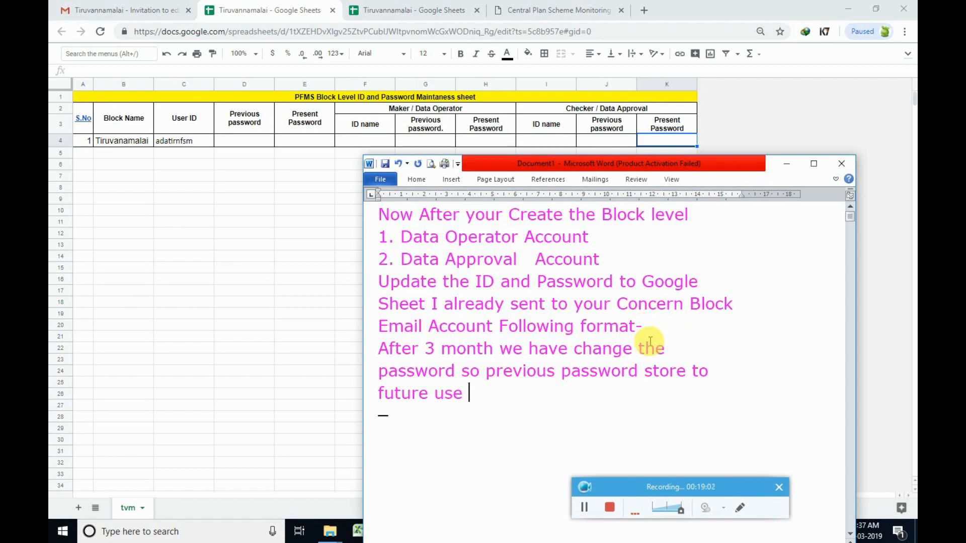
{"action": "key", "text": "Return"}
{"action": "type", "text": "type your IDs and Password"}
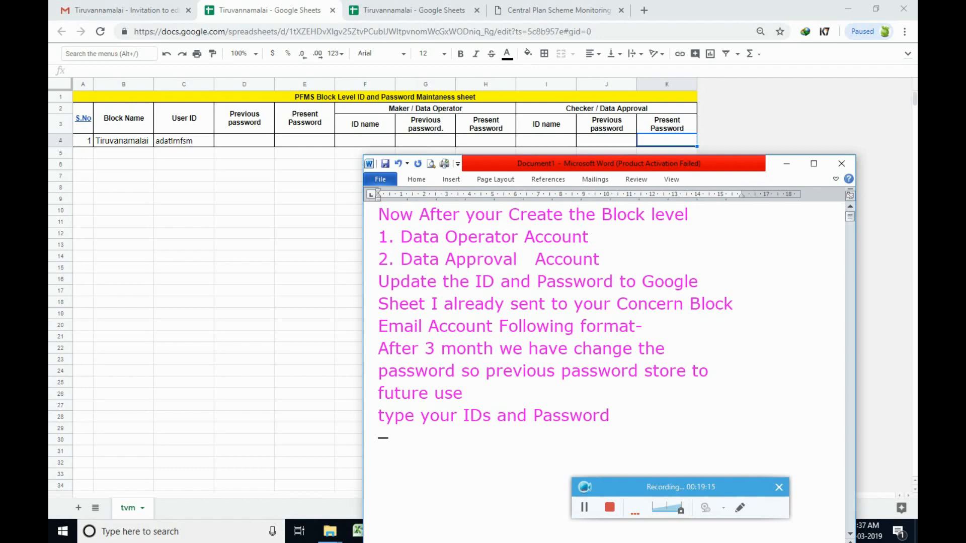
{"action": "left_click_drag", "start_coordinate": [614, 417], "coordinate": [378, 417]}
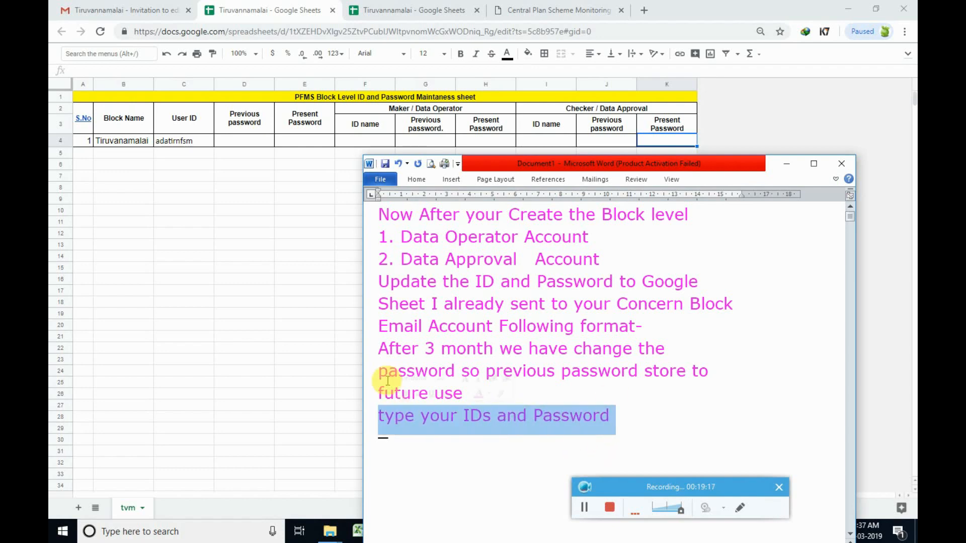
{"action": "left_click", "coordinate": [365, 135]}
Copy the checker login ID from the Login Credentials email into cell I4.
{"action": "left_click", "coordinate": [548, 127]}
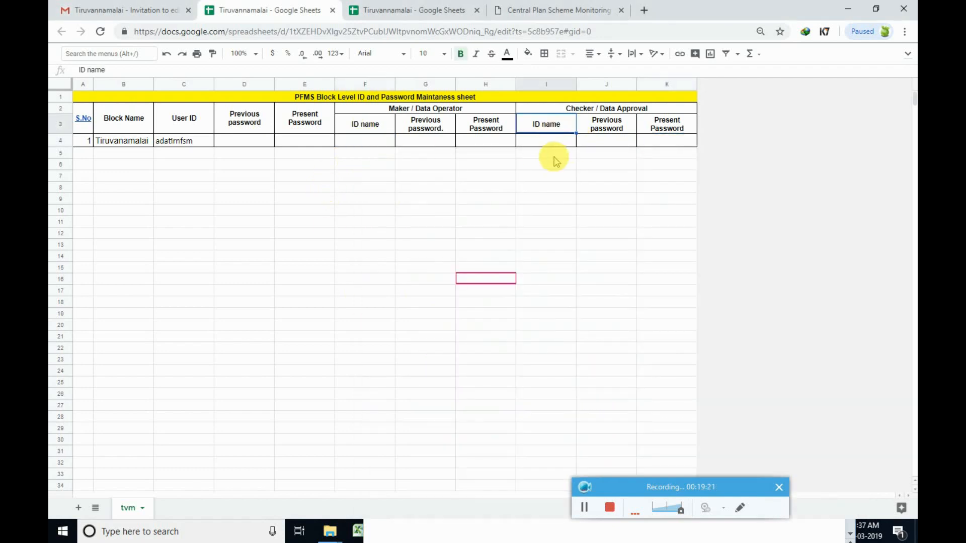
{"action": "left_click", "coordinate": [132, 9]}
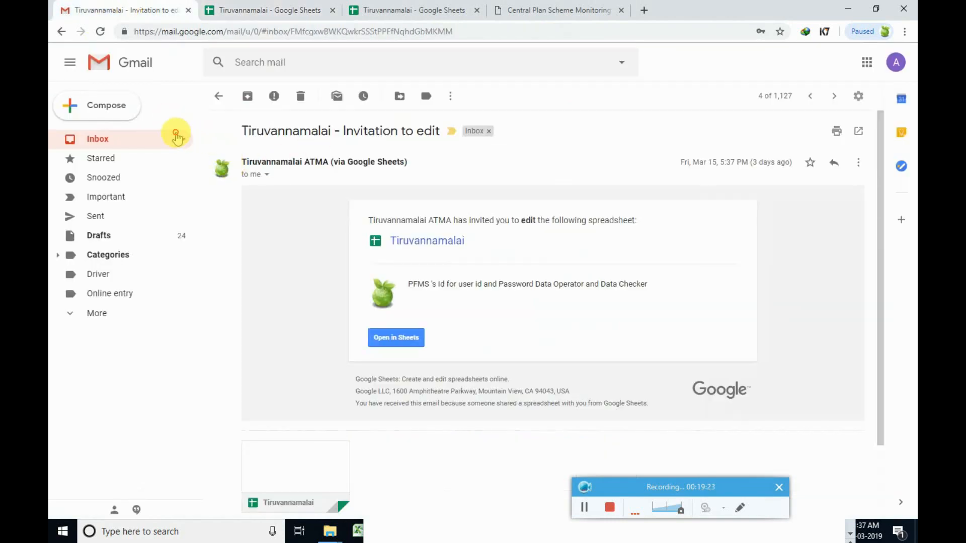
{"action": "left_click", "coordinate": [176, 137]}
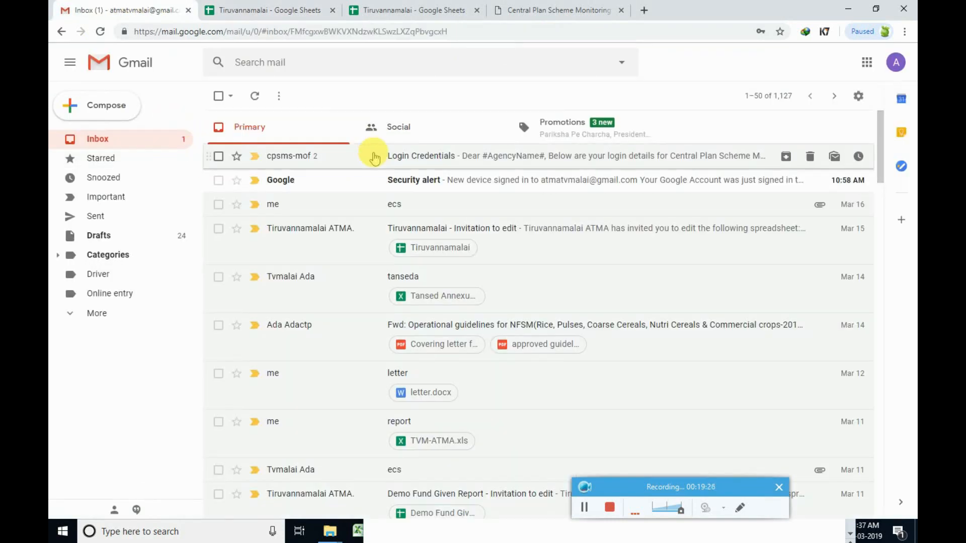
{"action": "left_click", "coordinate": [374, 158]}
{"action": "left_click_drag", "start_coordinate": [362, 287], "coordinate": [328, 287]}
{"action": "key", "text": "ctrl+c"}
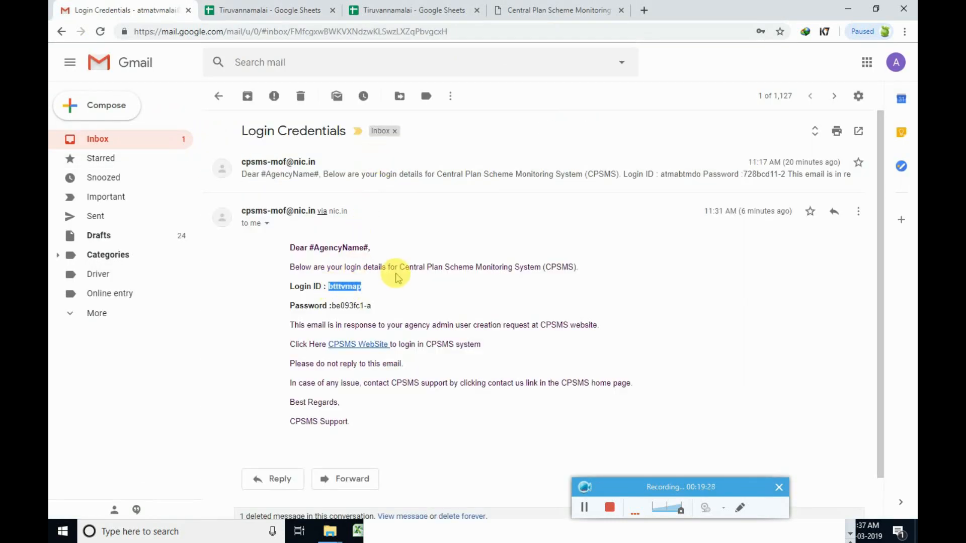
{"action": "left_click", "coordinate": [440, 9]}
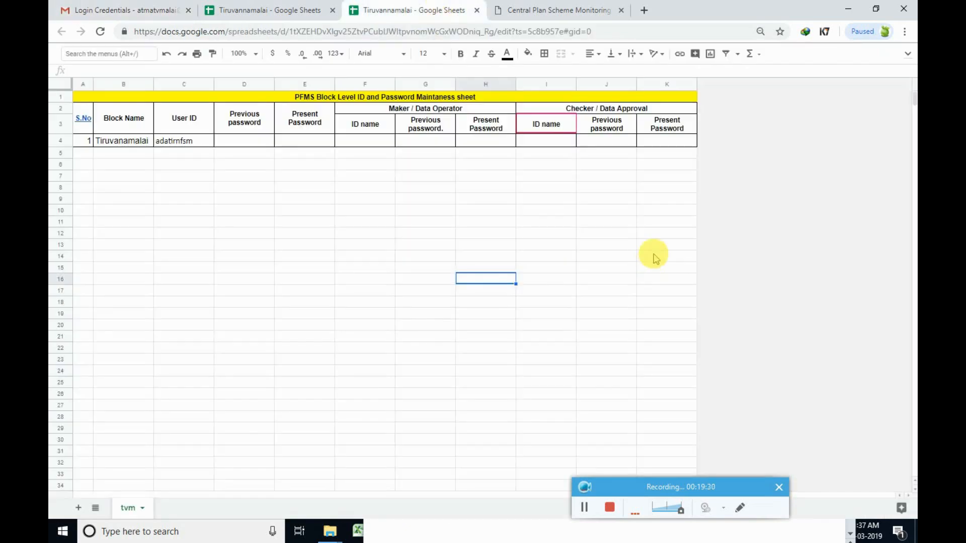
{"action": "left_click", "coordinate": [555, 146]}
{"action": "key", "text": "ctrl+v"}
Copy the maker login ID from the earlier credentials message into cell F4.
{"action": "left_click", "coordinate": [133, 9]}
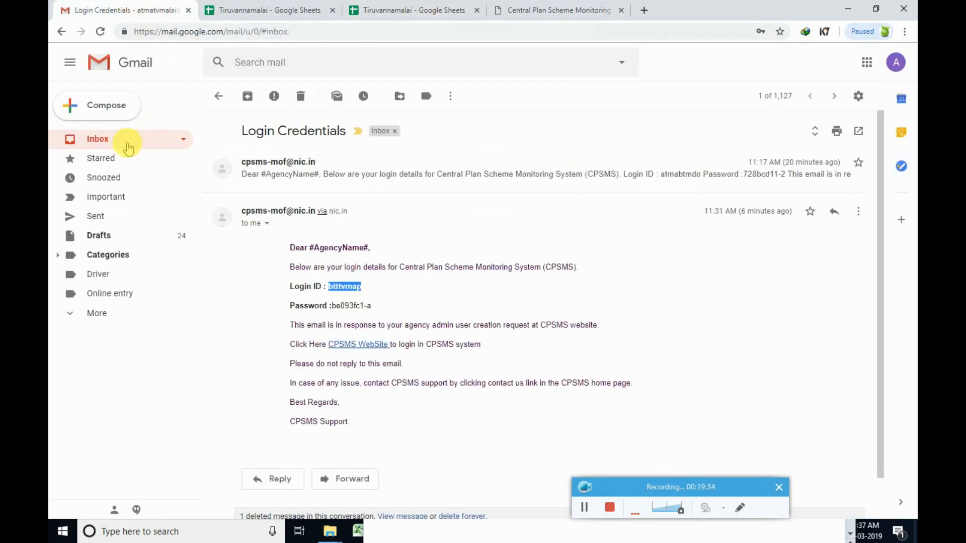
{"action": "left_click", "coordinate": [128, 147]}
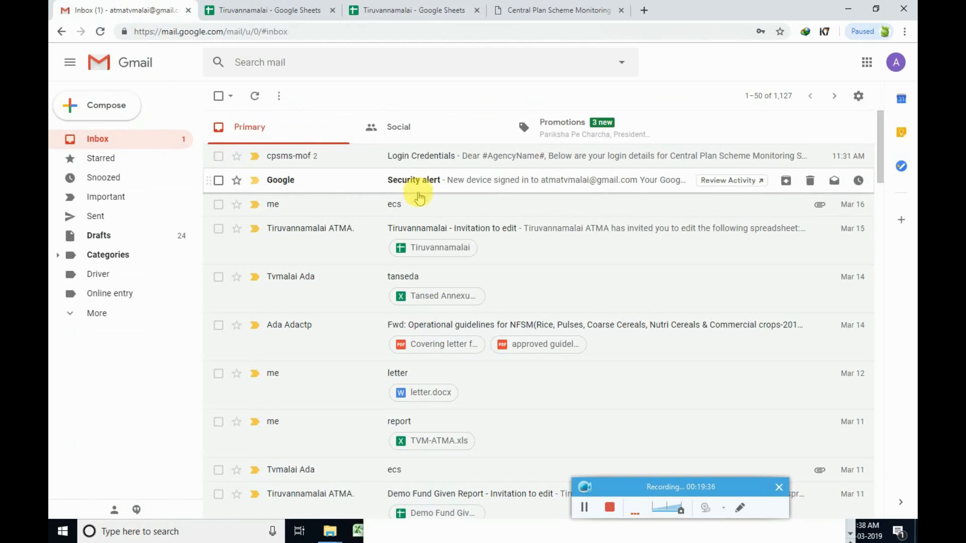
{"action": "left_click", "coordinate": [425, 155]}
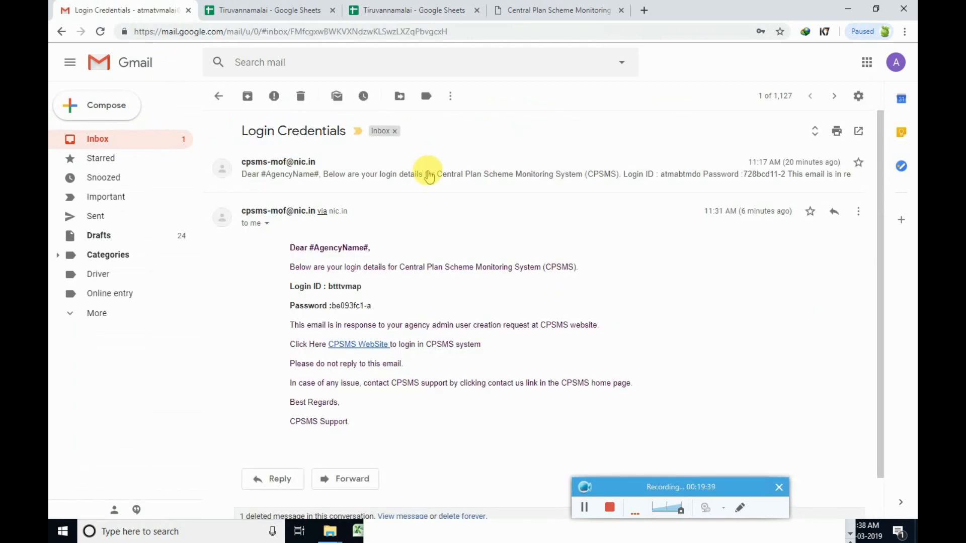
{"action": "left_click", "coordinate": [429, 182]}
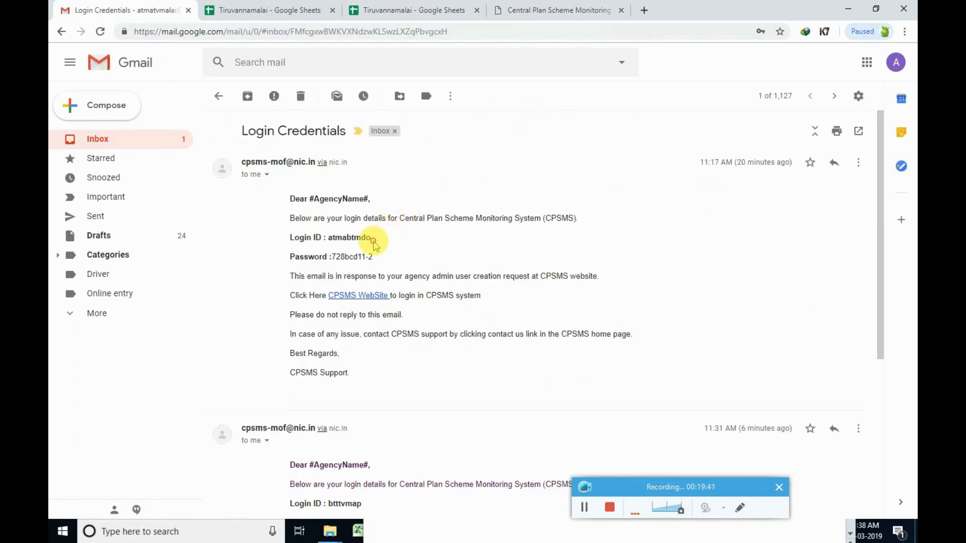
{"action": "left_click_drag", "start_coordinate": [387, 237], "coordinate": [331, 239]}
{"action": "key", "text": "ctrl+c"}
{"action": "left_click", "coordinate": [410, 10]}
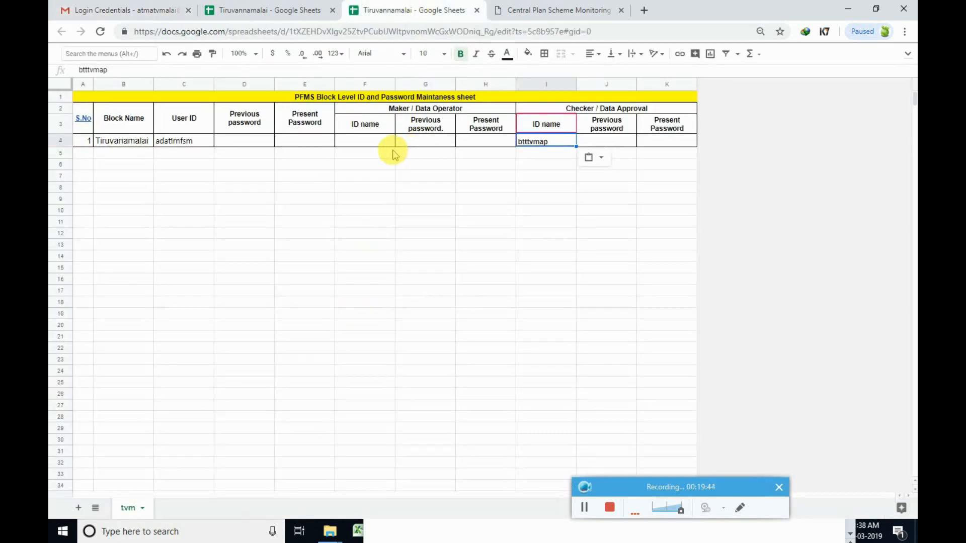
{"action": "key", "text": "ctrl+v"}
Point out the maker and checker present password cells H4 and K4.
{"action": "left_click", "coordinate": [459, 172]}
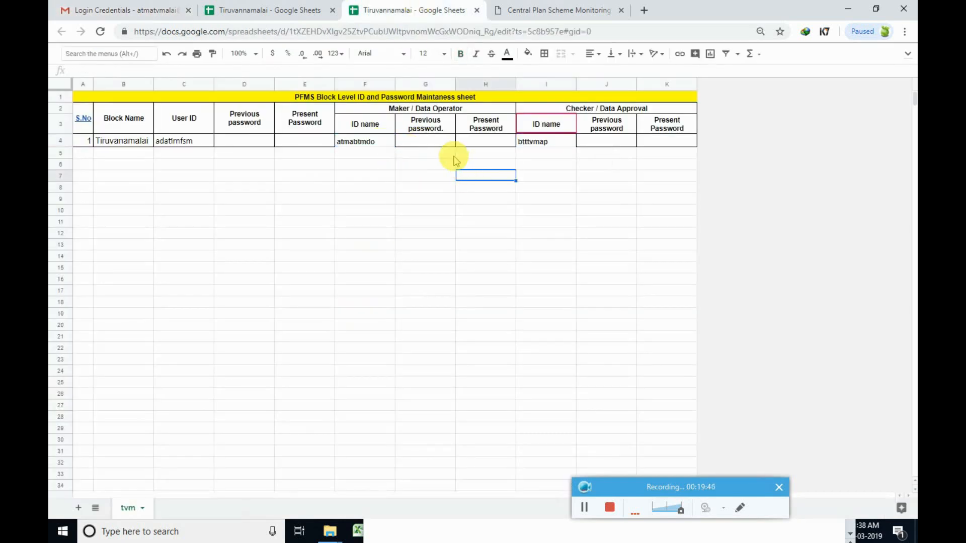
{"action": "left_click", "coordinate": [475, 140]}
{"action": "left_click", "coordinate": [660, 143]}
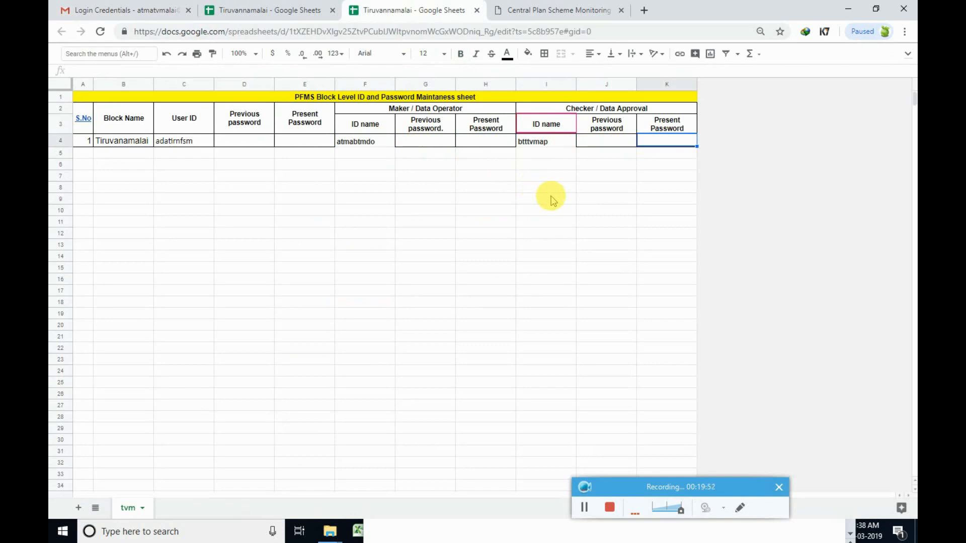
Replace all the Word note text with 'Thanks for watching' and stop the recording.
{"action": "key", "text": "super"}
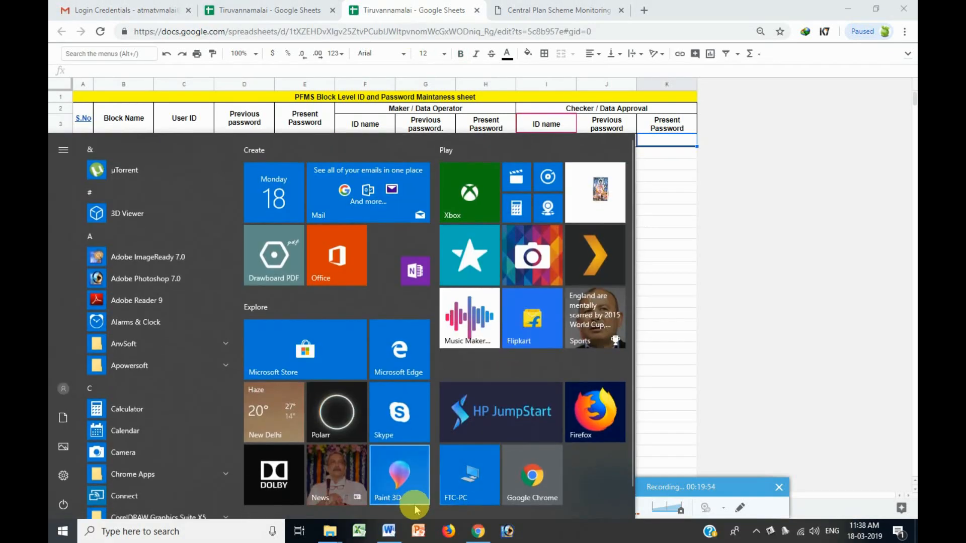
{"action": "left_click", "coordinate": [388, 531]}
{"action": "left_click", "coordinate": [632, 416]}
{"action": "key", "text": "ctrl+a"}
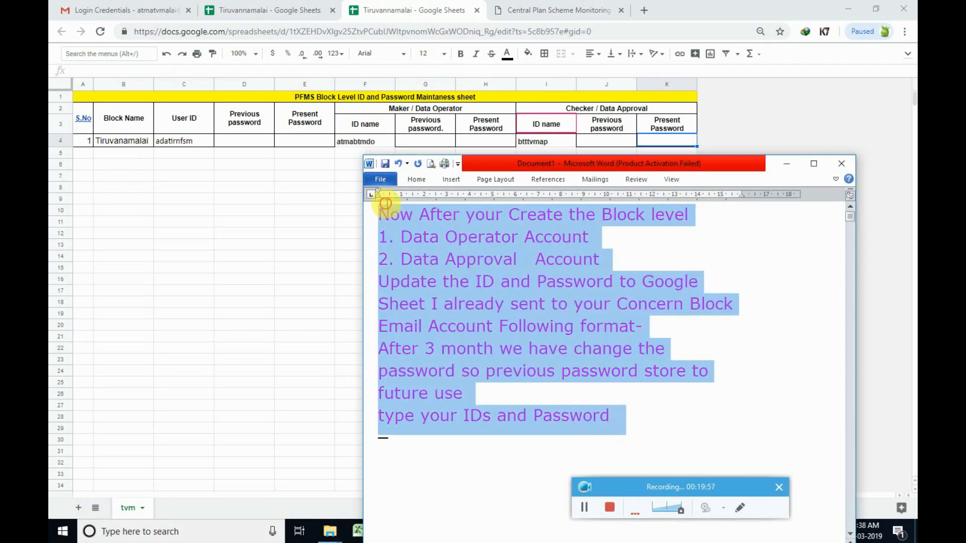
{"action": "type", "text": "Thanks for watching"}
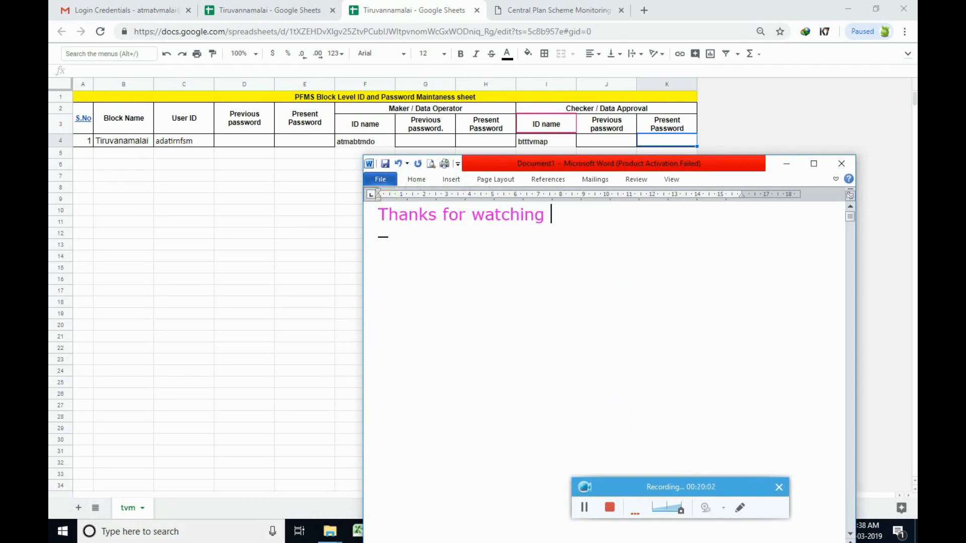
{"action": "left_click", "coordinate": [611, 507]}
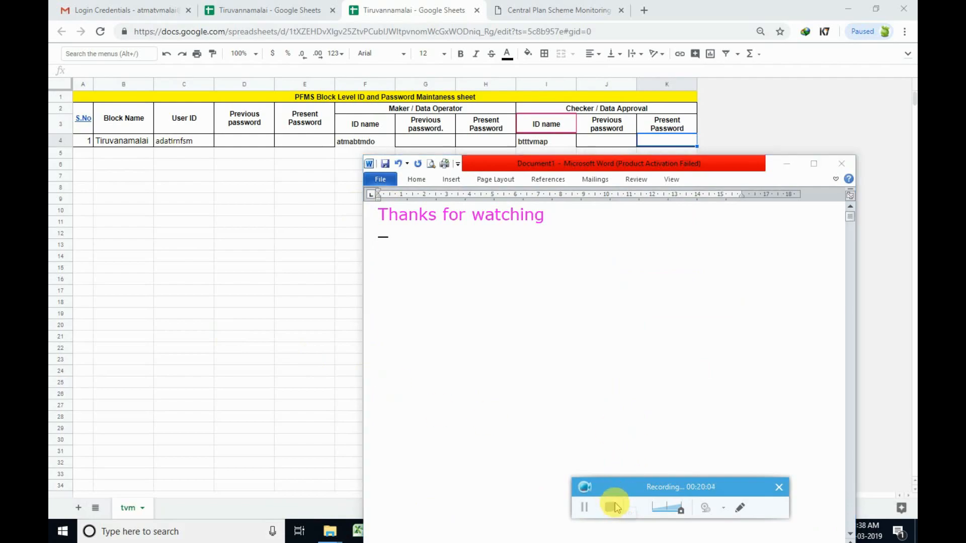